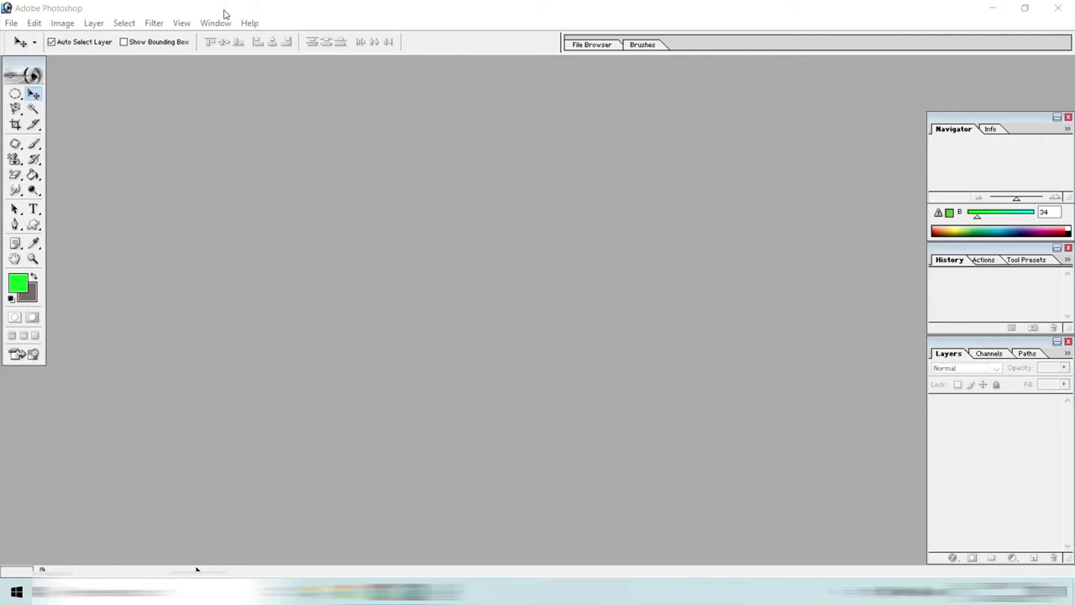
Hide the Photoshop toolbox from the Window menu.
click(30, 98)
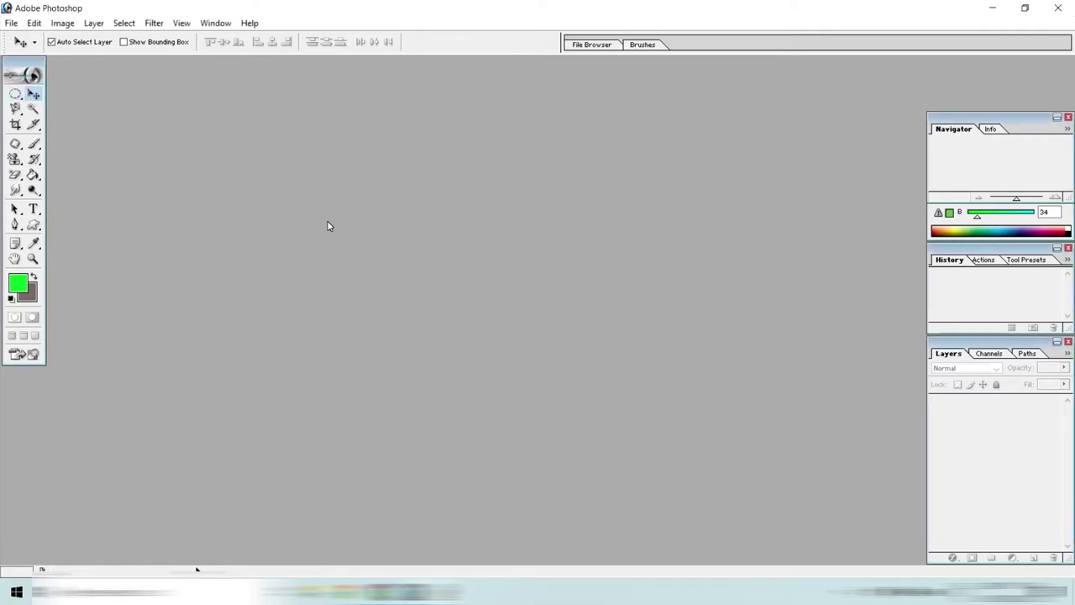
click(215, 23)
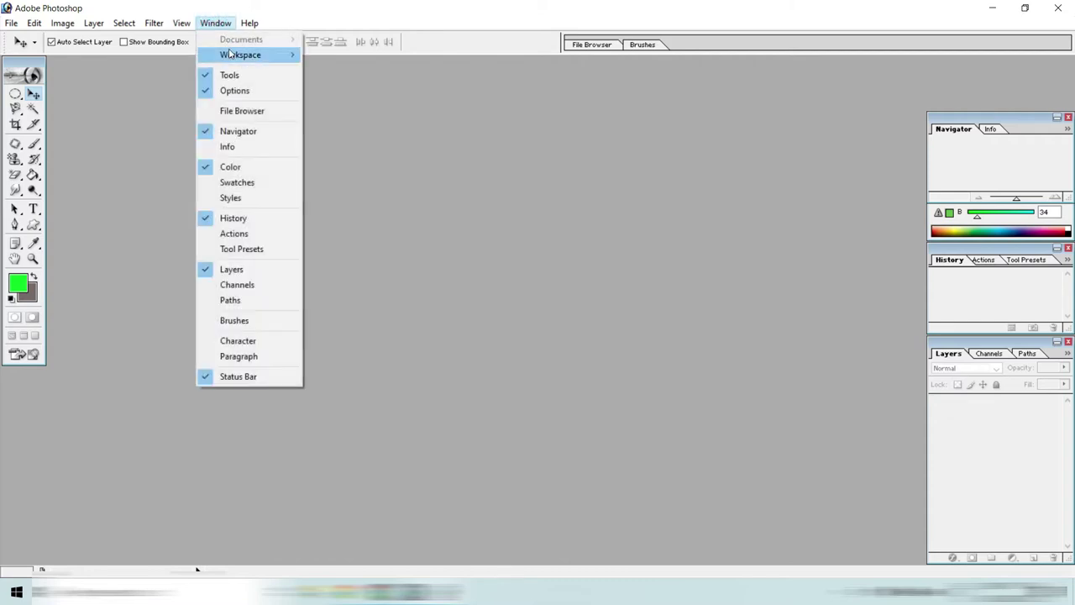
click(235, 76)
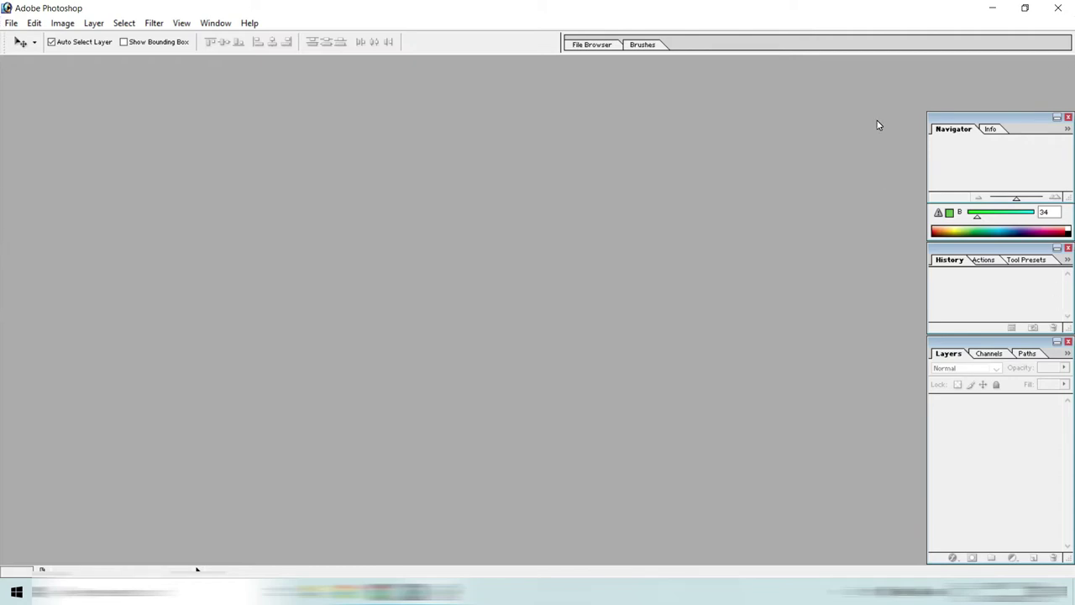
click(215, 22)
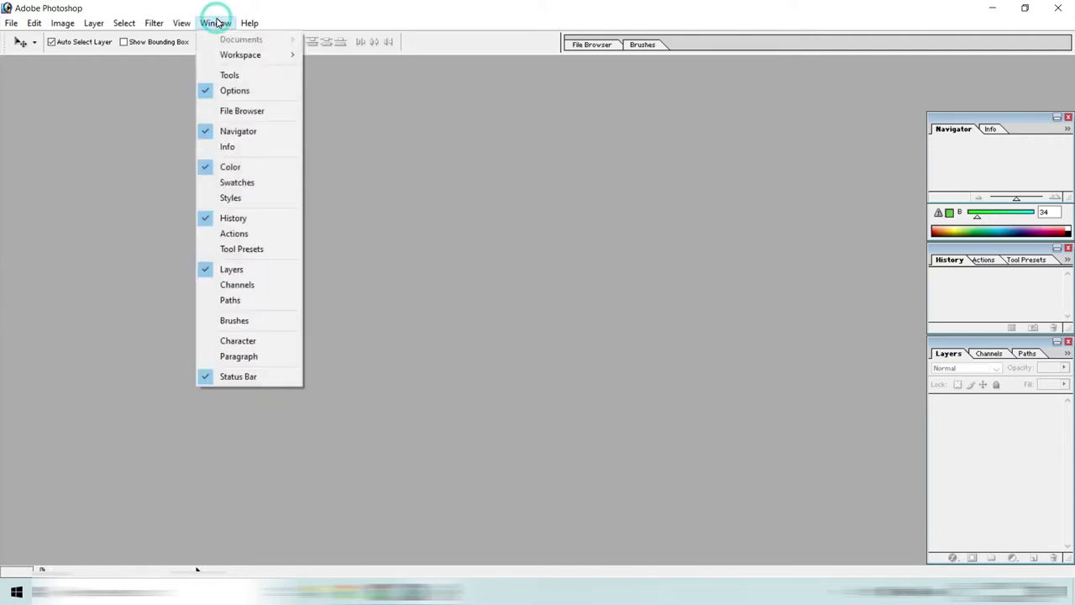
click(215, 23)
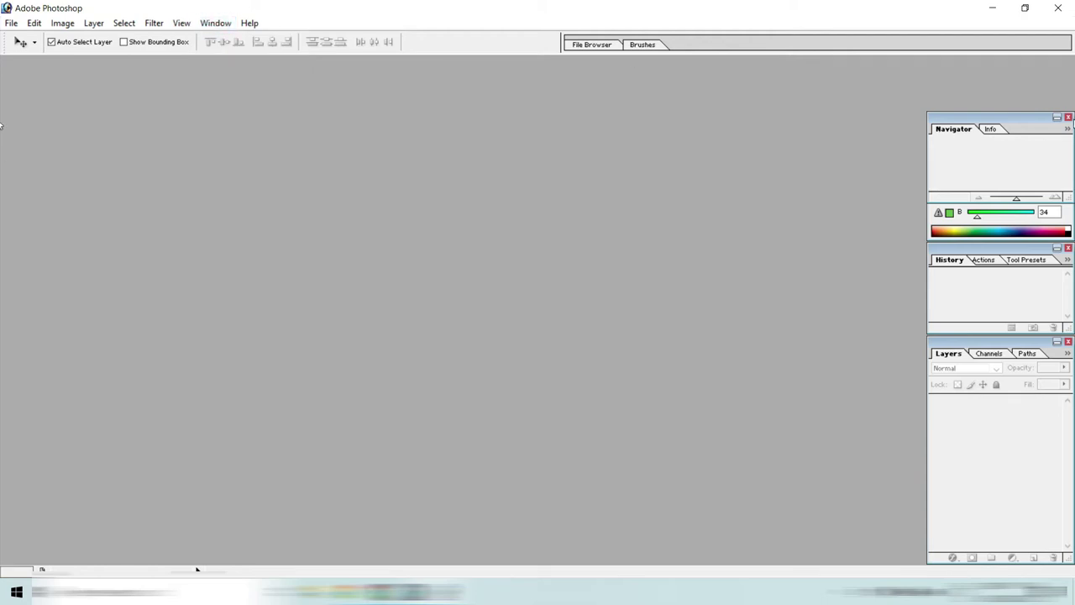
Close the Navigator, Color, History and Layers palettes.
click(1068, 118)
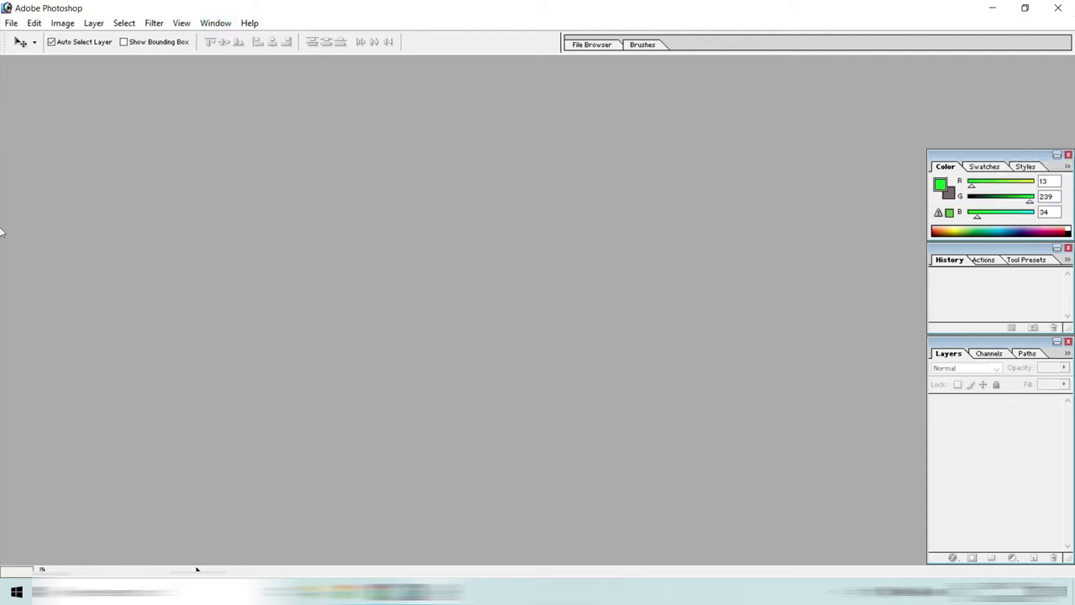
click(1068, 155)
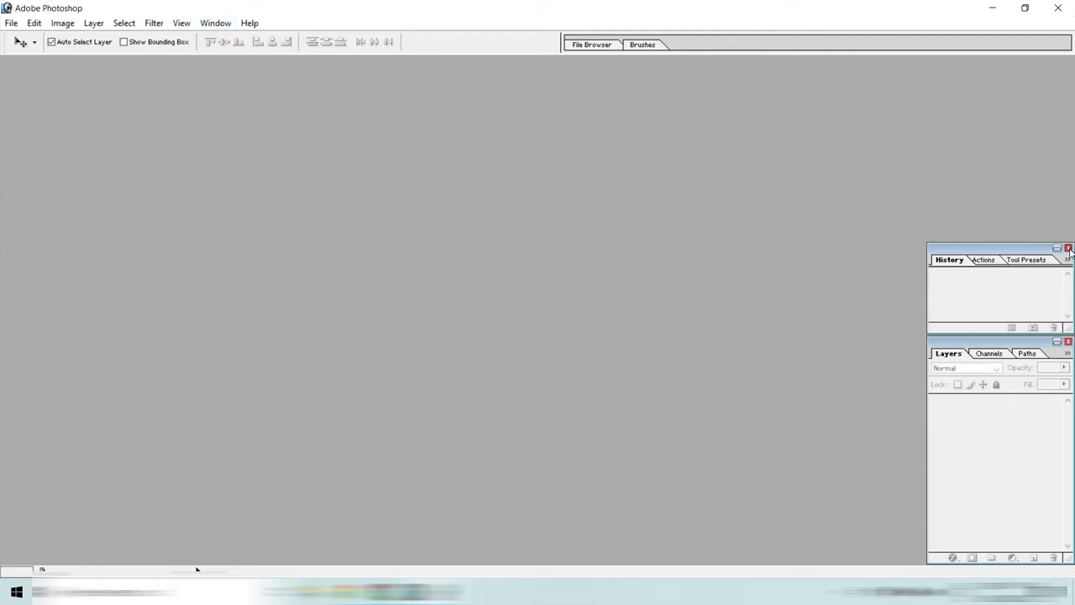
click(1068, 248)
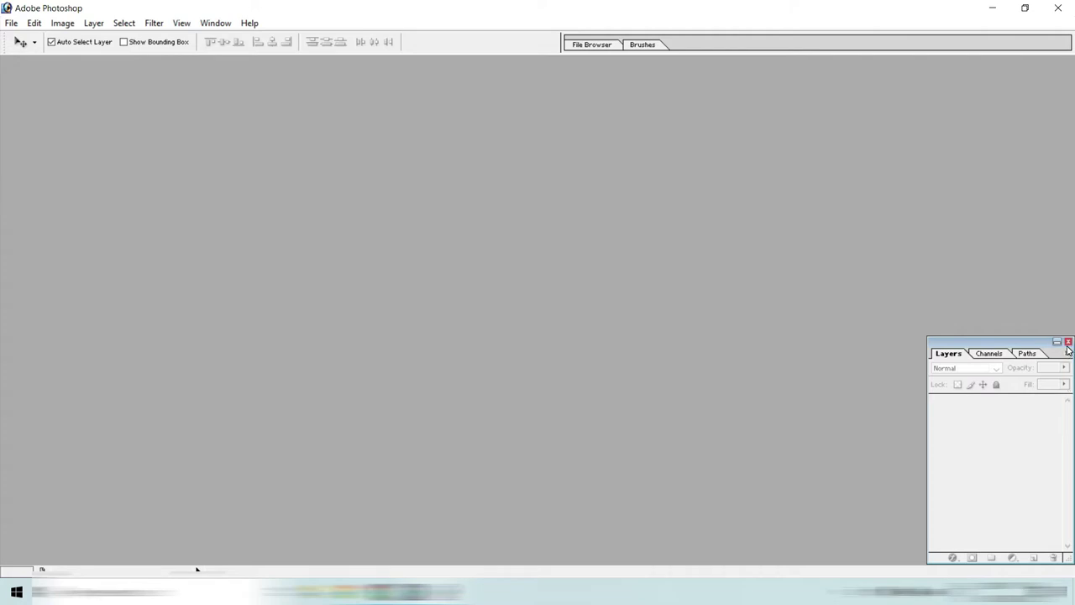
click(1068, 342)
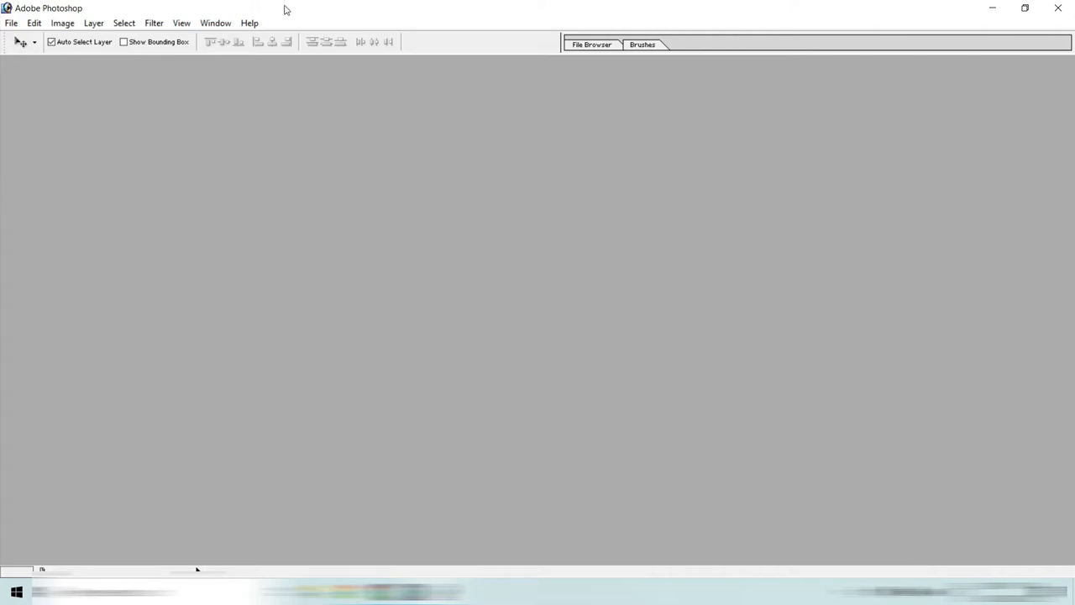
click(216, 23)
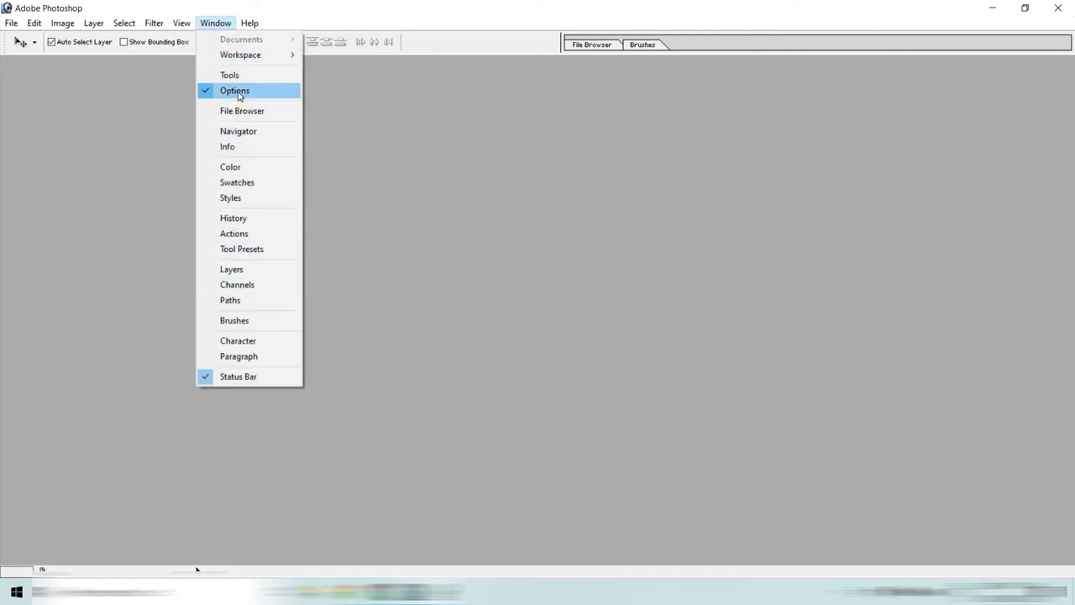
Restore the options bar and toolbox, moving the toolbox slightly lower.
click(237, 91)
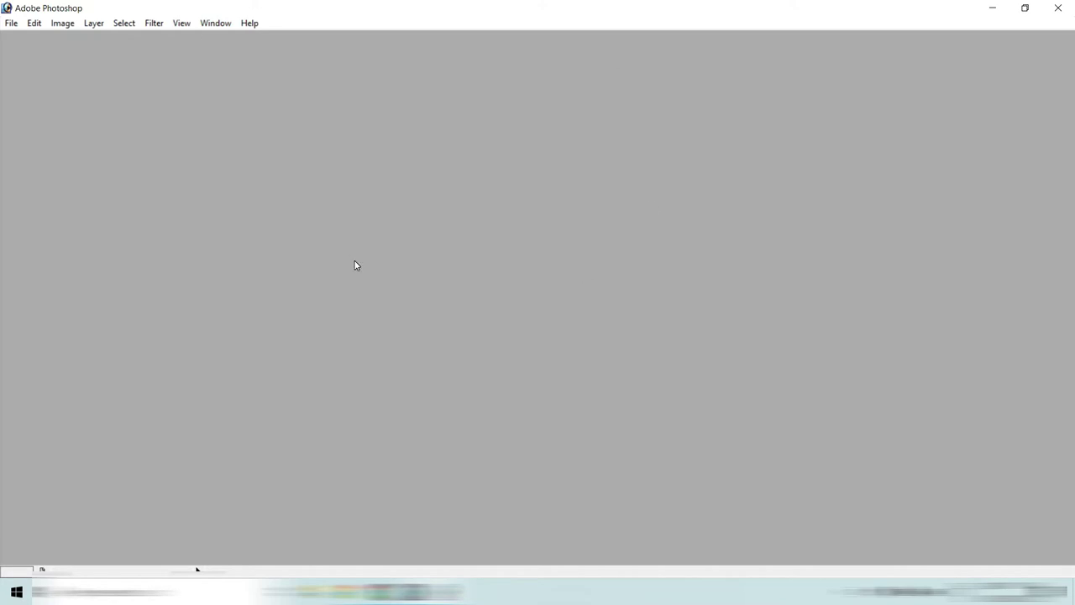
click(213, 23)
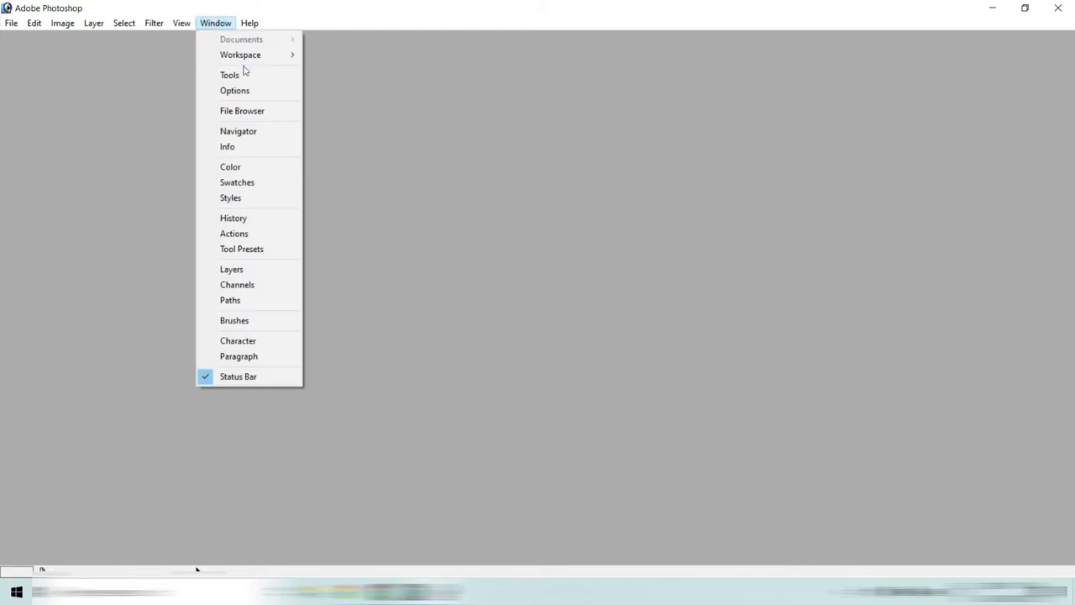
click(246, 91)
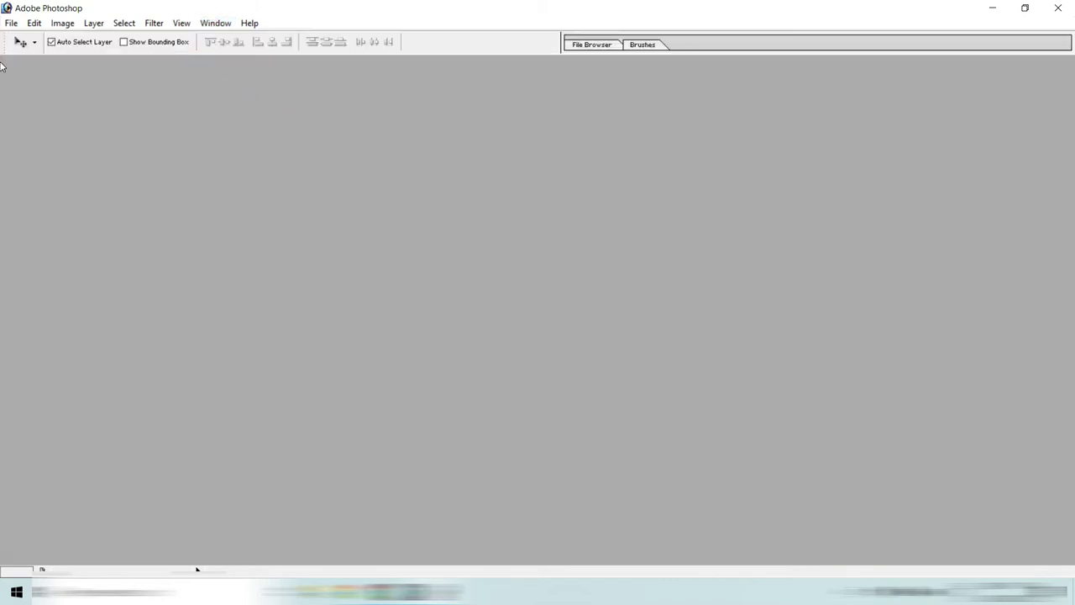
click(214, 23)
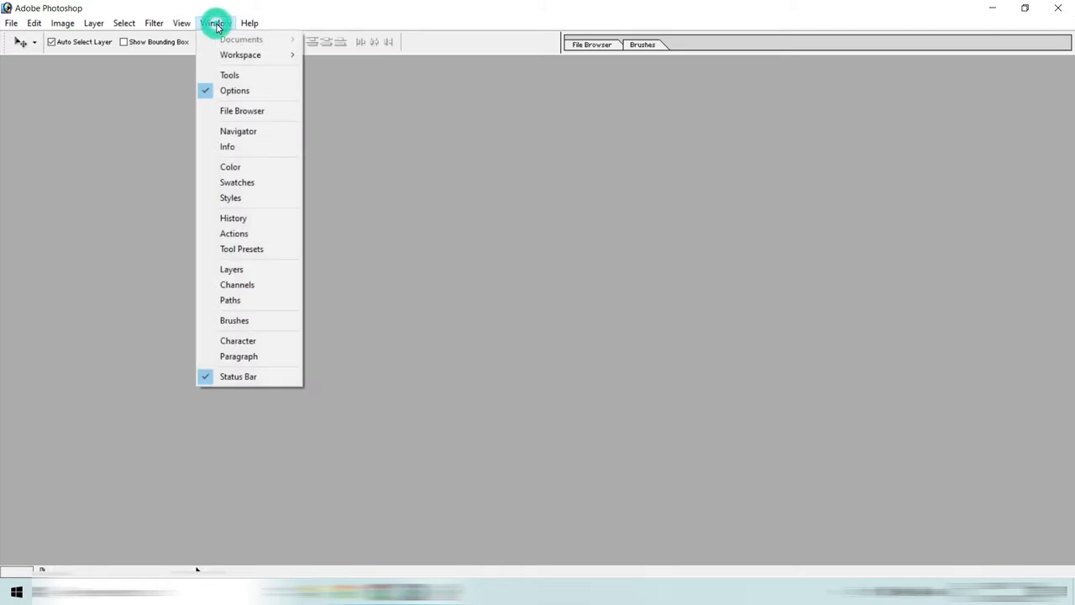
click(241, 77)
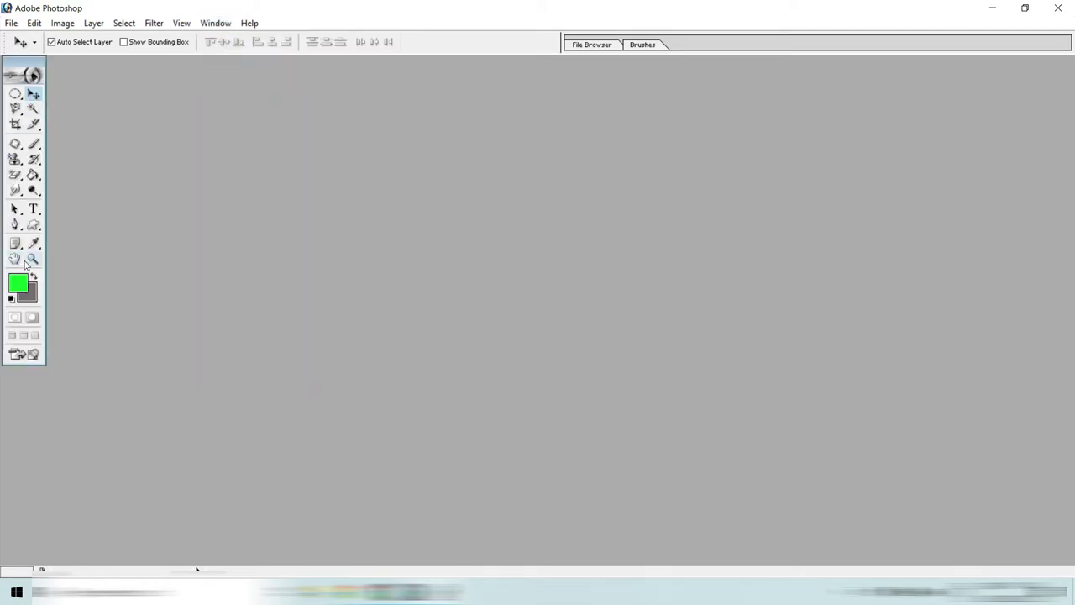
mouse_move(27, 67)
mouse_down()
mouse_move(99, 84)
mouse_move(37, 83)
mouse_up()
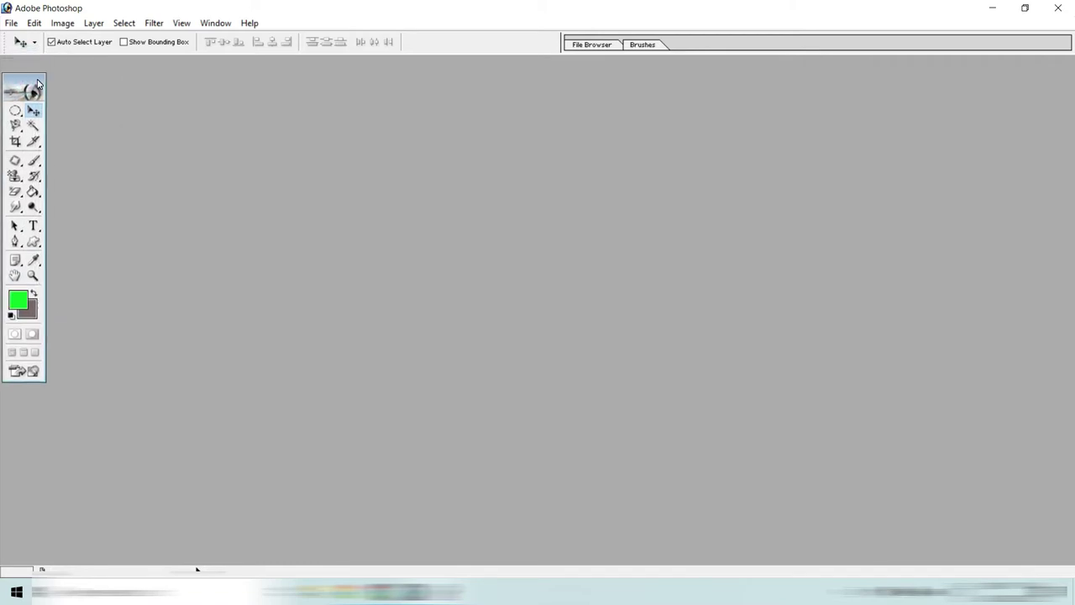
Show the Color, Swatches, Layers and Actions palettes, with Color in front.
click(207, 23)
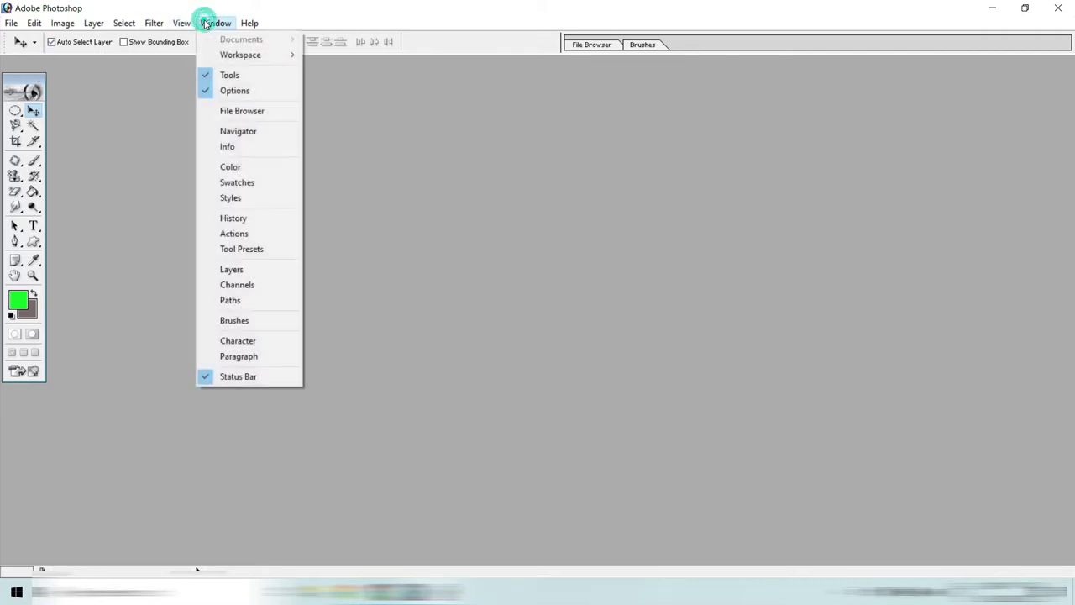
click(246, 168)
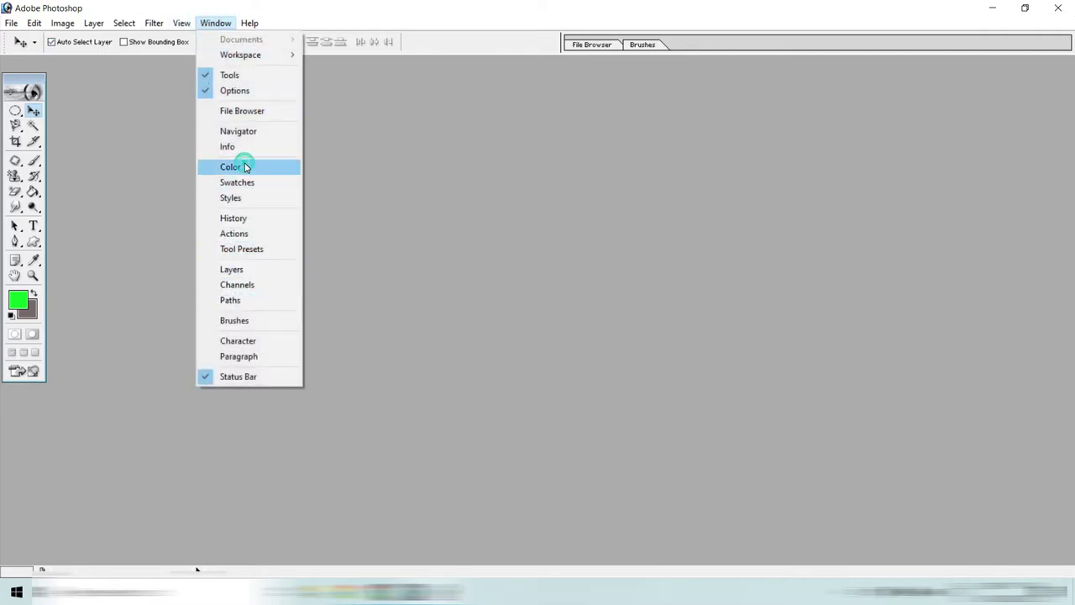
click(214, 23)
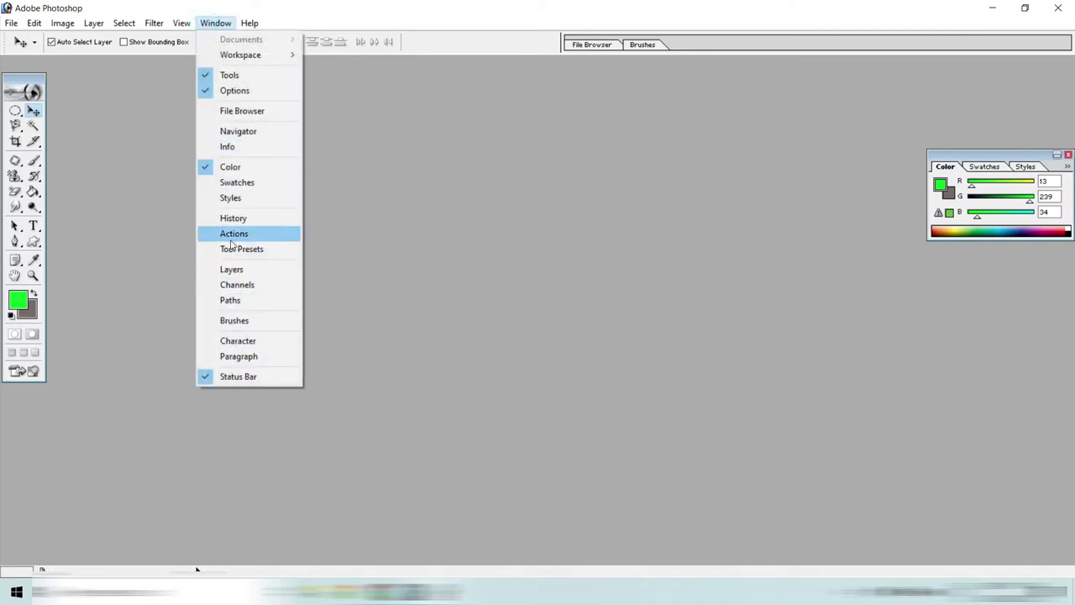
click(240, 184)
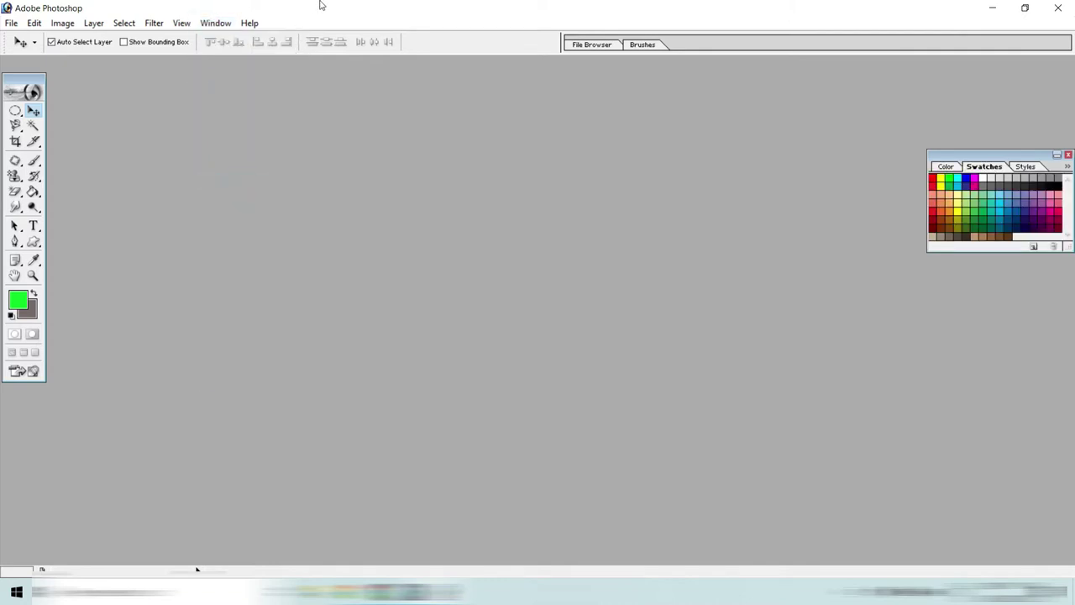
click(215, 24)
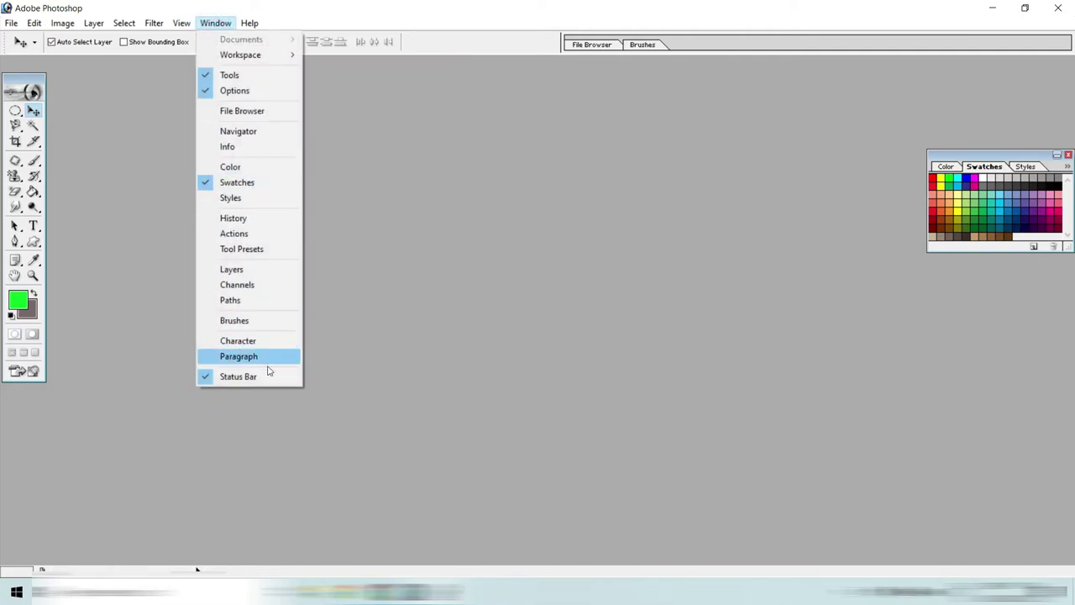
click(248, 270)
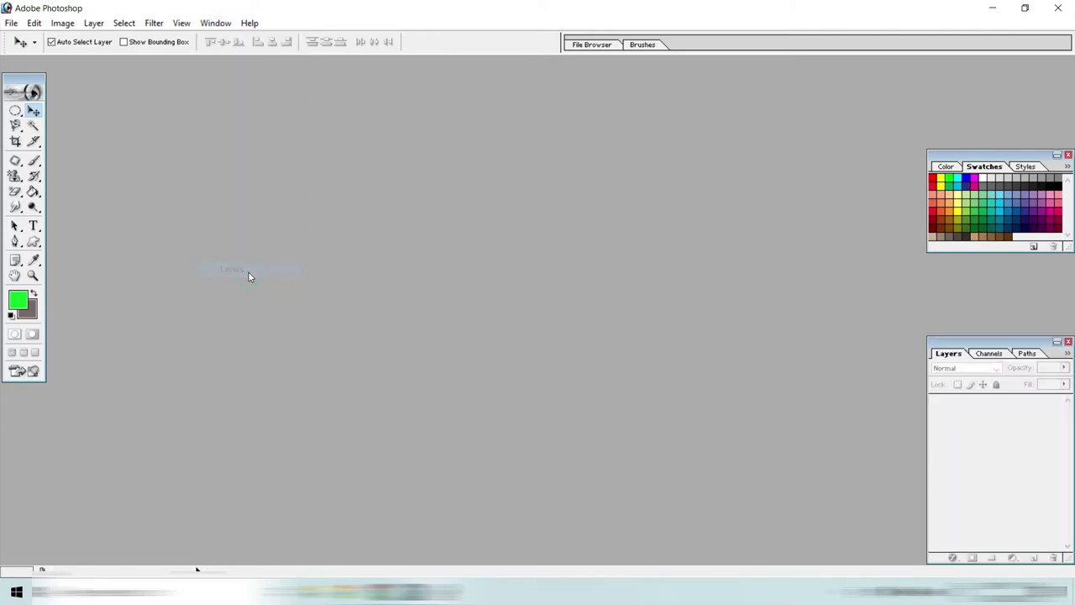
click(216, 24)
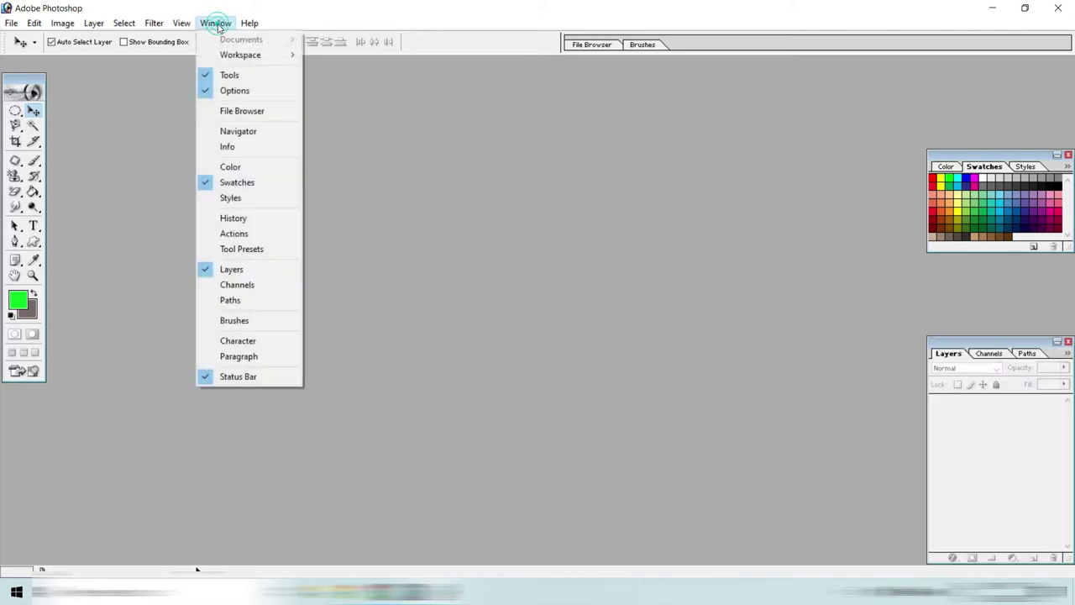
click(263, 241)
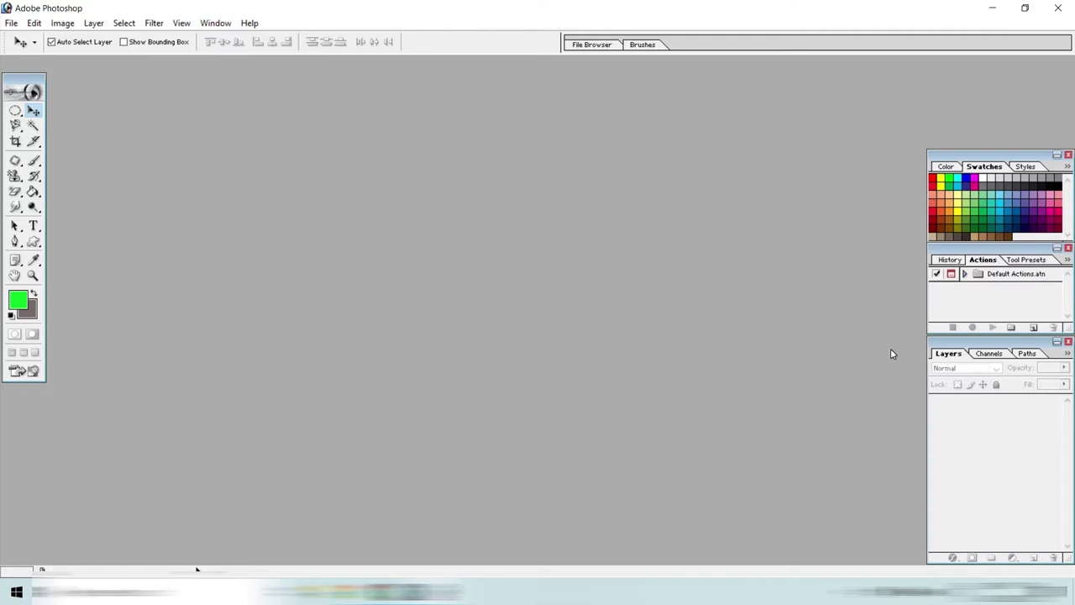
click(216, 23)
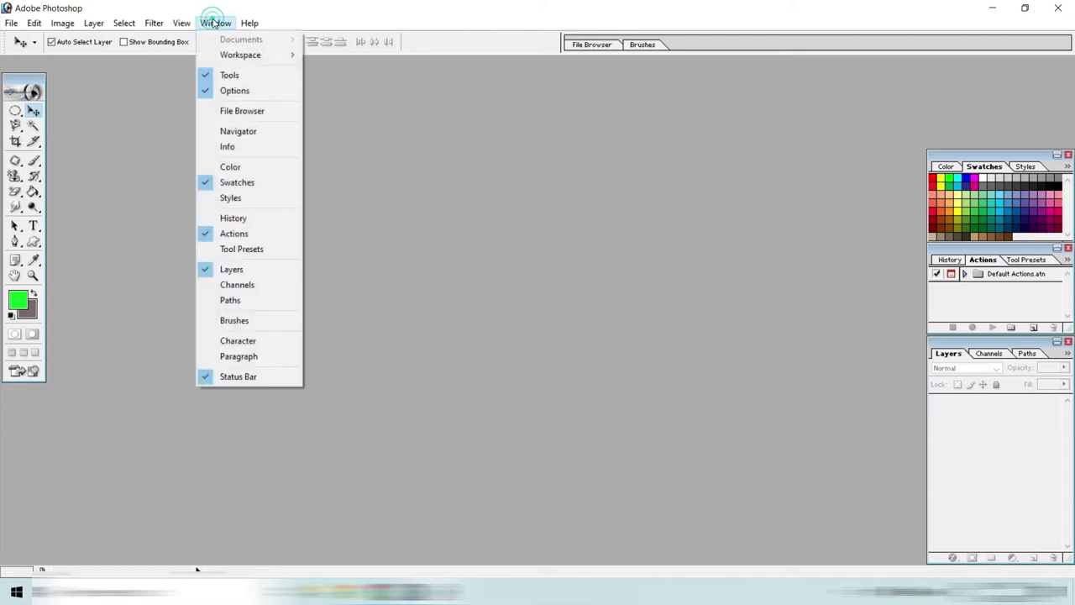
click(247, 167)
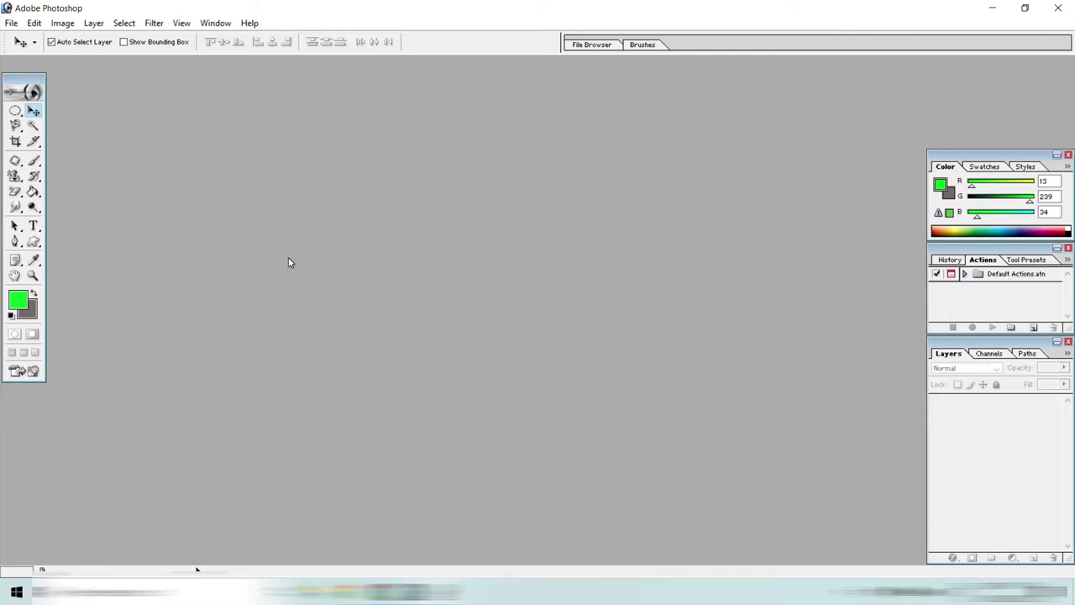
Create a white 1770 × 2130 px, 300 ppi RGB document and centre its window.
click(12, 23)
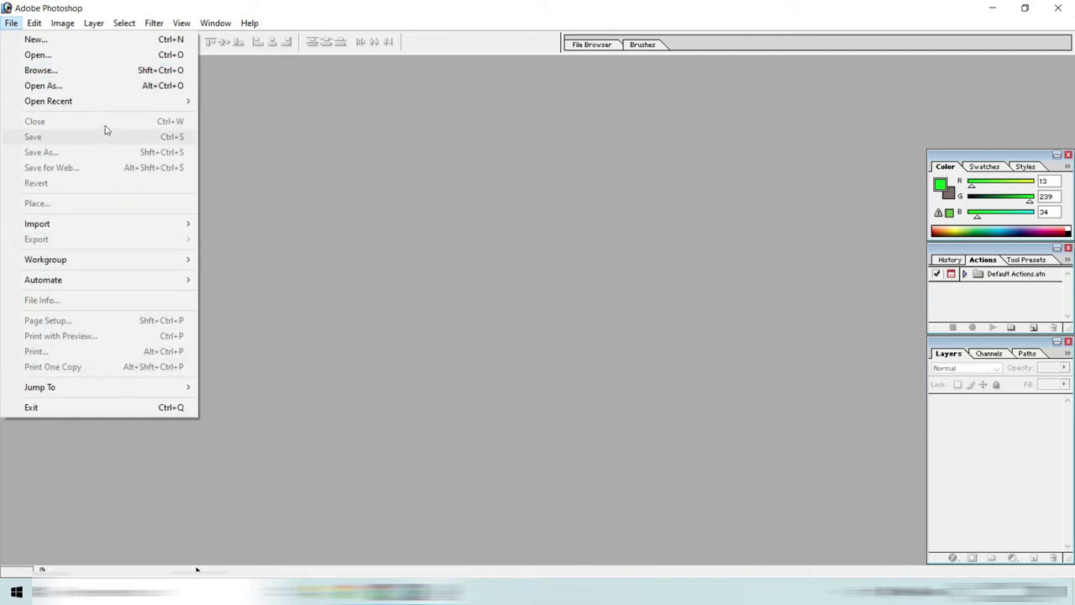
click(133, 42)
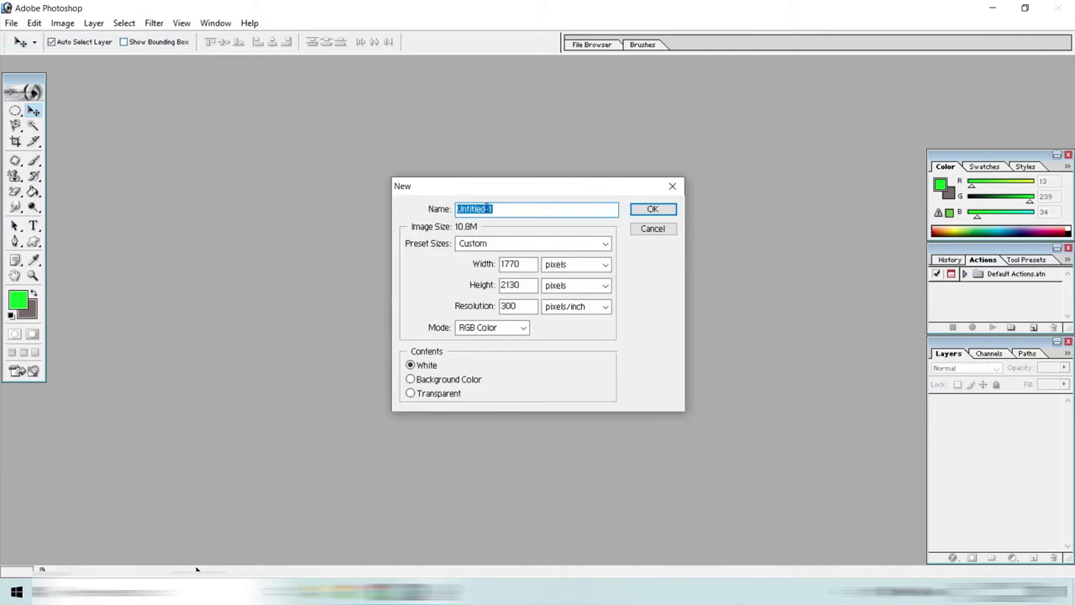
click(504, 212)
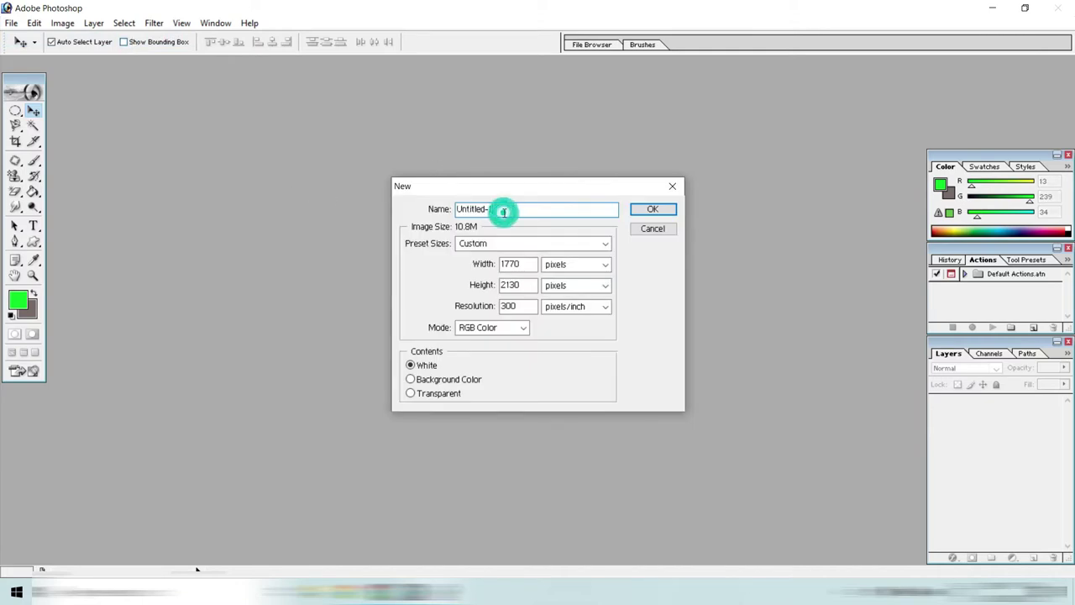
click(673, 211)
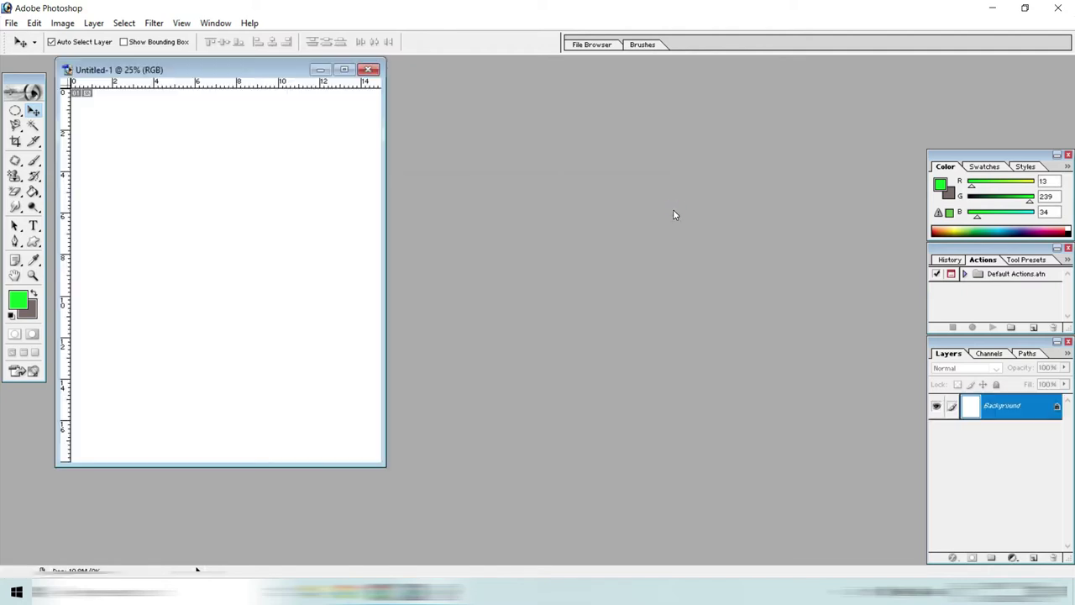
drag(241, 72, 401, 116)
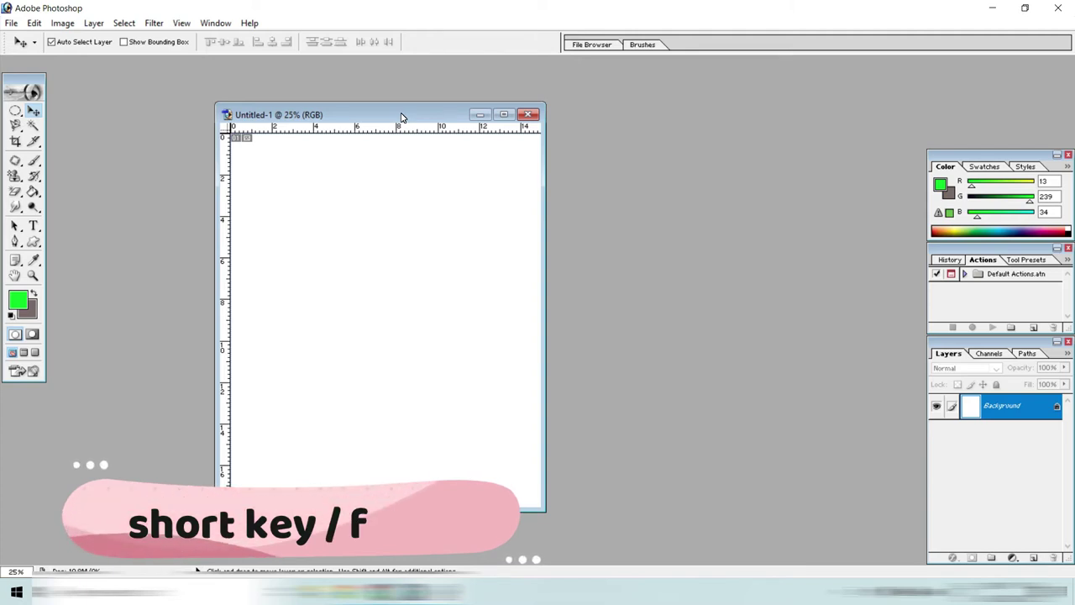
Cycle Untitled-1 through full-screen and full-screen-on-black, then back to standard mode.
key(f)
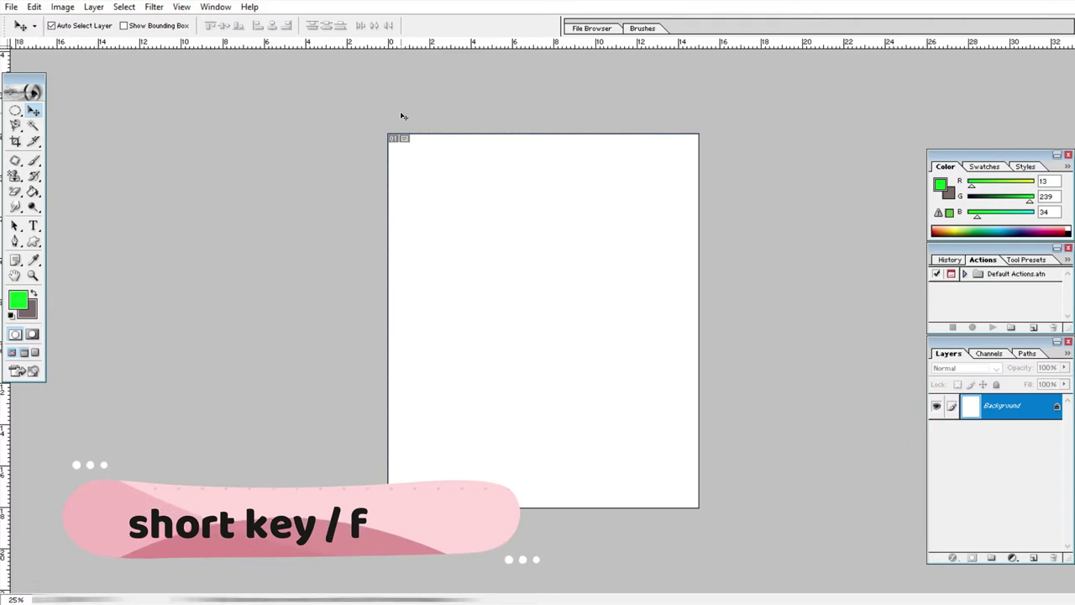
key(f)
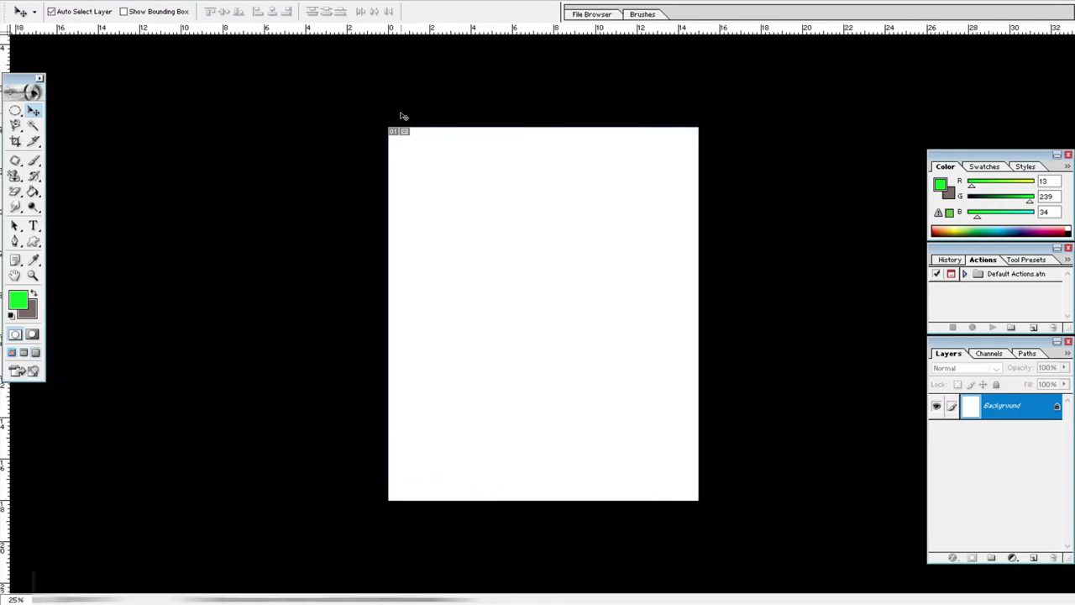
key(f)
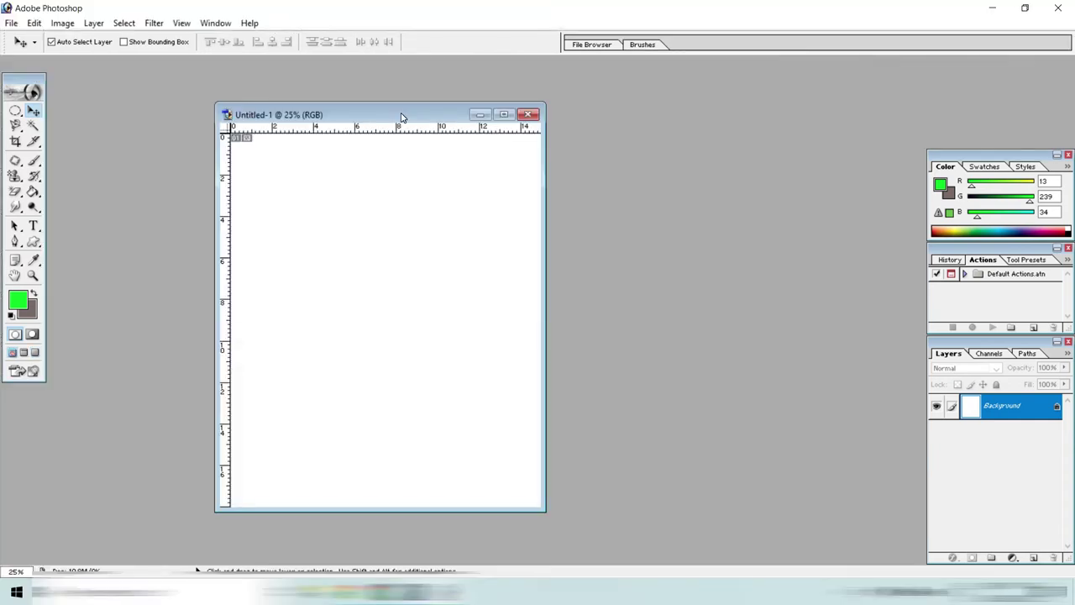
Close the blank document, then create and close a white 1280 x 720 HDTV 720P document.
click(525, 115)
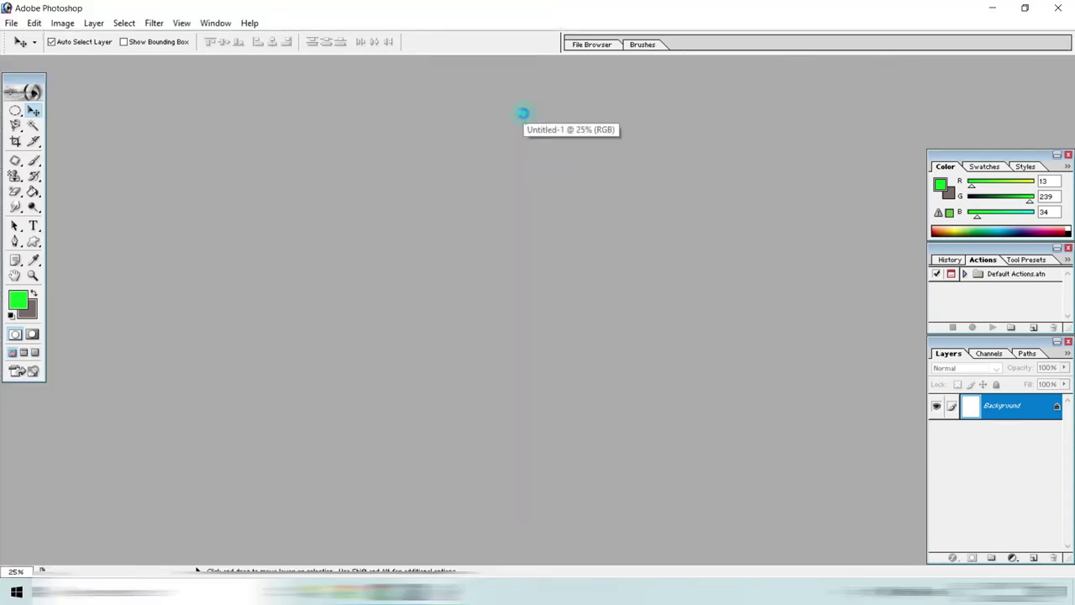
click(11, 21)
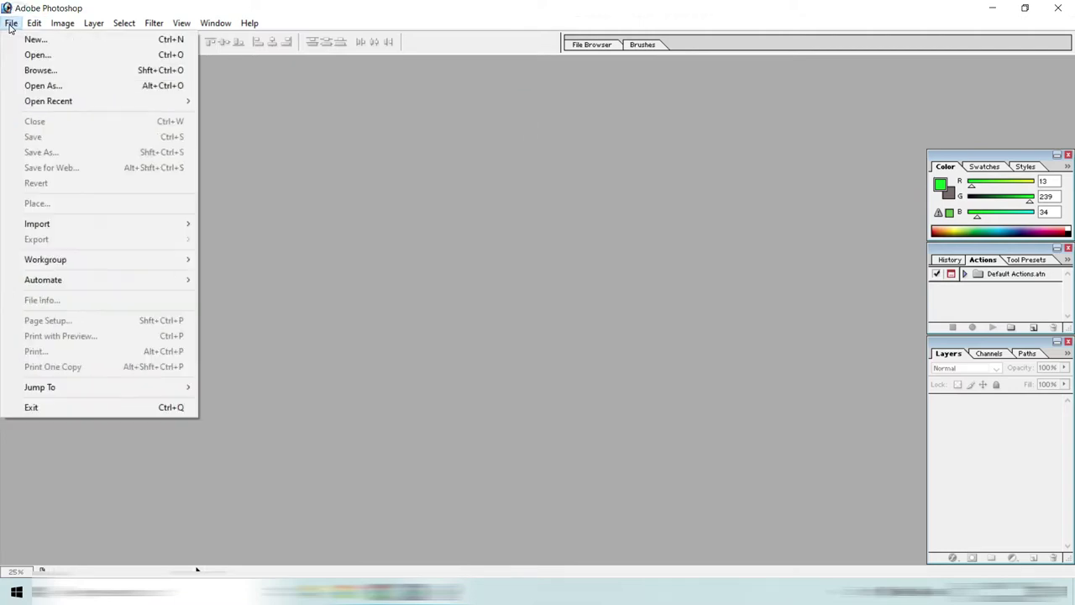
click(11, 25)
click(11, 24)
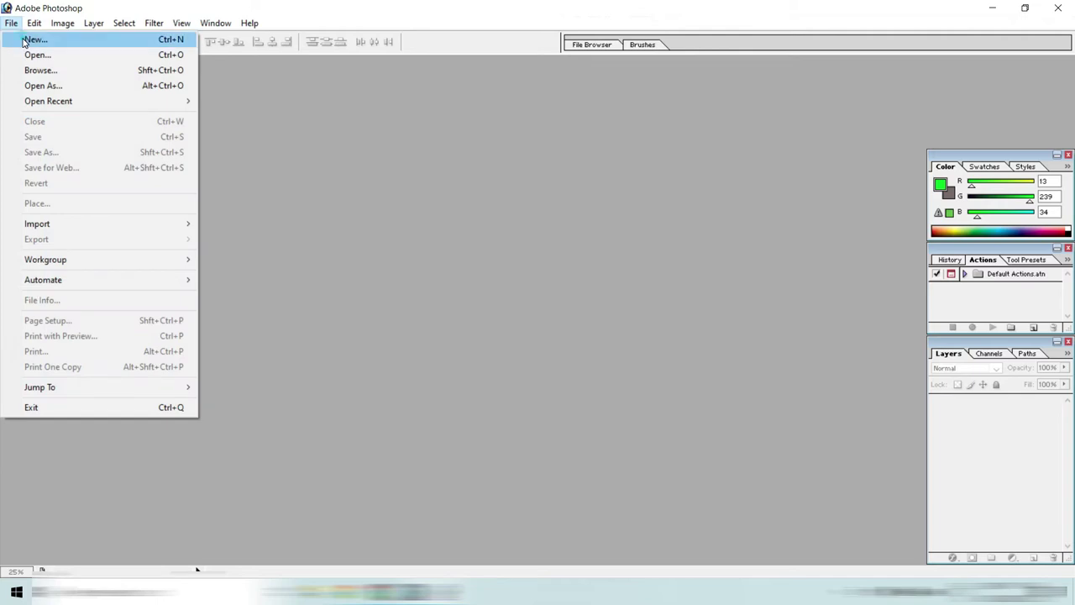
click(33, 39)
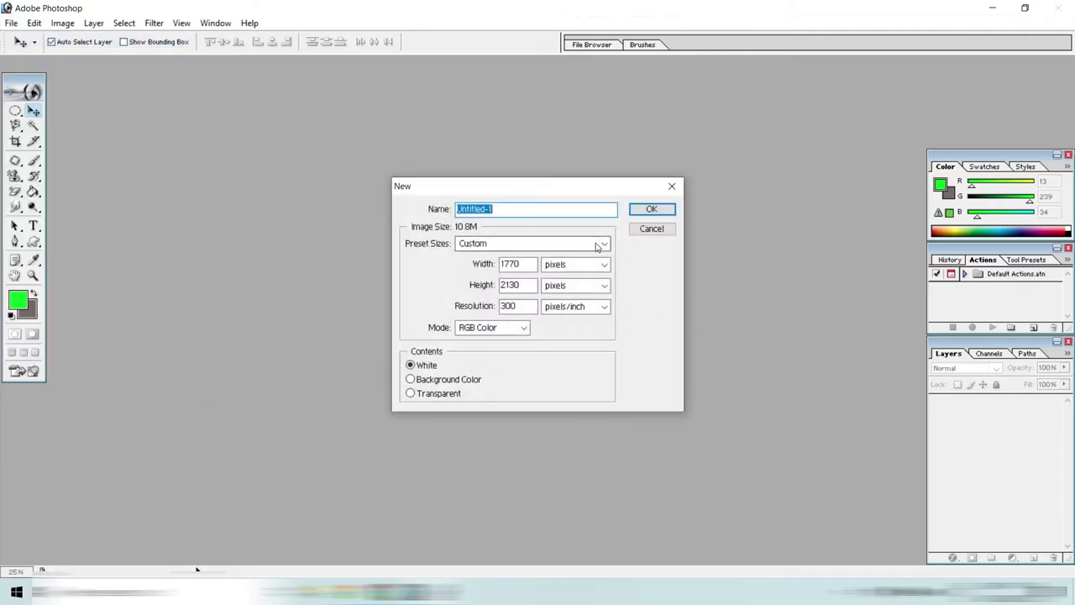
click(602, 243)
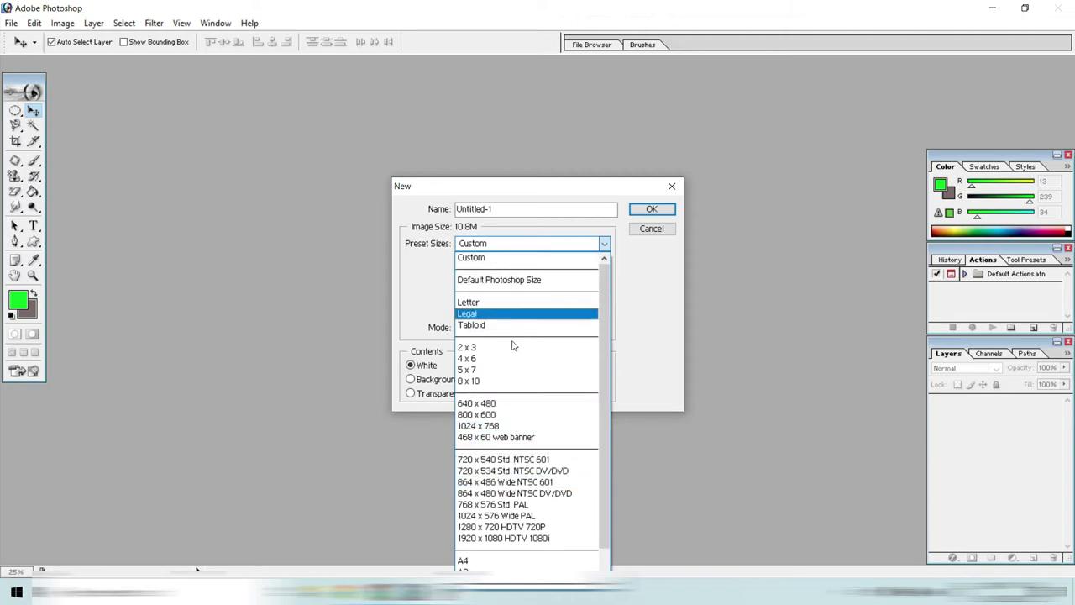
click(494, 529)
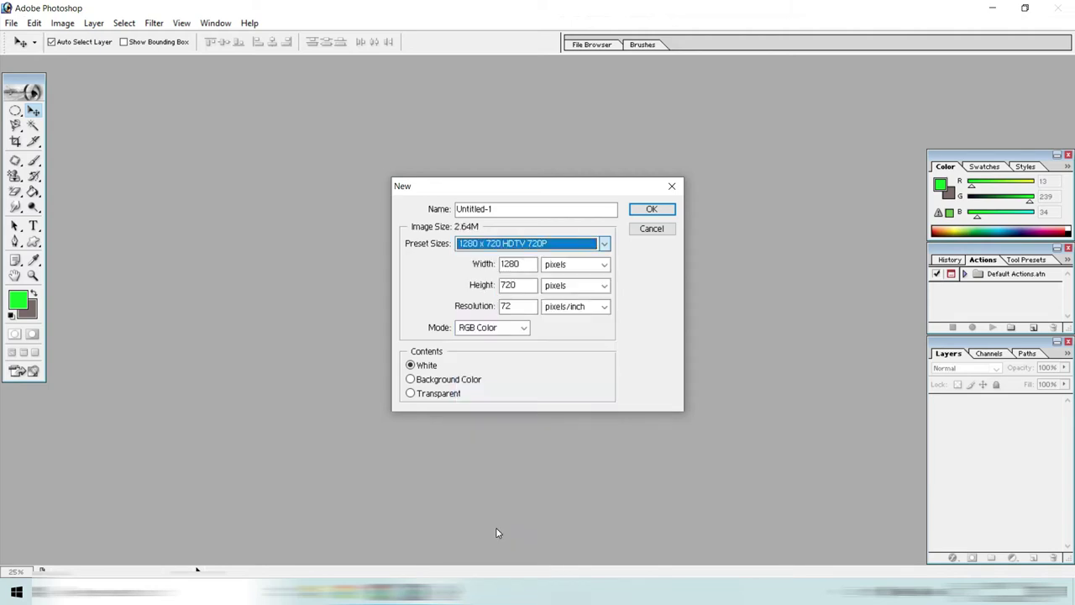
click(643, 214)
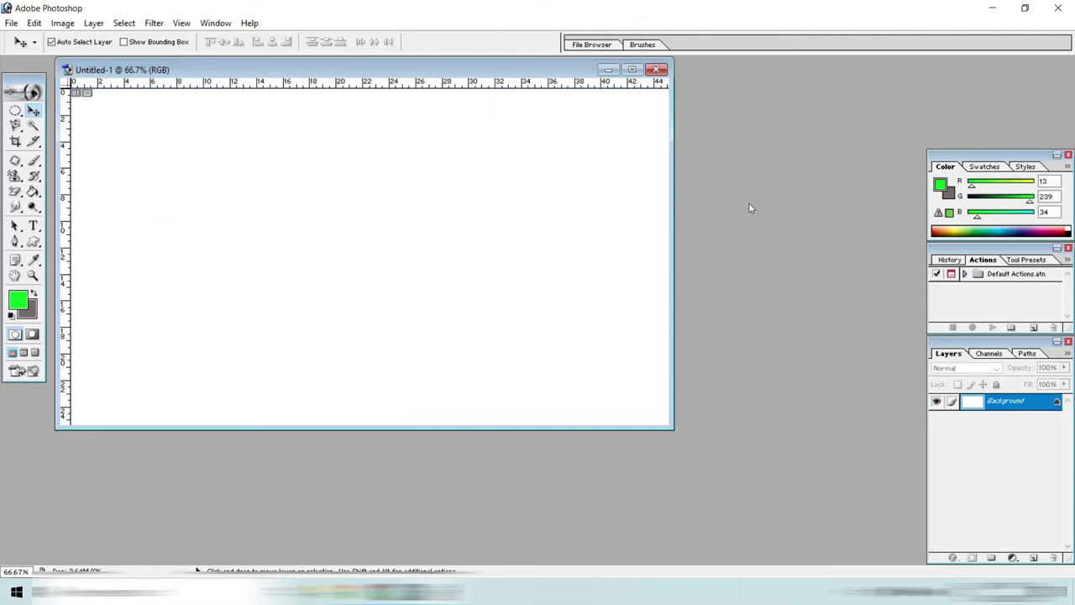
click(656, 69)
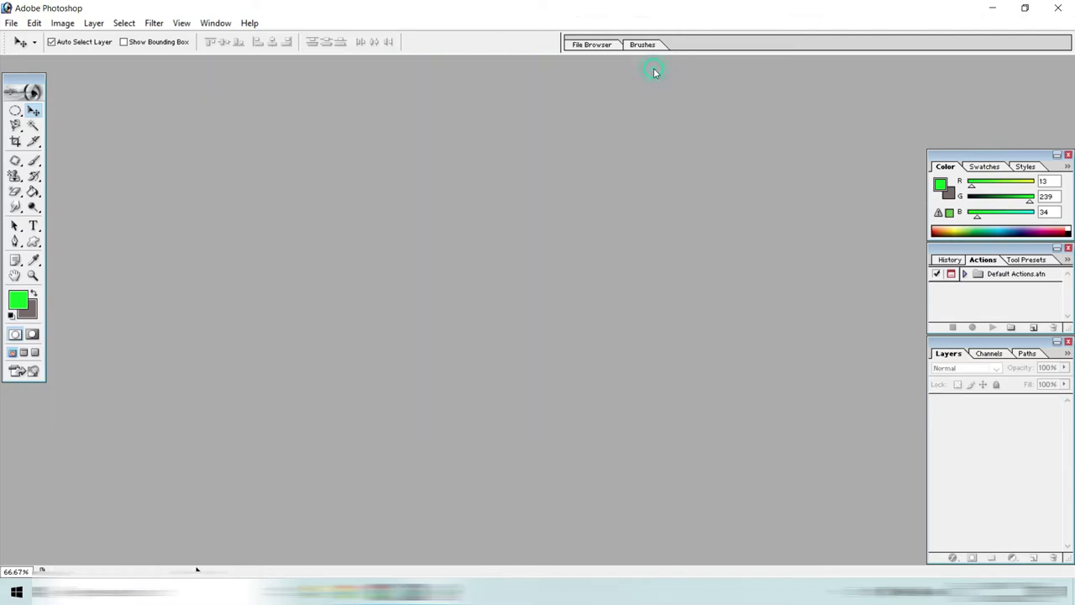
Create a new document filled with the Background Color, then close it.
click(10, 23)
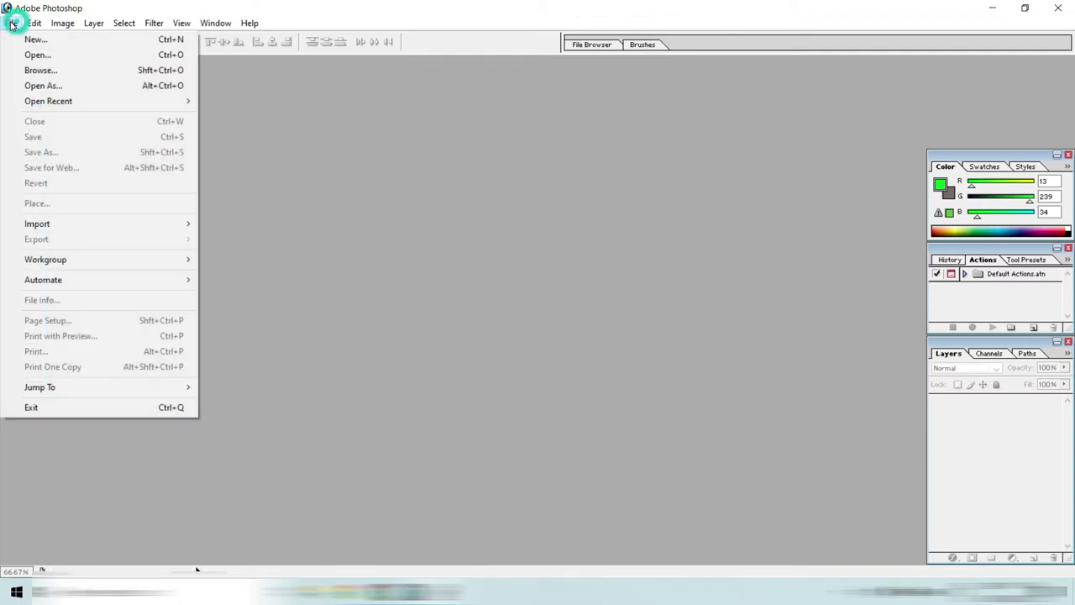
click(34, 38)
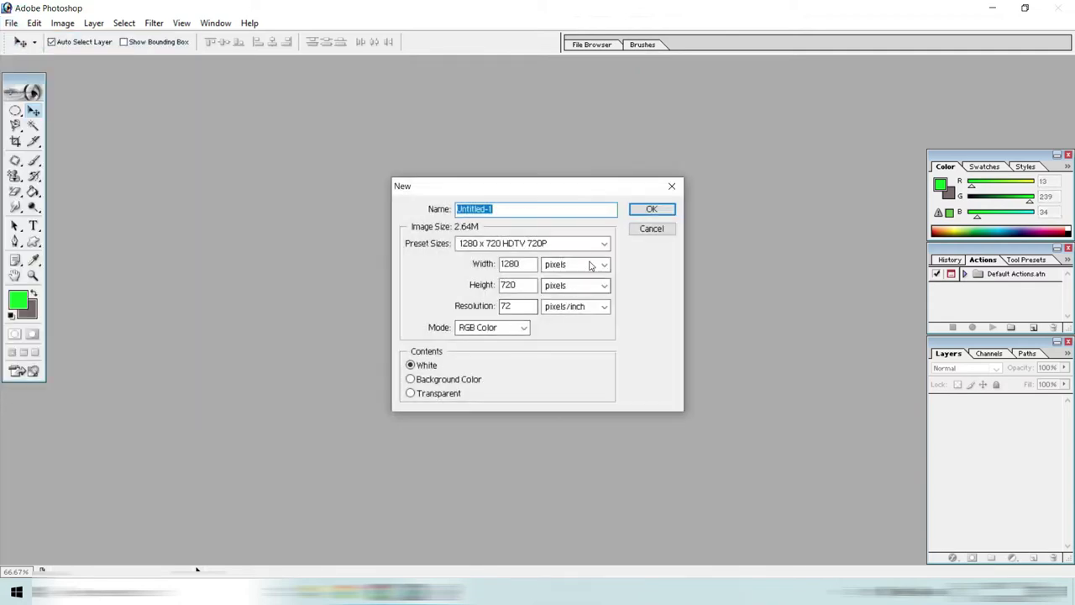
click(592, 243)
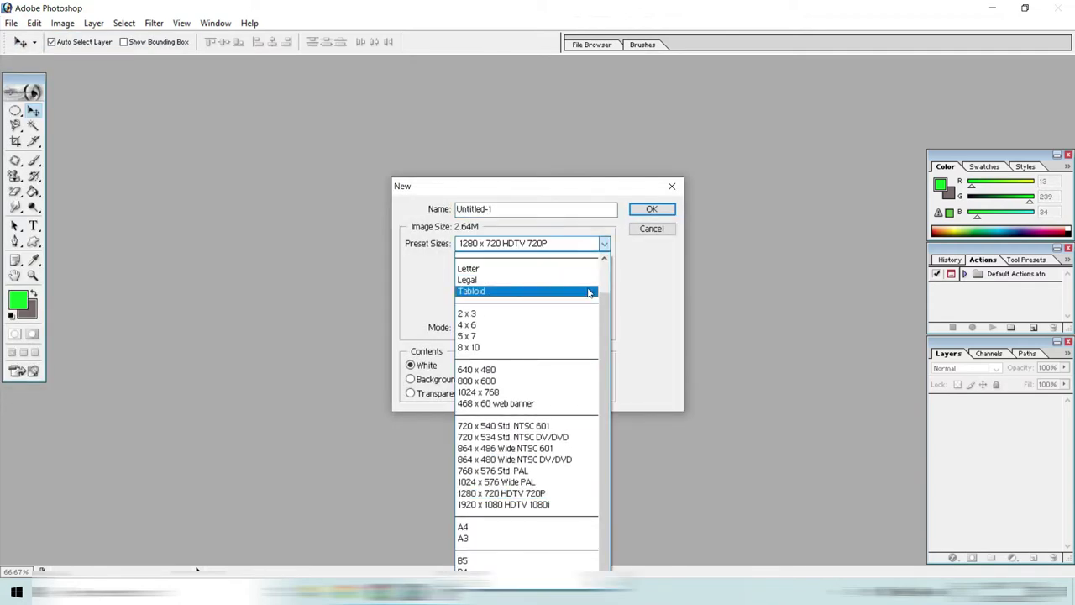
drag(603, 300, 603, 266)
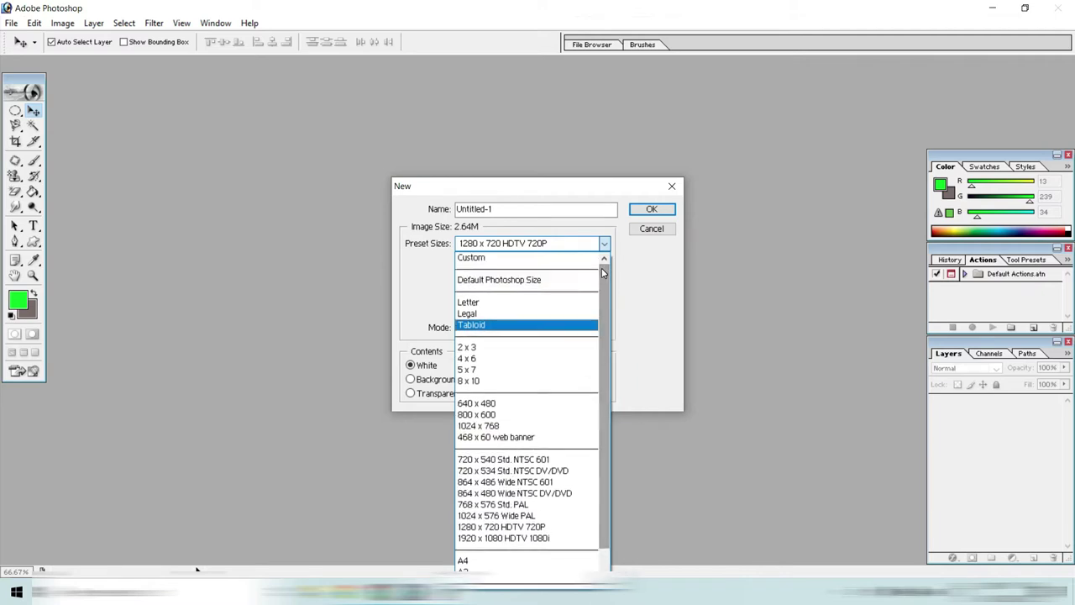
click(578, 259)
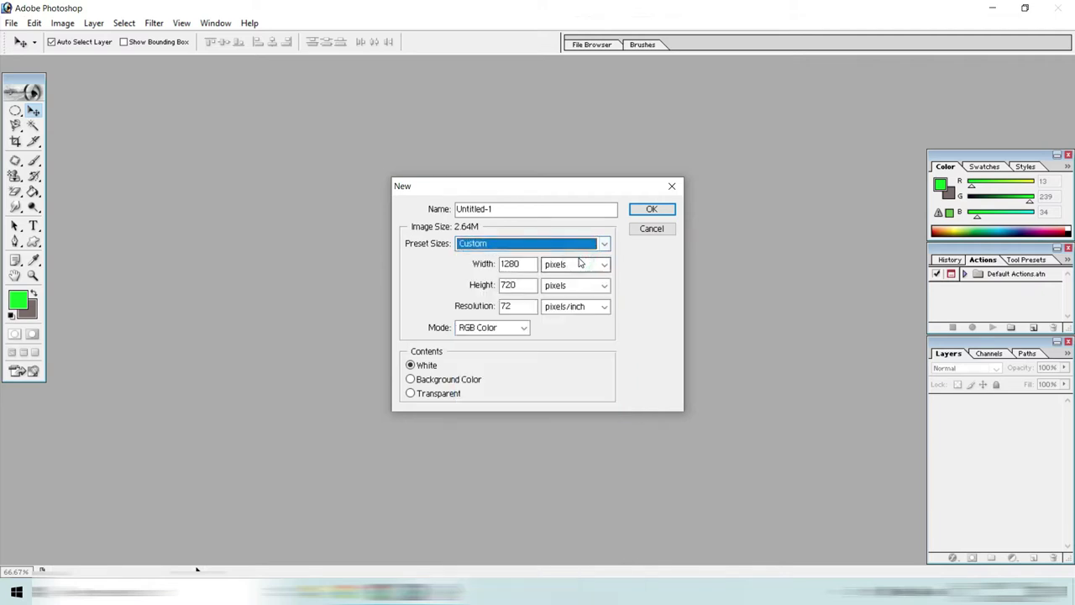
click(409, 382)
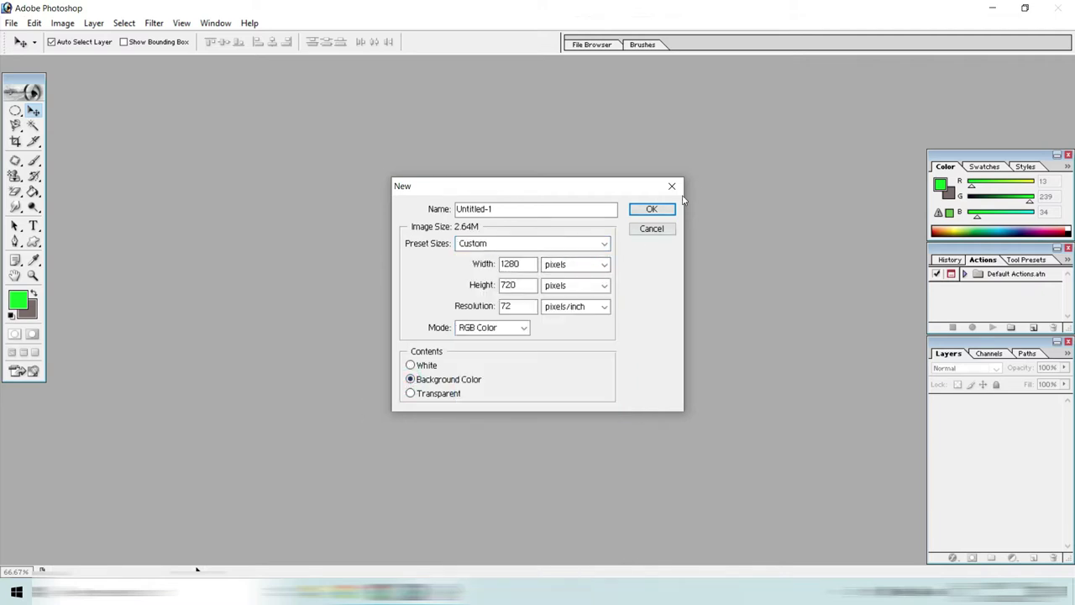
click(663, 210)
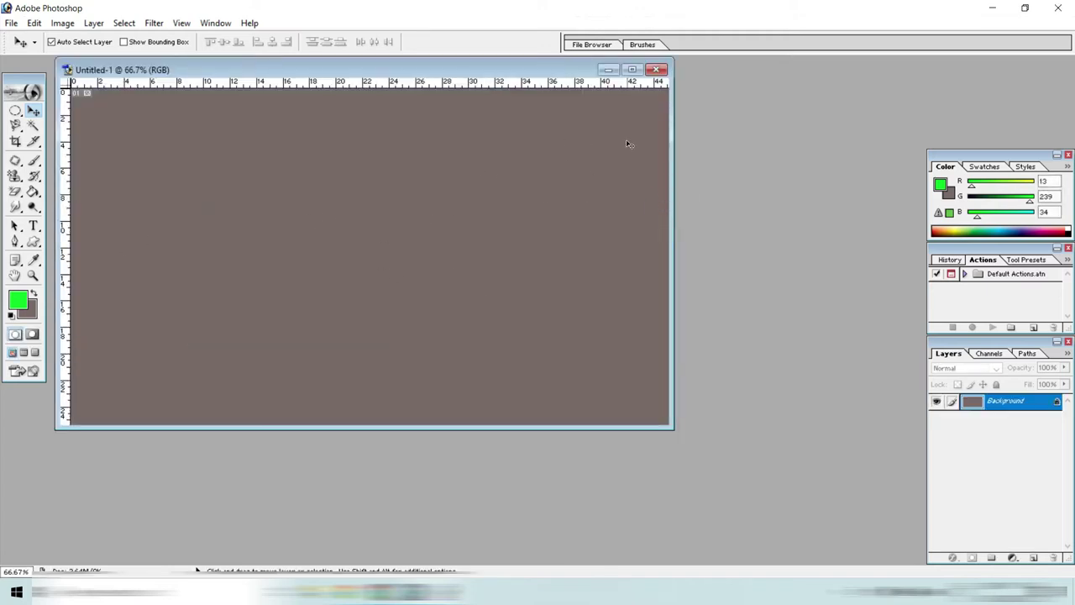
click(656, 69)
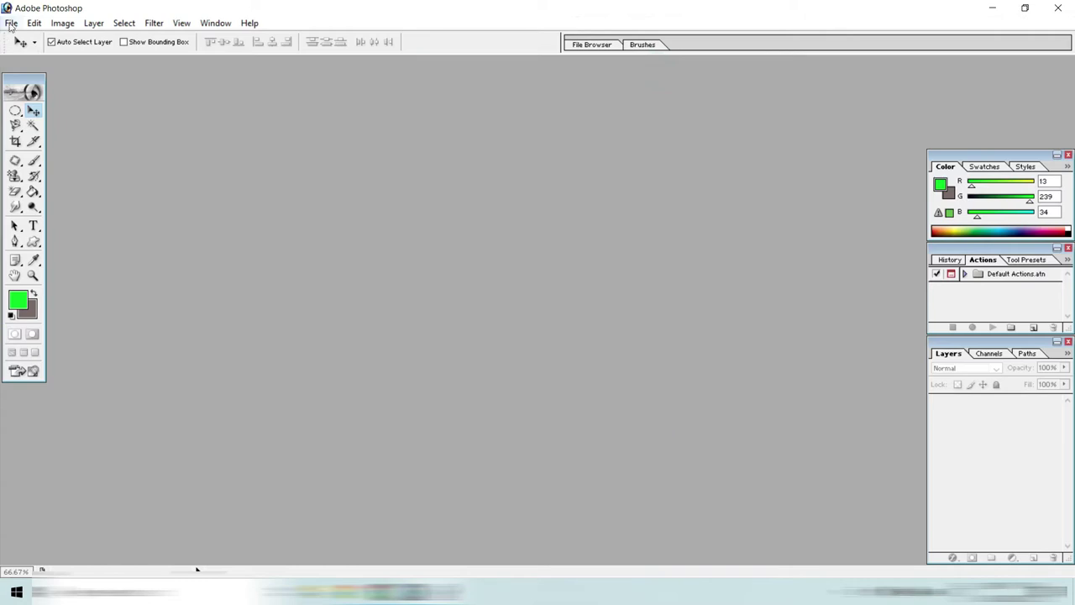
Create a new document with Transparent contents, then close it.
click(11, 22)
click(103, 46)
click(412, 365)
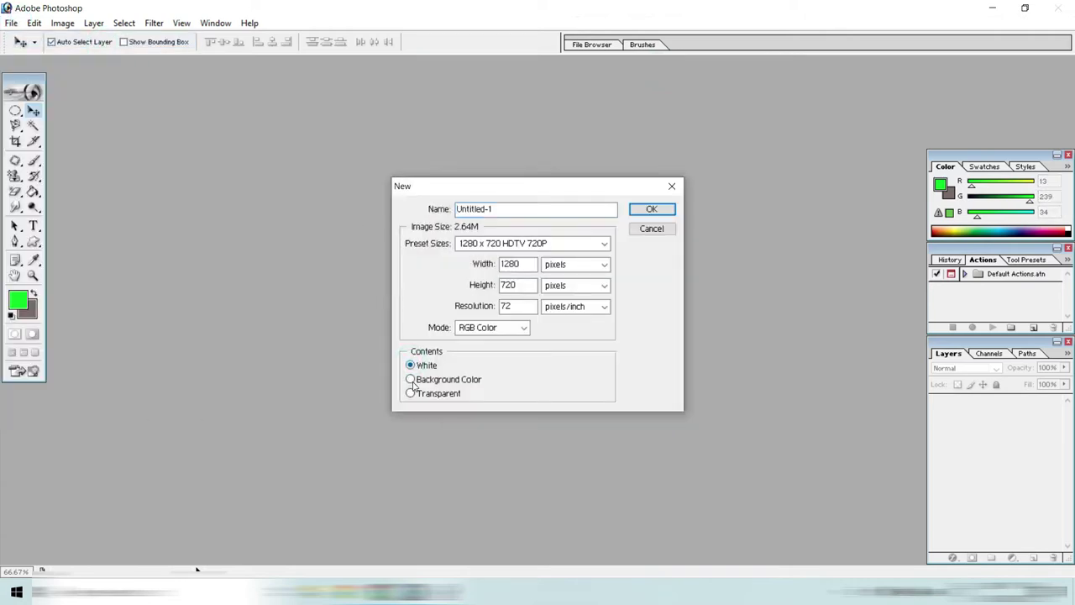
click(669, 212)
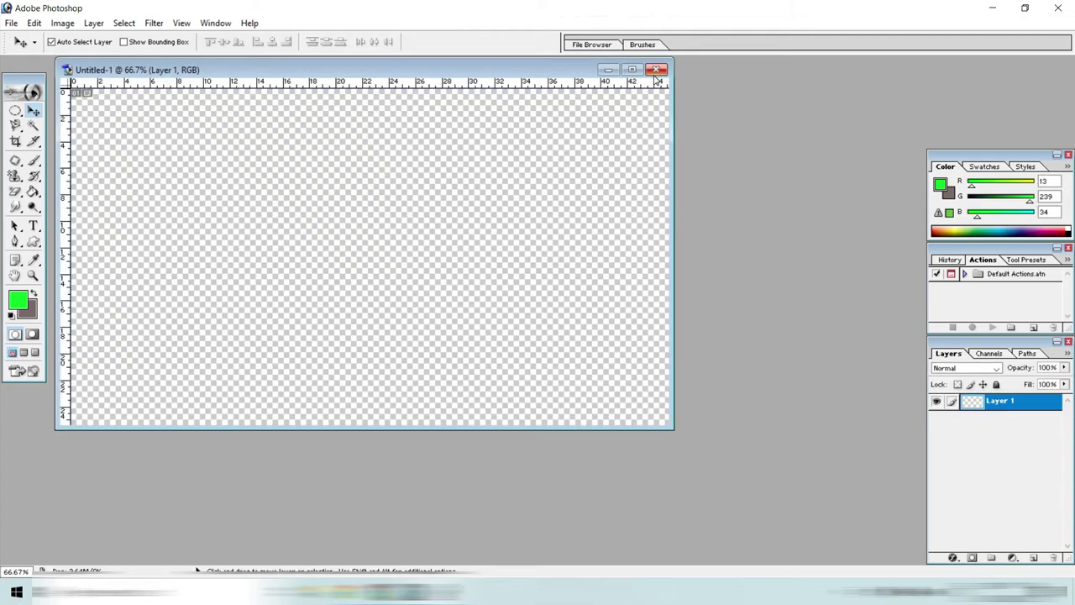
click(656, 74)
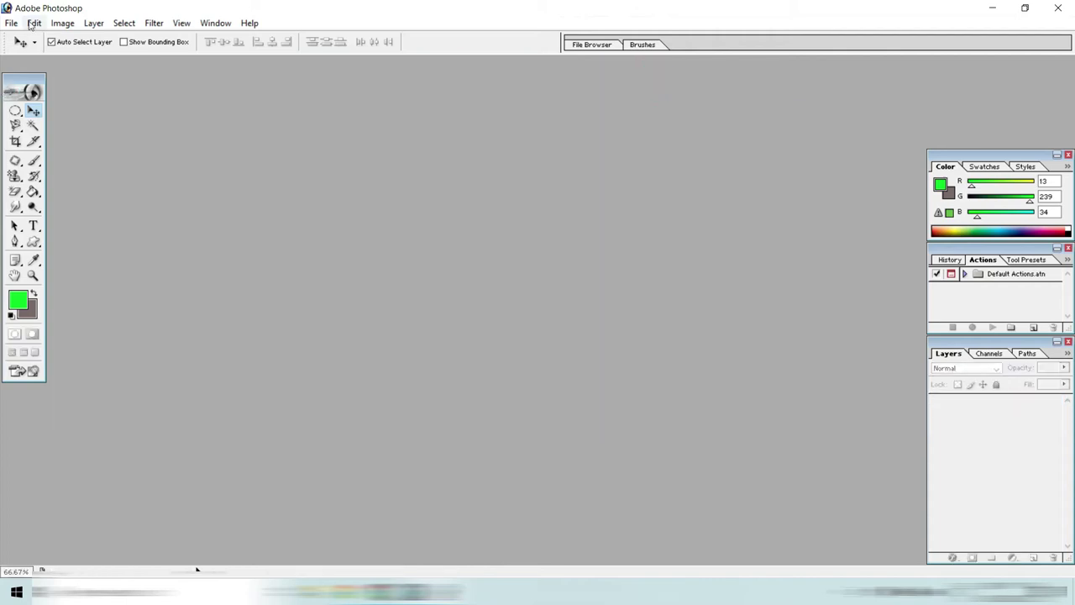
Create a white 2 x 3 inch, 300 ppi document, then close it.
click(11, 23)
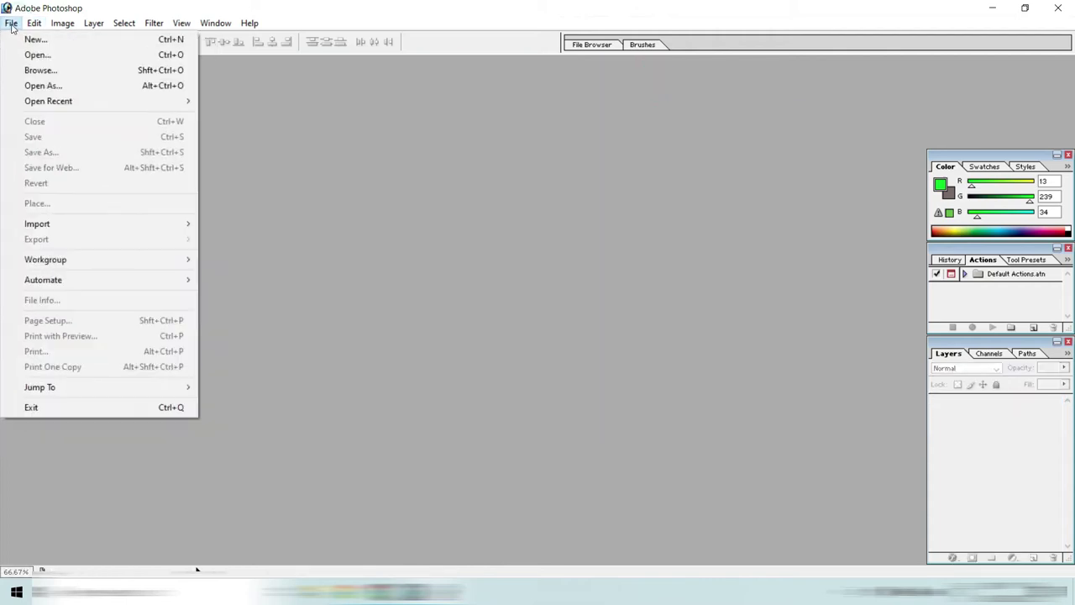
click(13, 26)
click(11, 26)
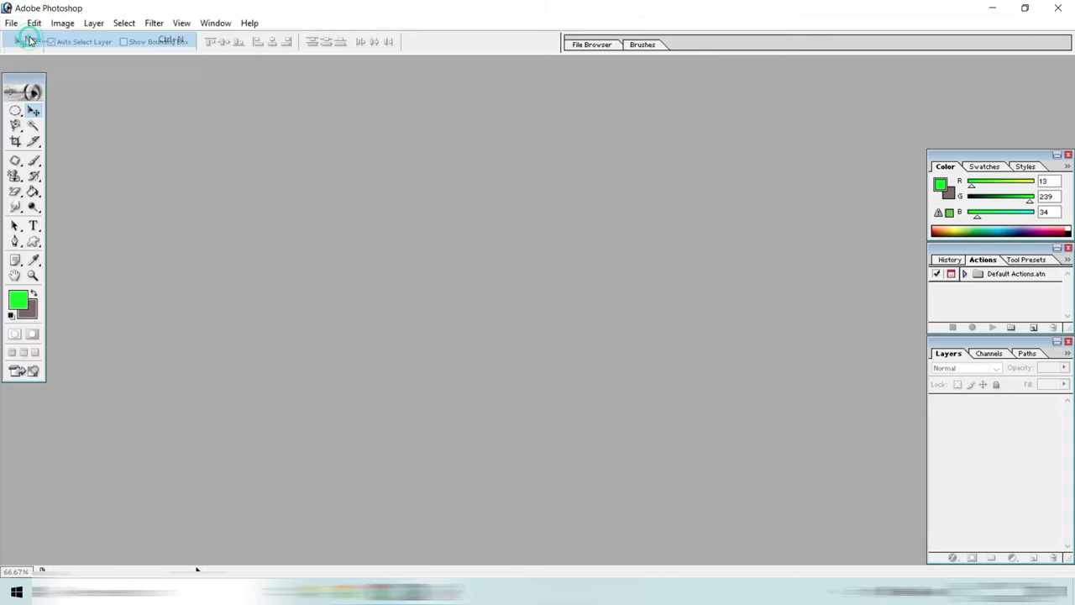
click(588, 243)
scroll(521, 336, up, 2)
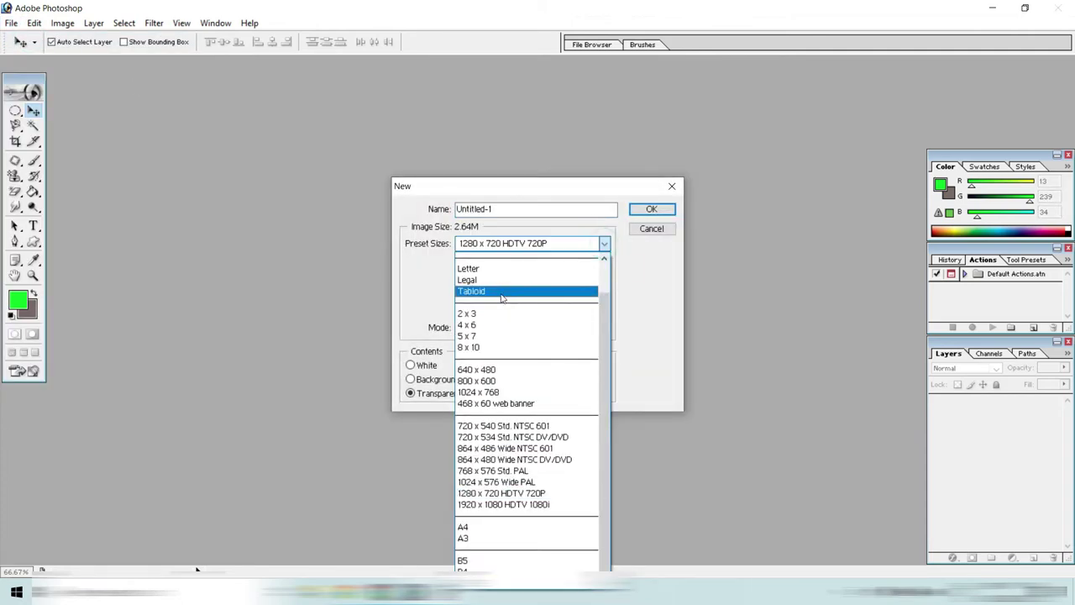
click(484, 314)
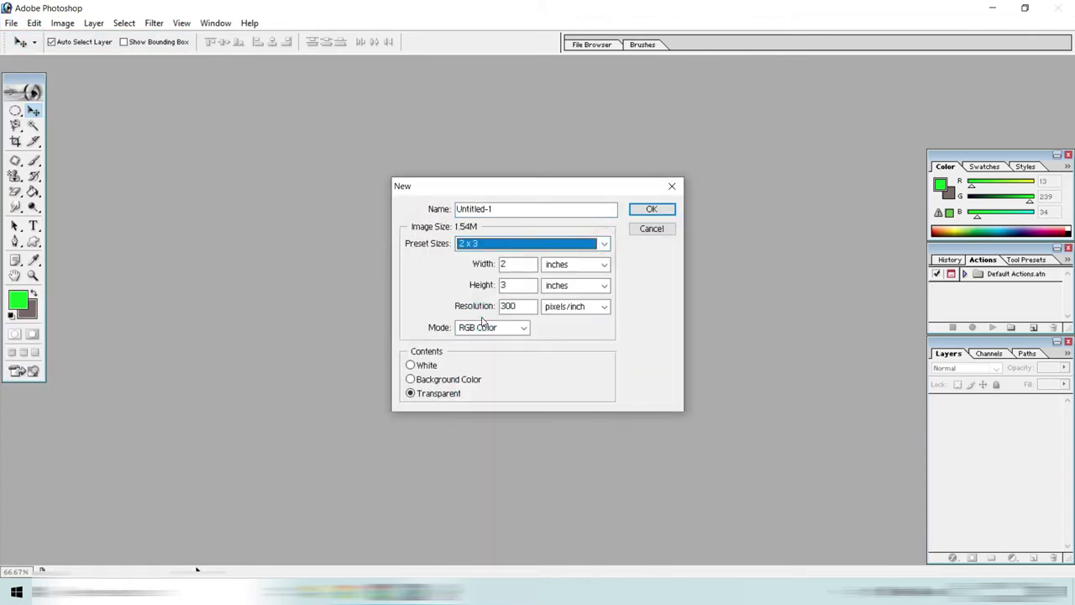
click(410, 366)
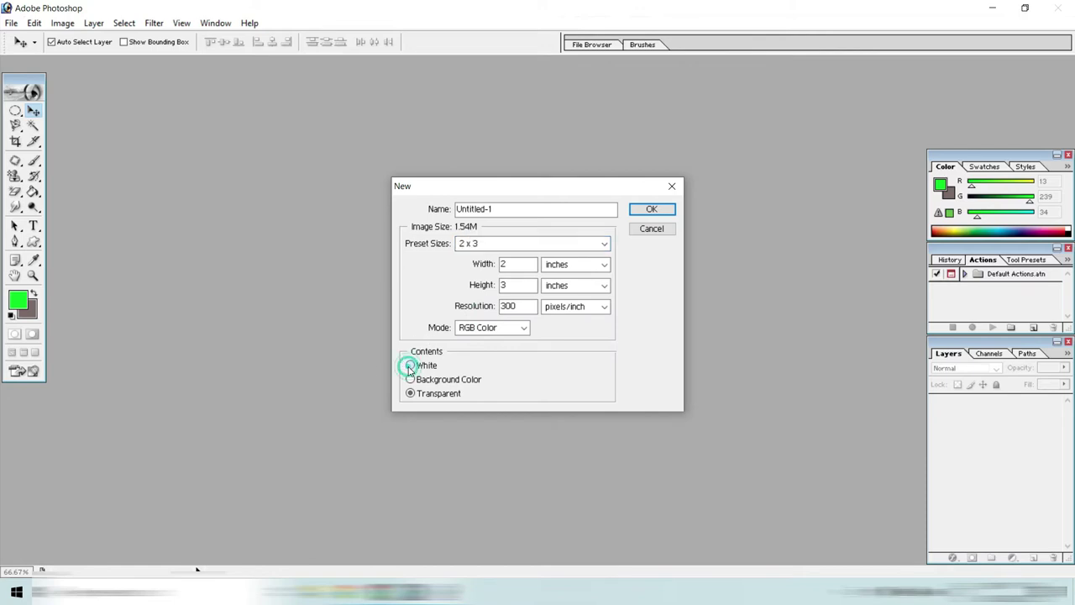
click(661, 211)
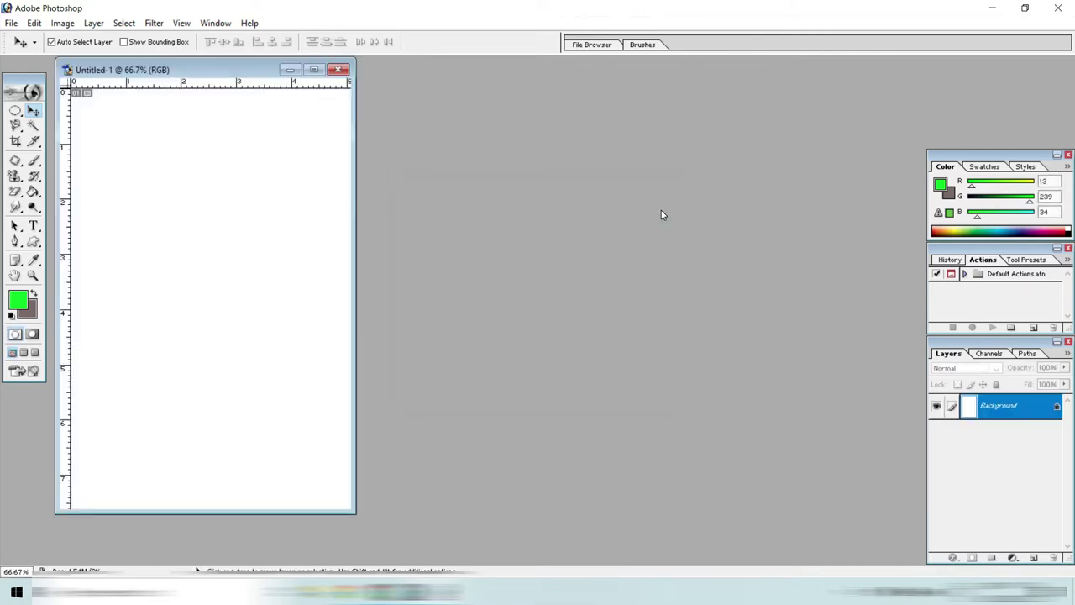
click(336, 69)
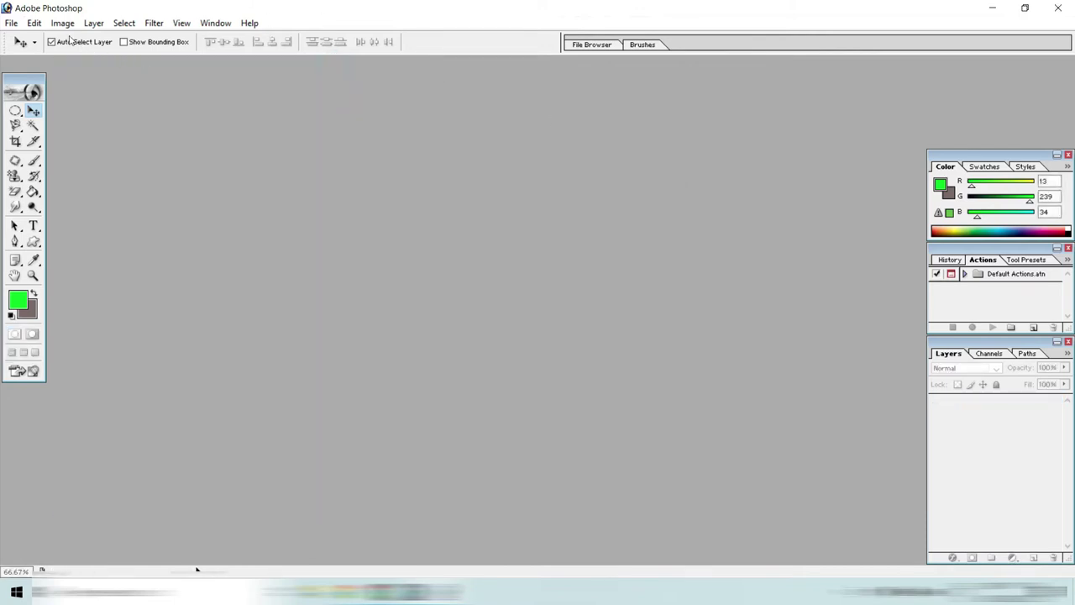
Create a blank document with the Custom preset size, then close it.
click(12, 24)
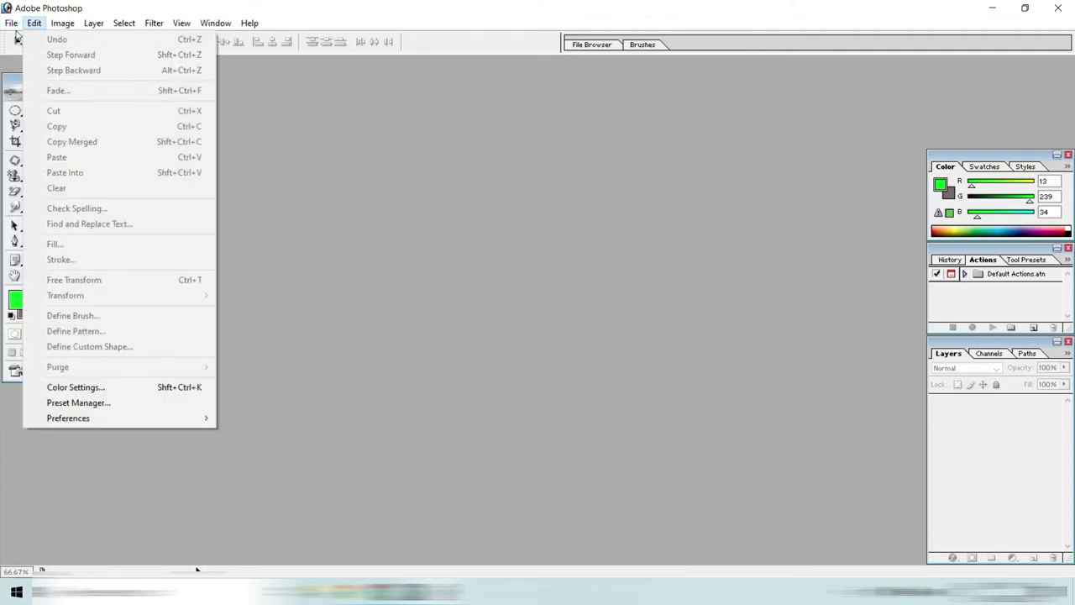
click(12, 23)
click(29, 39)
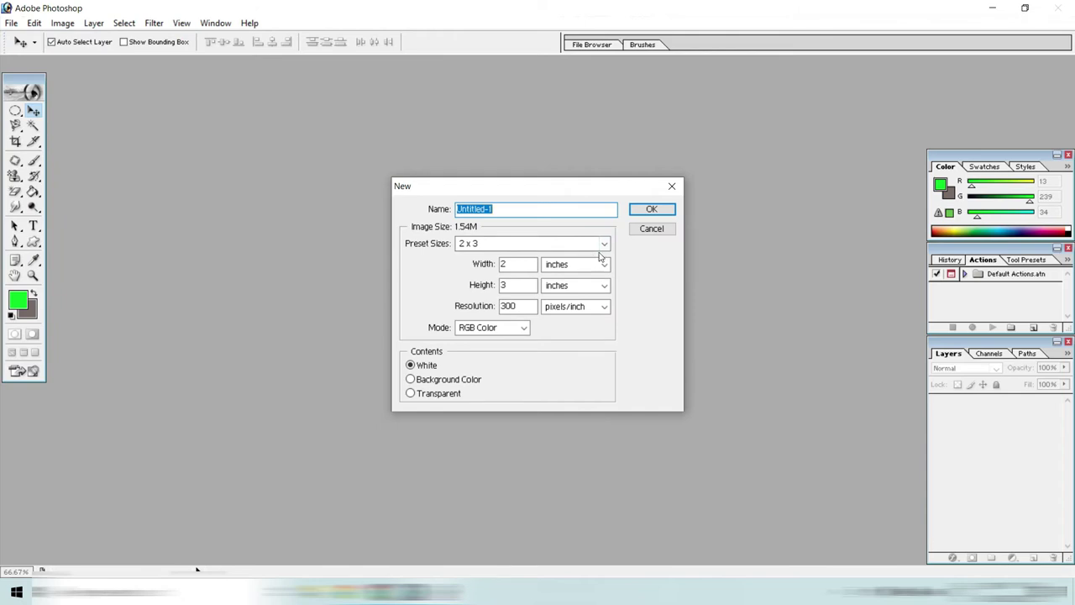
click(602, 245)
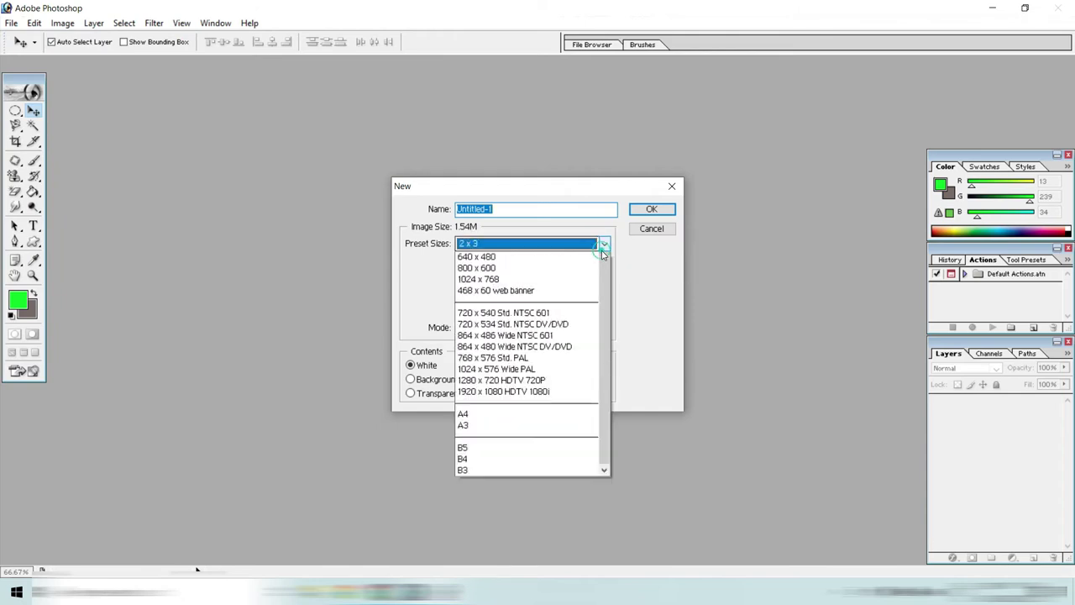
scroll(607, 307, up, 1)
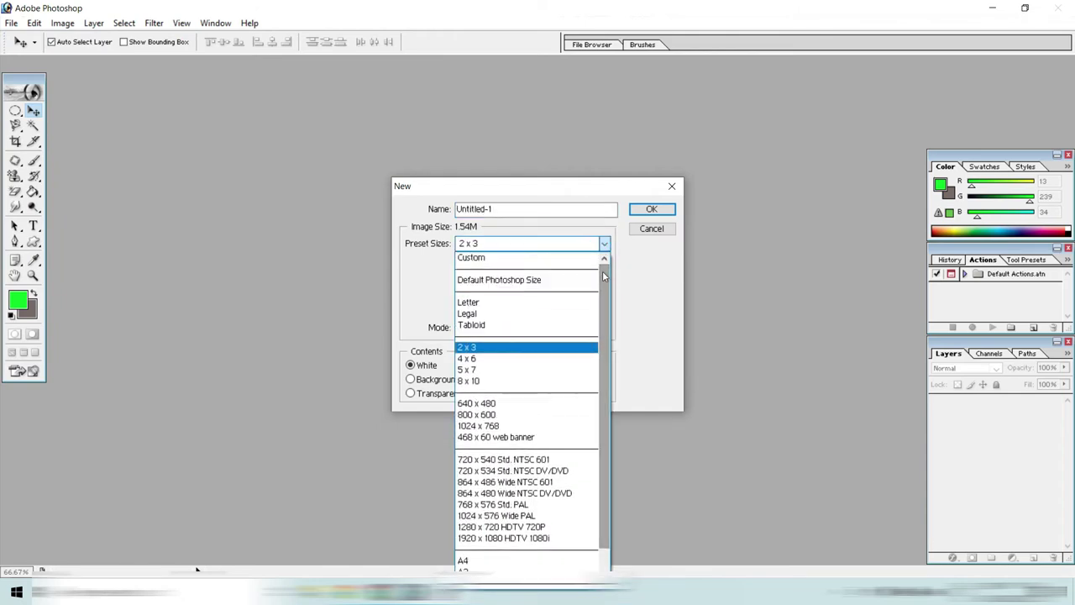
click(585, 261)
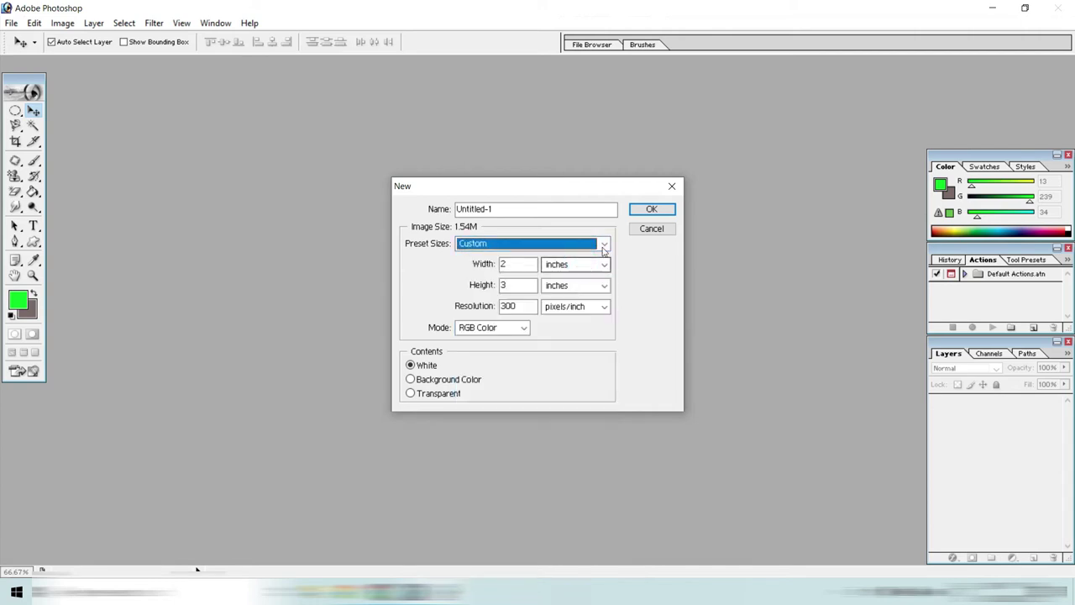
click(643, 210)
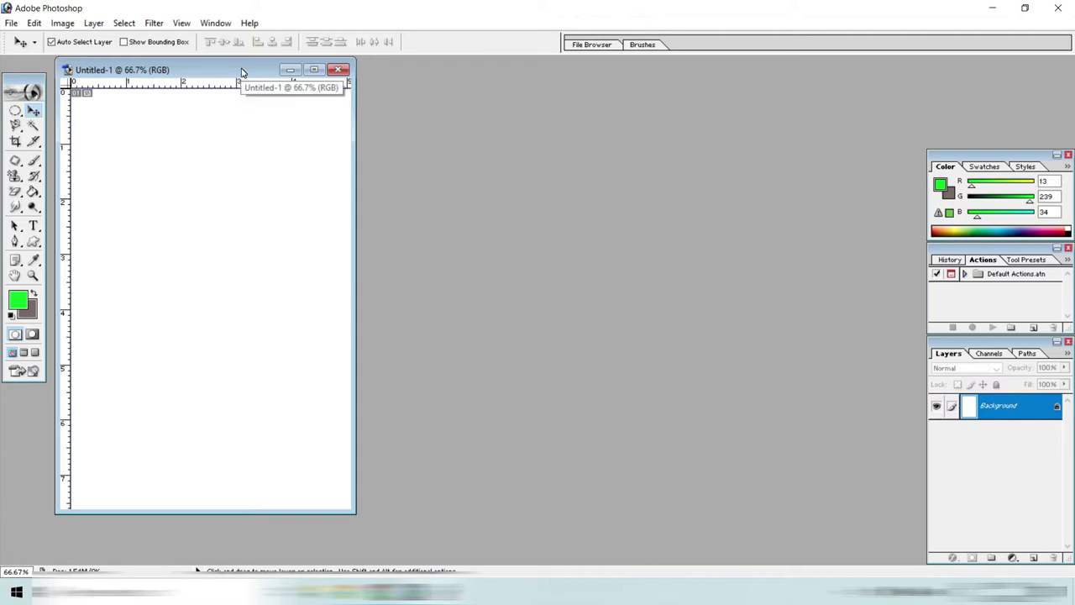
click(344, 70)
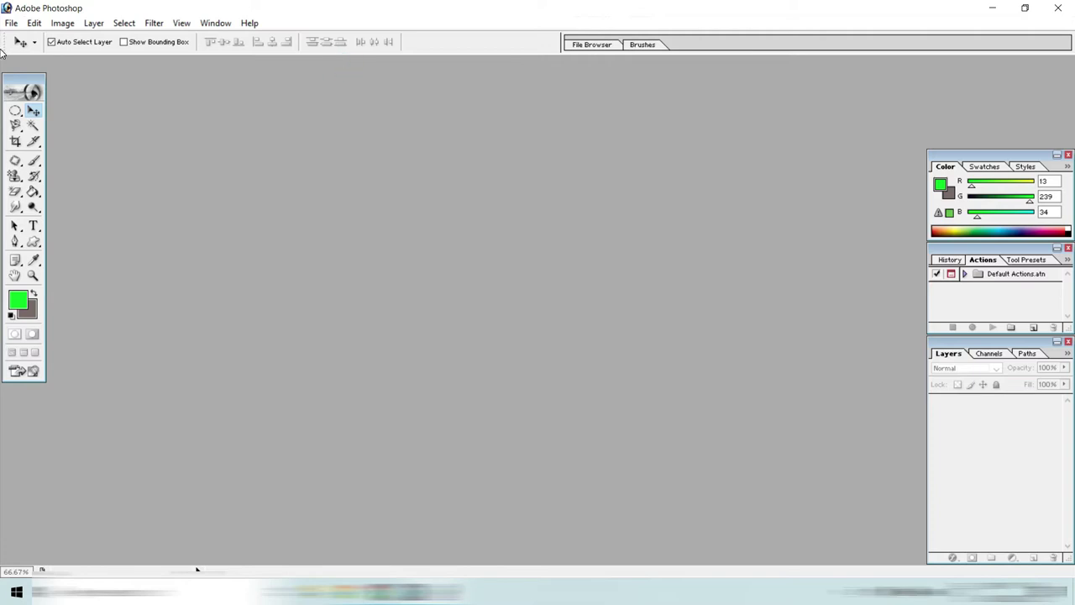
click(13, 22)
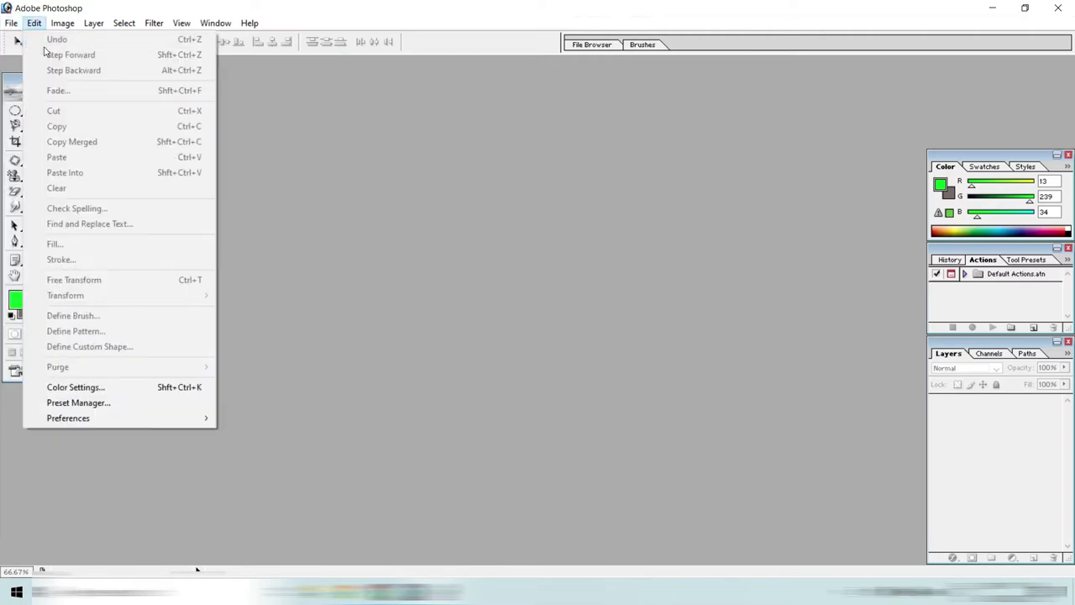
click(390, 282)
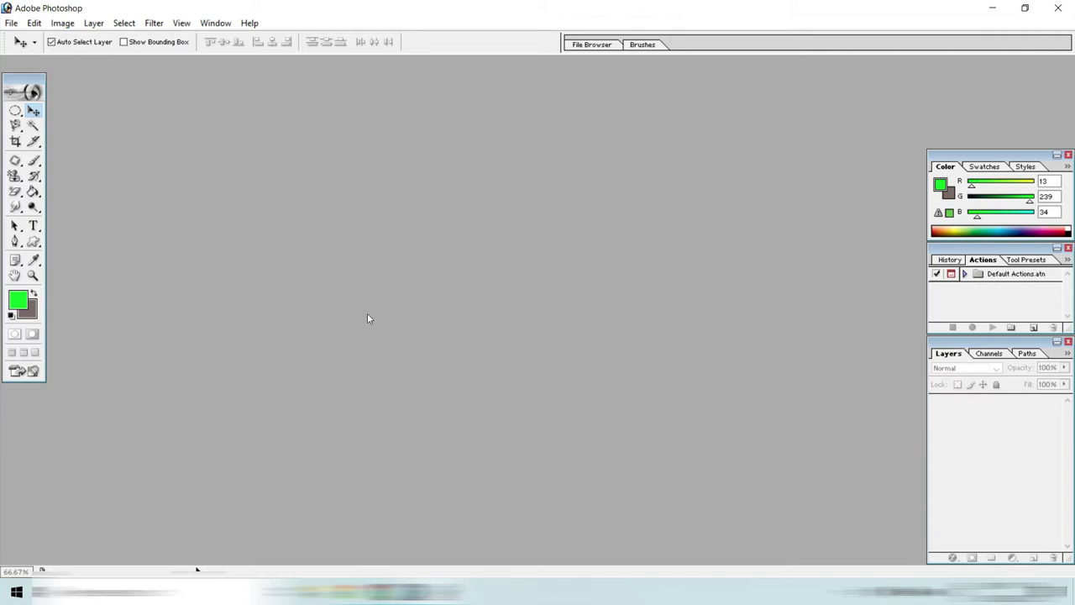
double_click(394, 291)
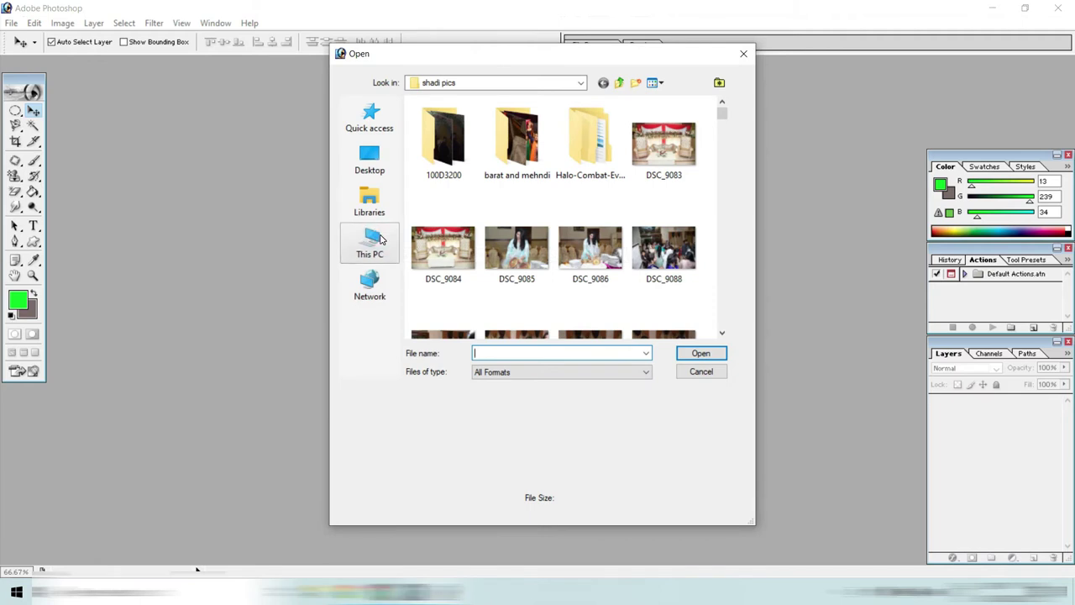
click(372, 171)
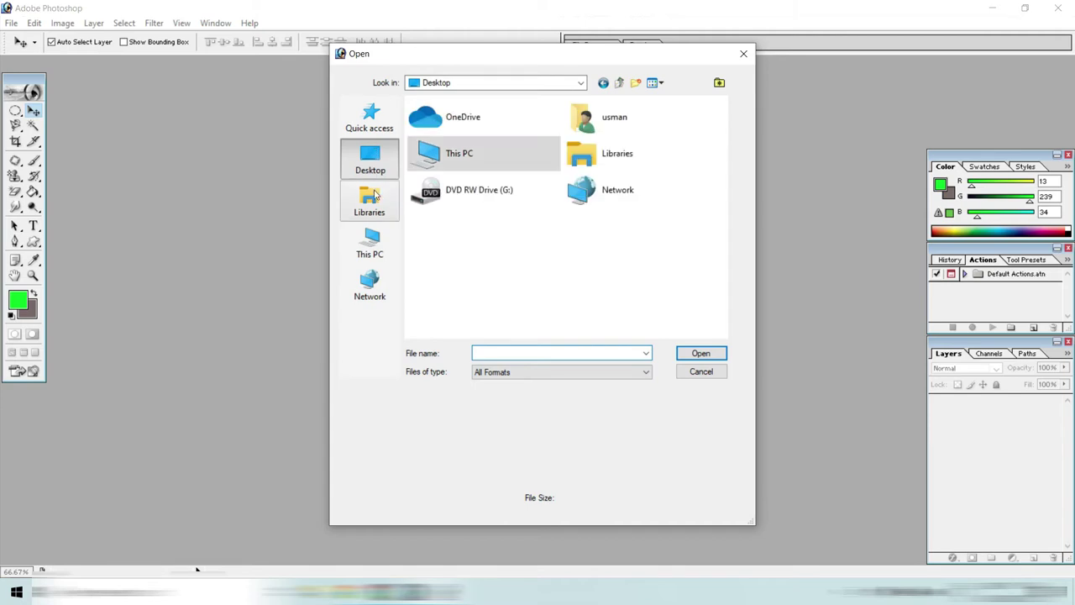
double_click(586, 122)
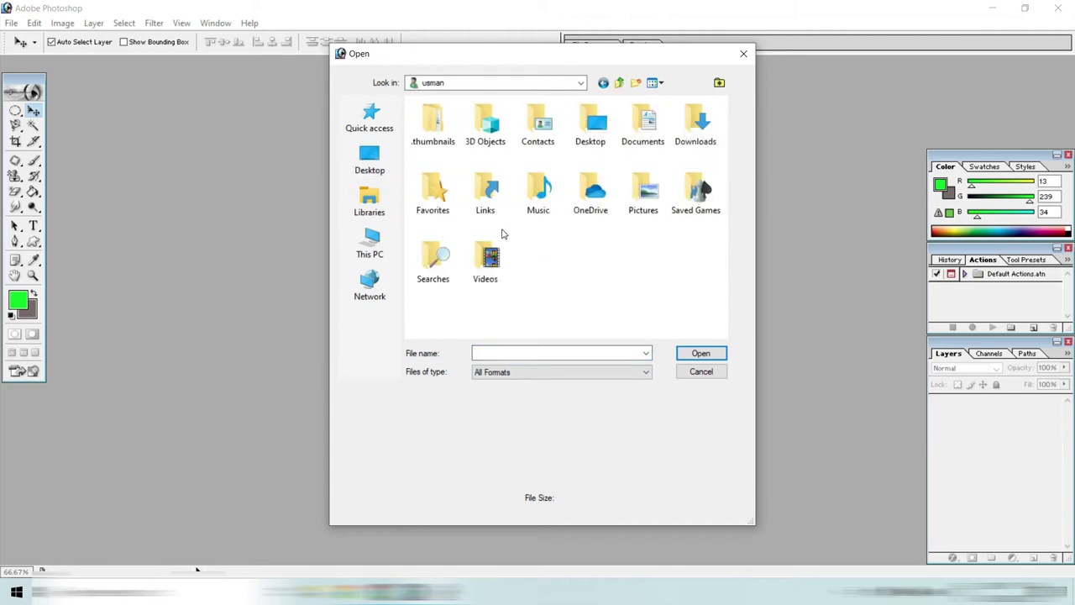
double_click(697, 137)
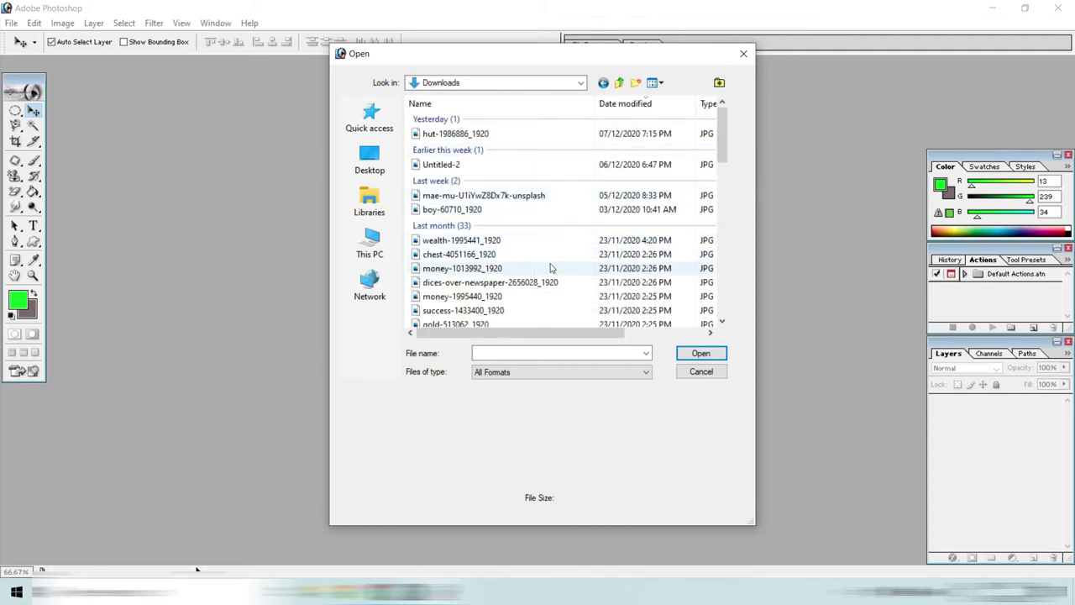
drag(716, 157, 732, 215)
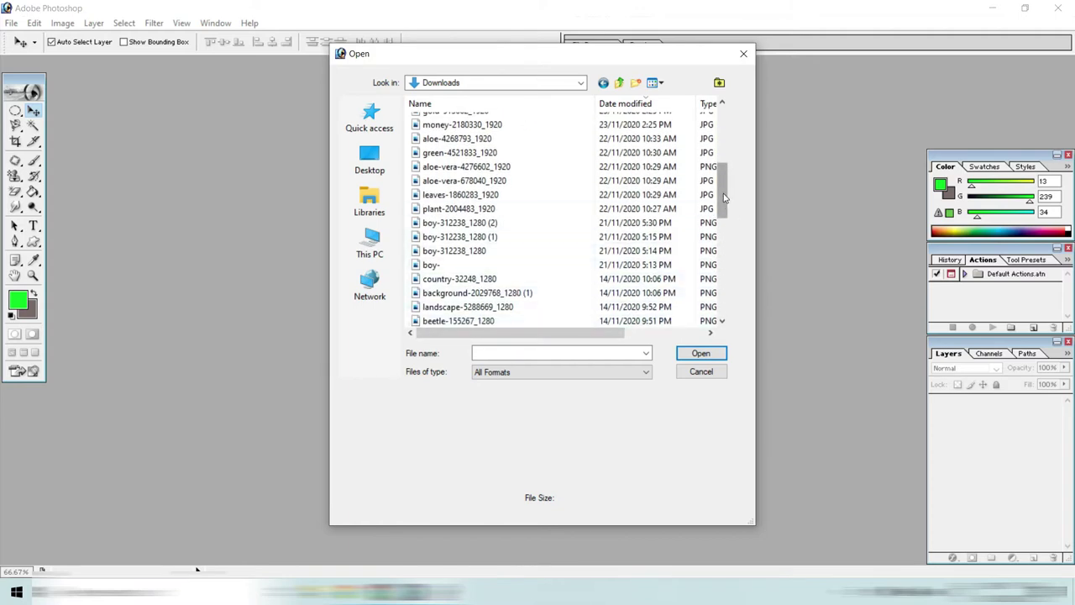
mouse_move(729, 200)
mouse_down()
mouse_move(724, 247)
mouse_move(720, 206)
mouse_up()
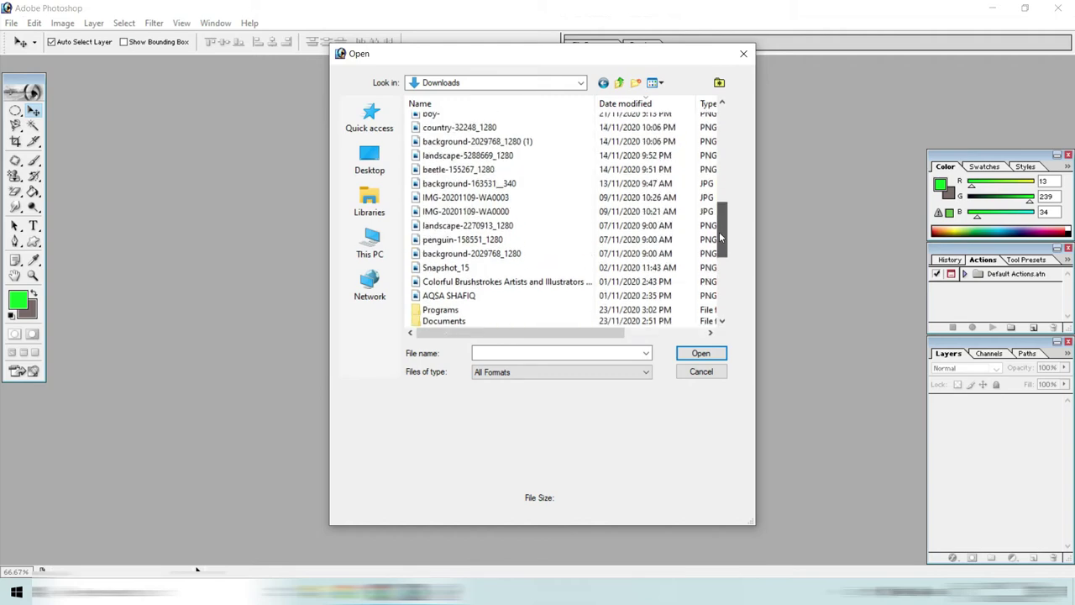
click(457, 250)
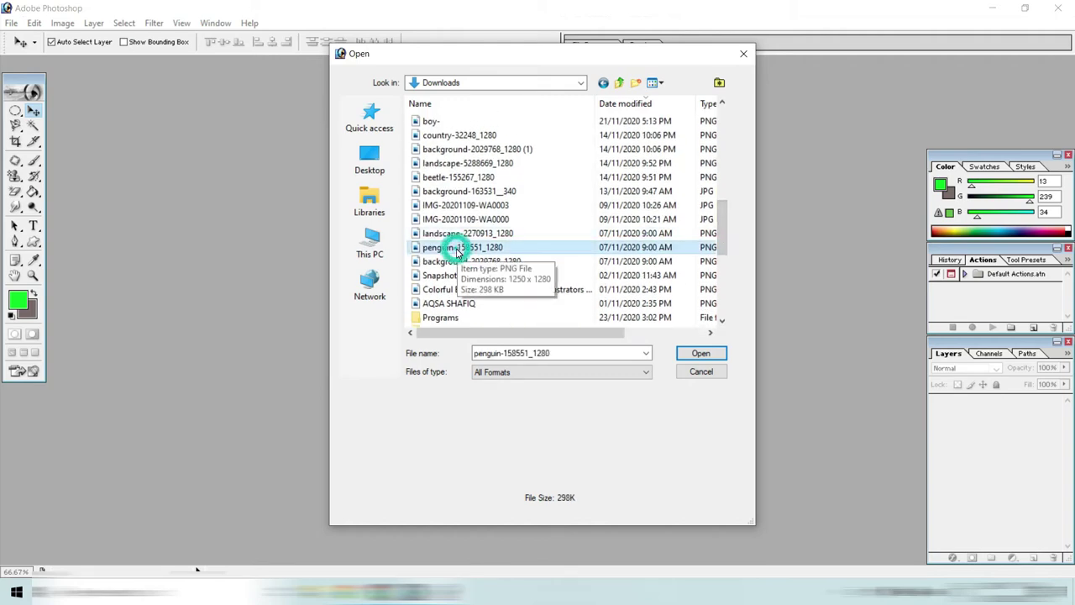
click(704, 352)
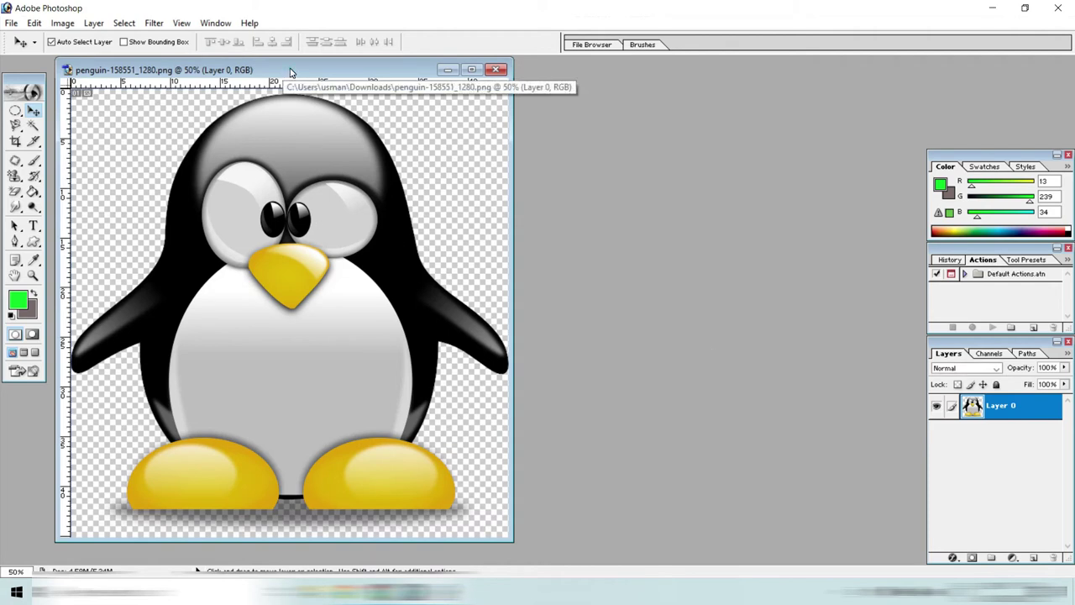
drag(283, 72, 454, 87)
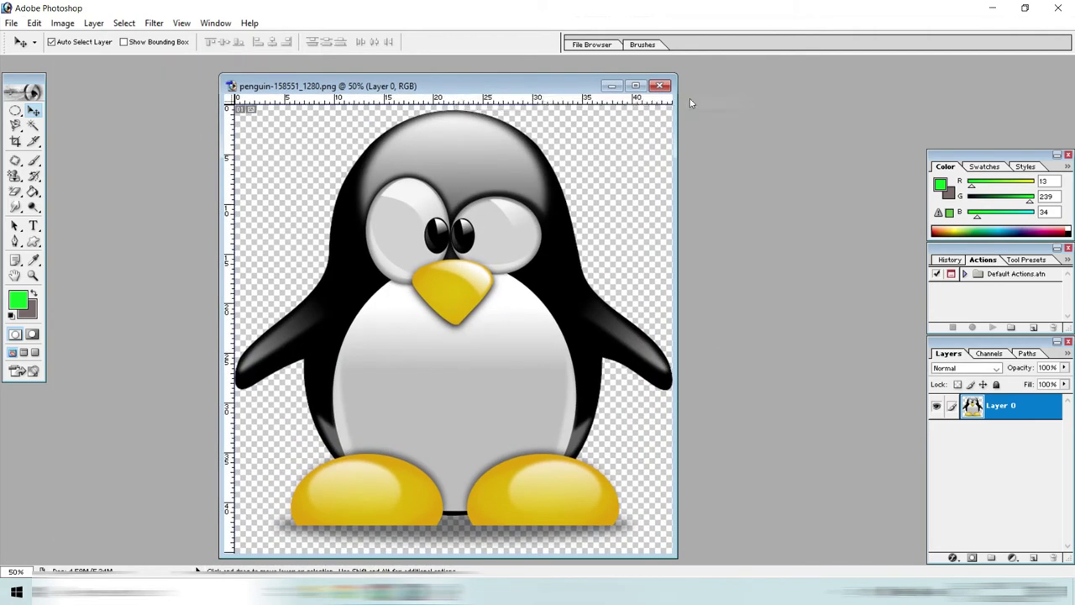
click(661, 85)
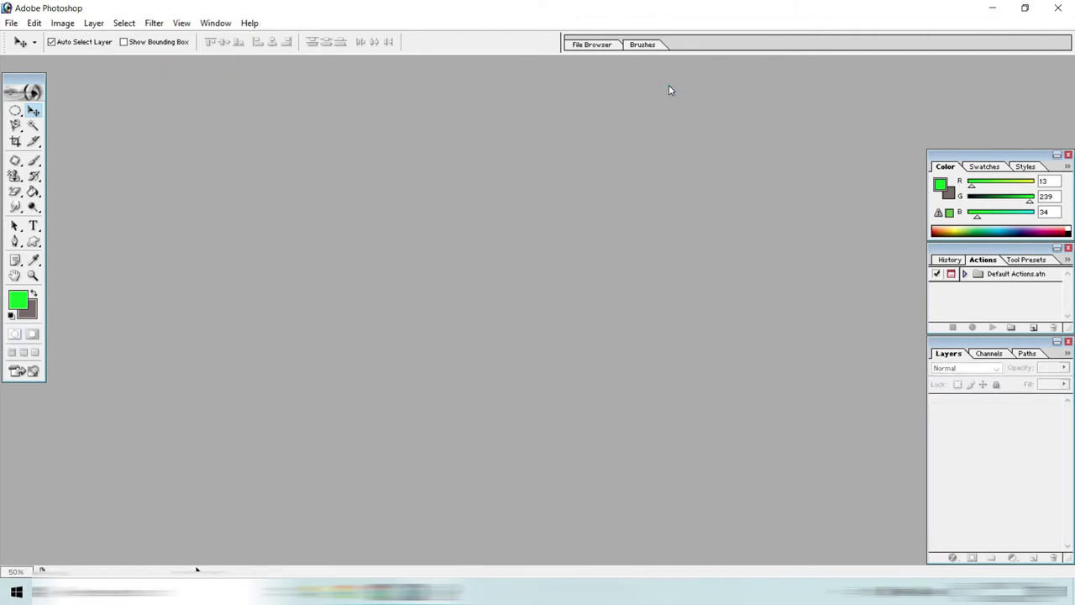
double_click(412, 305)
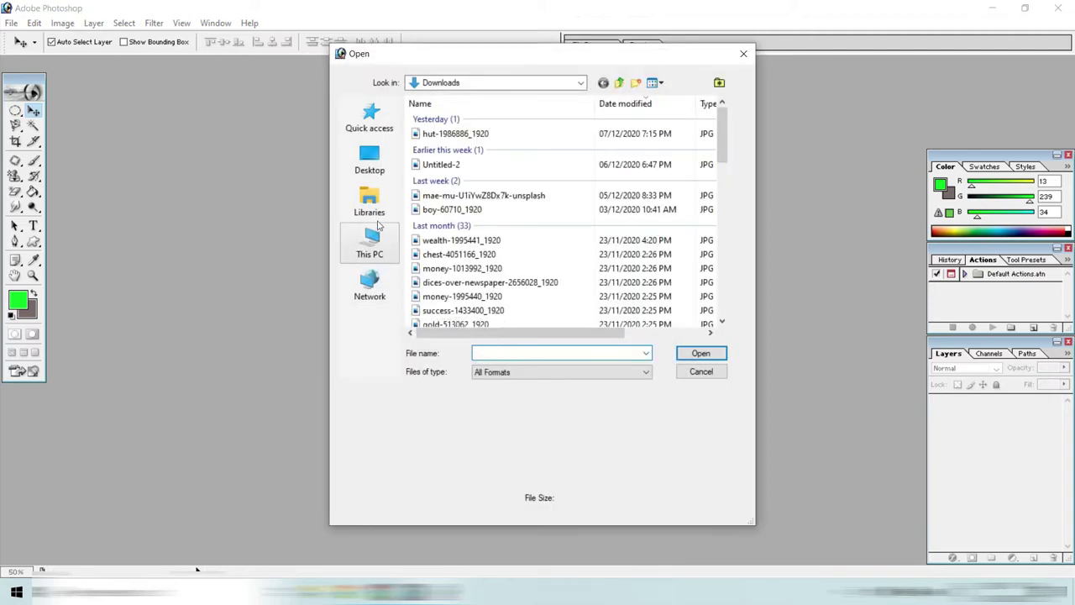
click(461, 210)
click(702, 353)
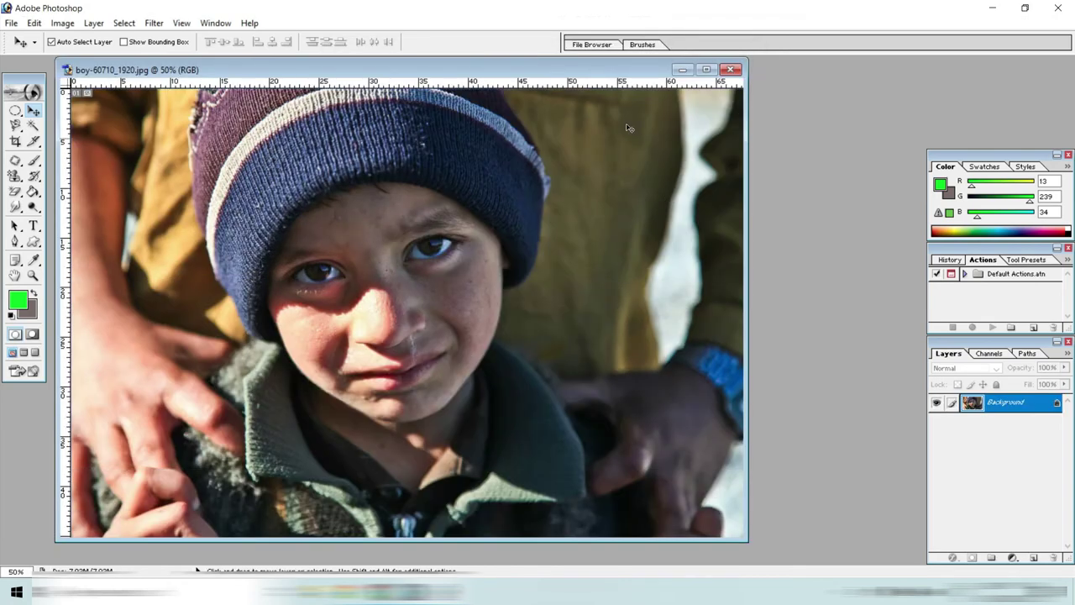
drag(605, 76, 654, 72)
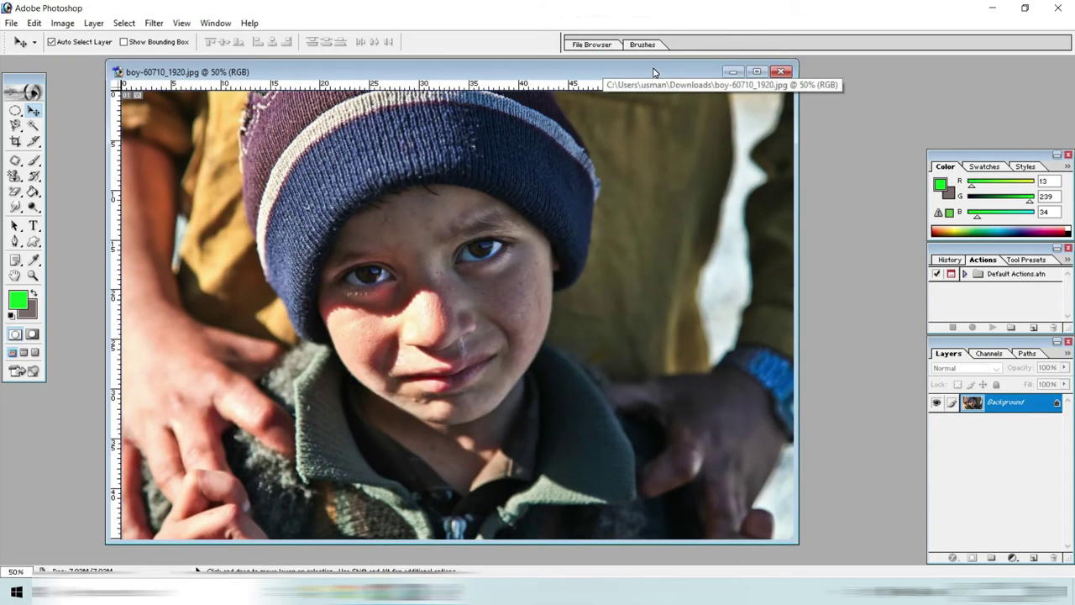
click(783, 73)
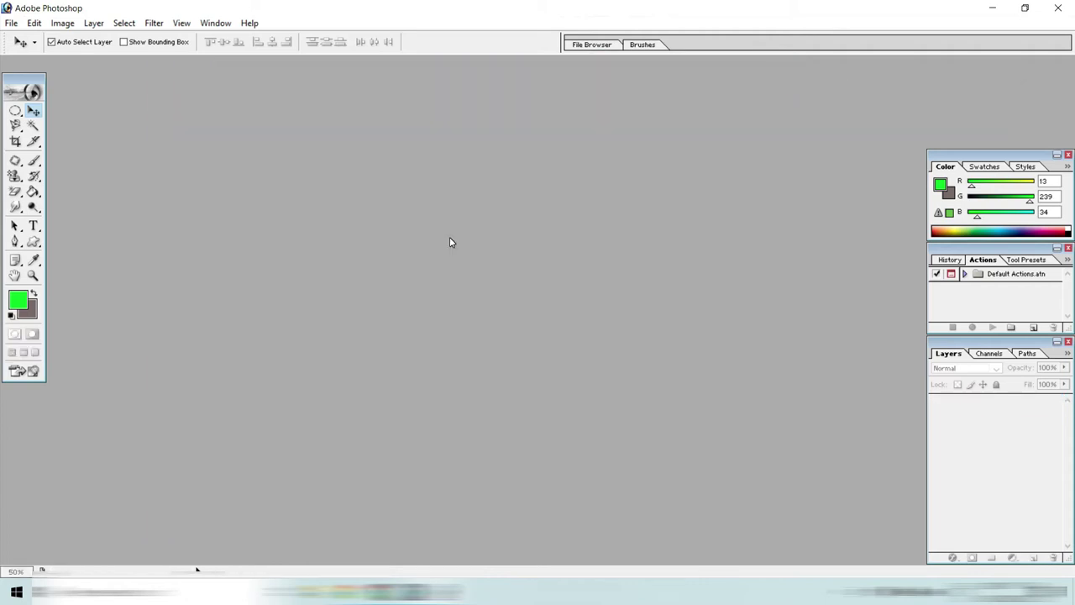
key(ctrl+n)
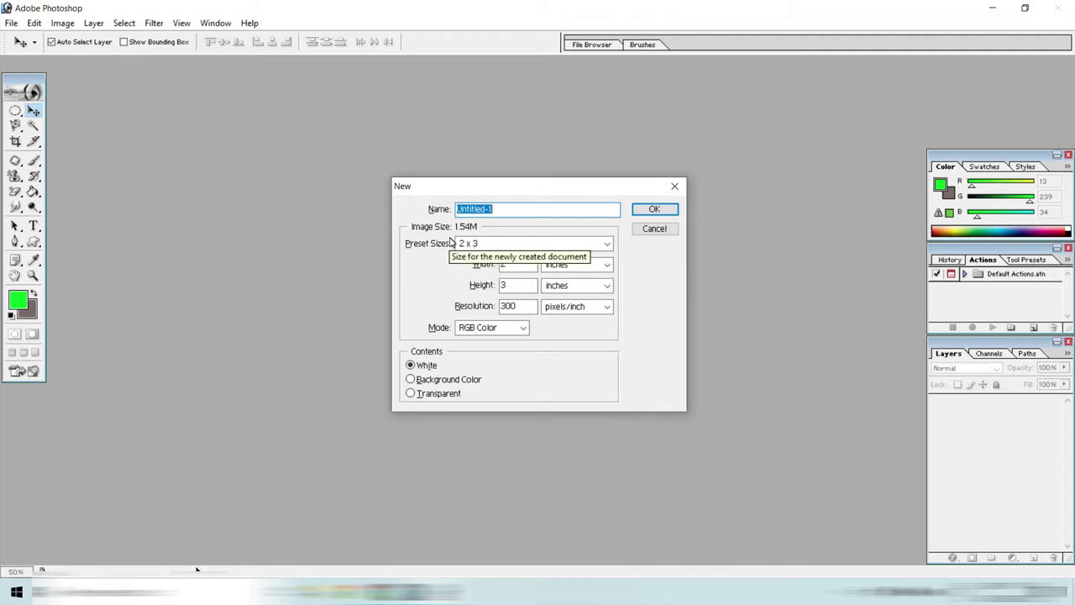
click(655, 228)
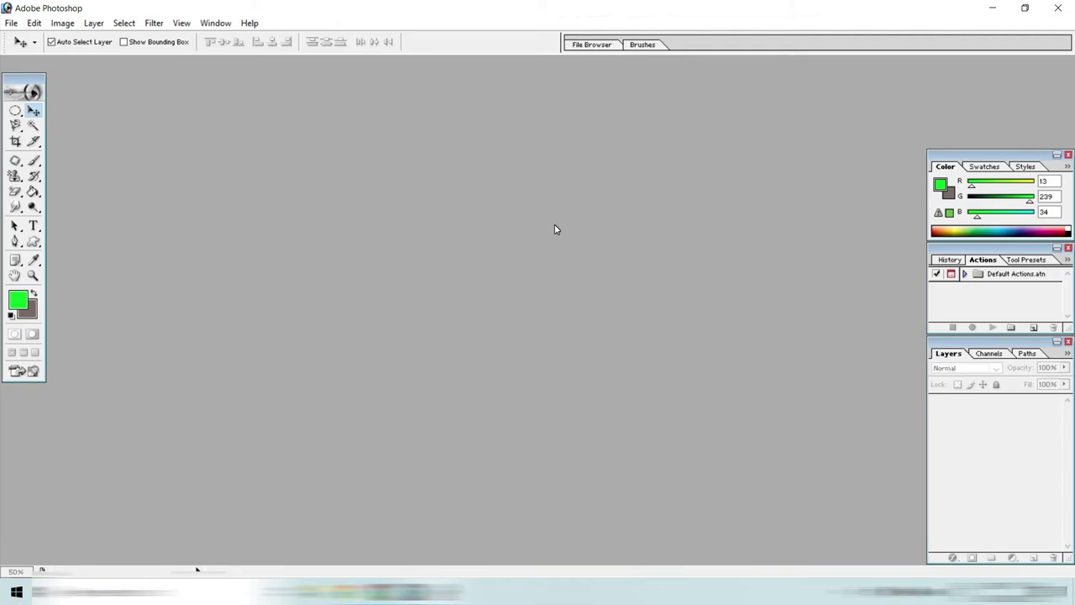
key(ctrl+n)
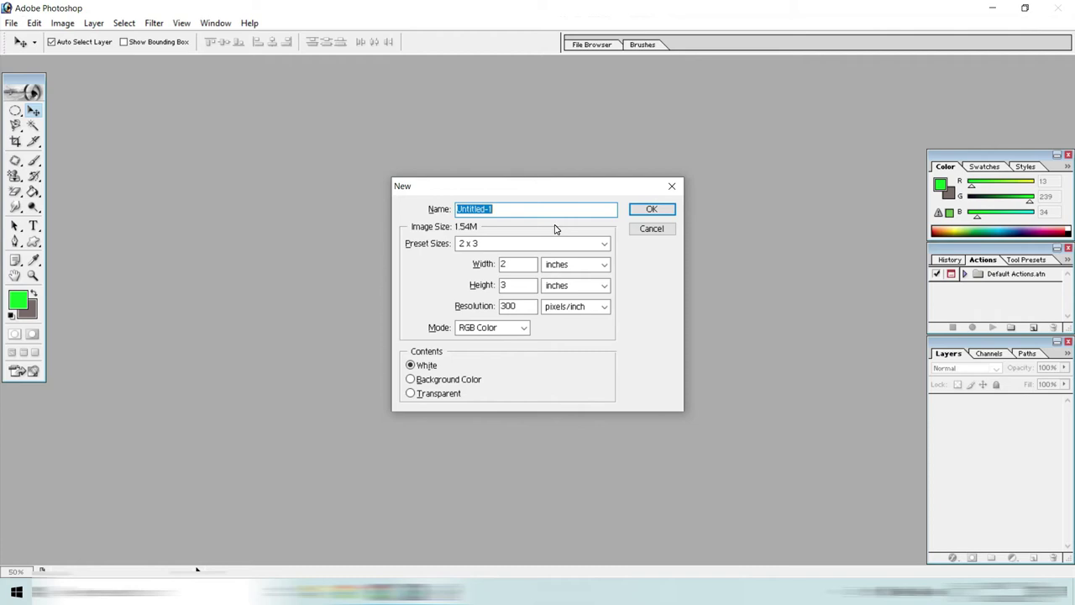
click(651, 229)
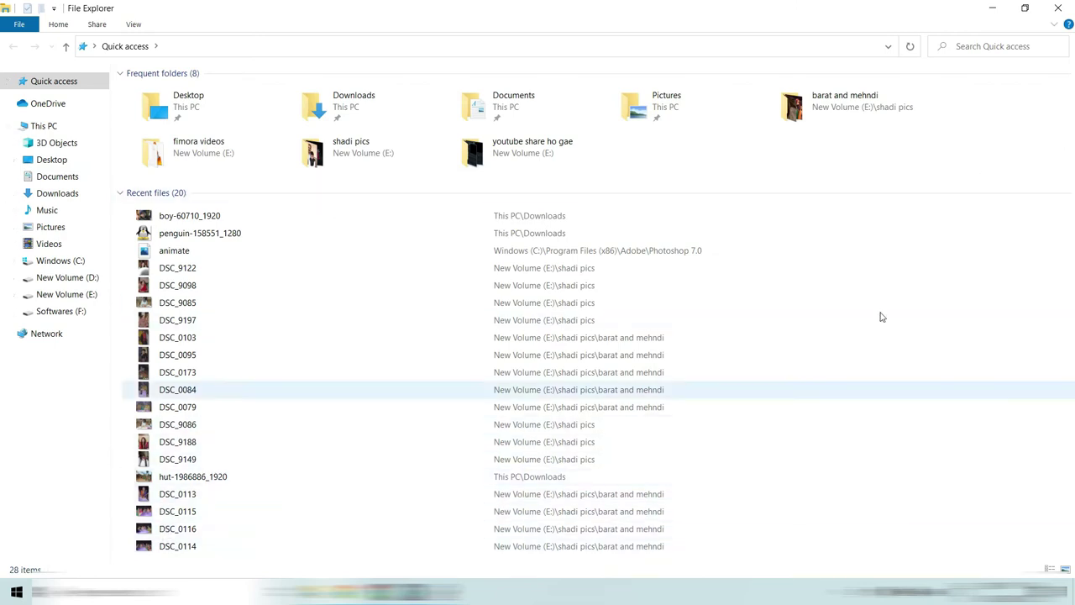
Open Downloads and scroll down to last month's image thumbnails.
double_click(364, 113)
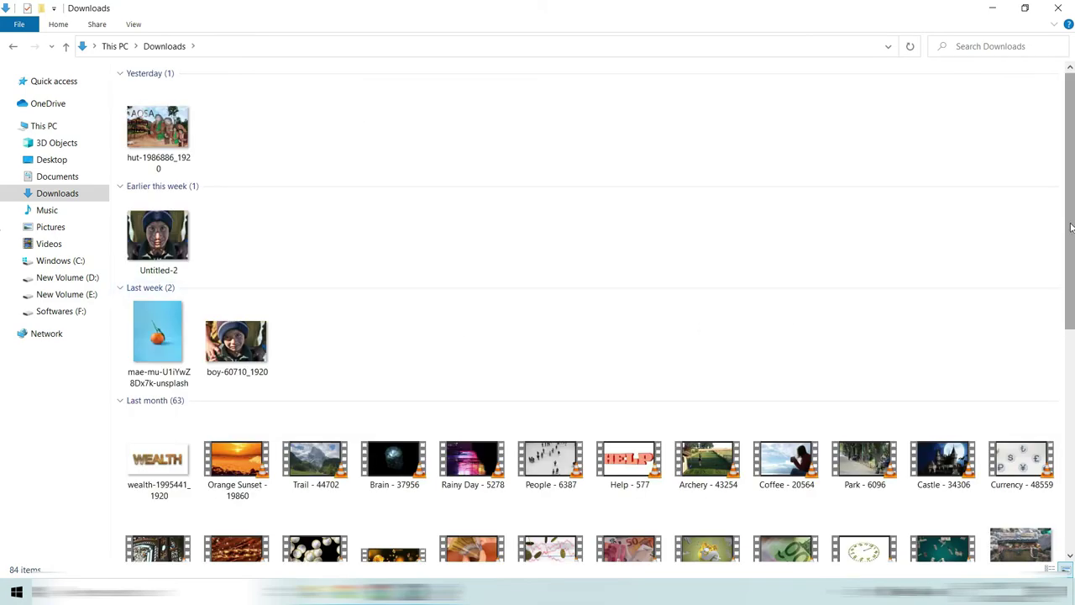
scroll(1070, 225, down, 1)
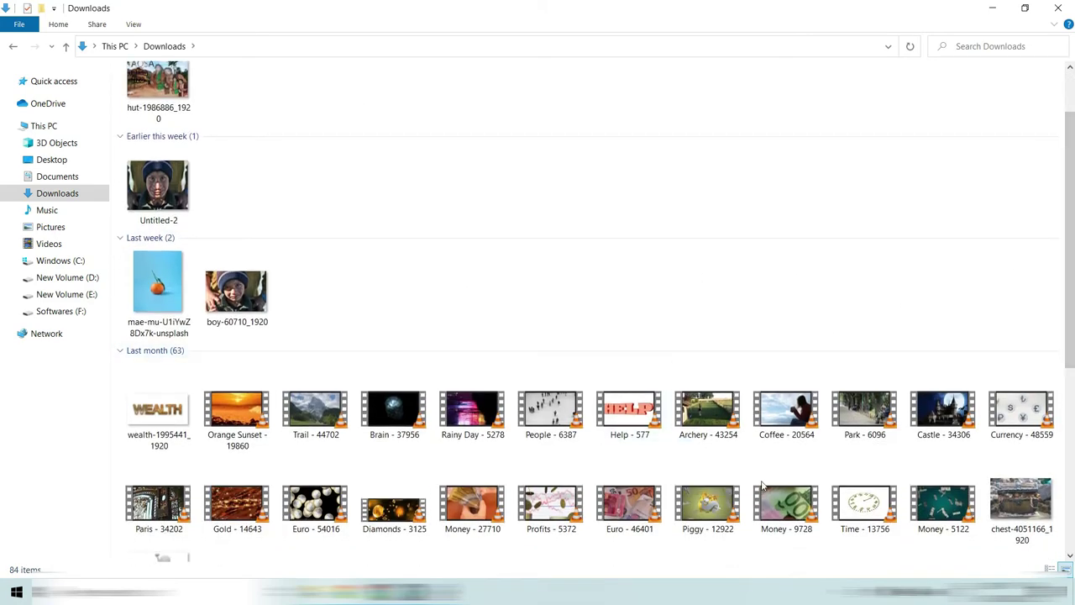
scroll(267, 351, down, 5)
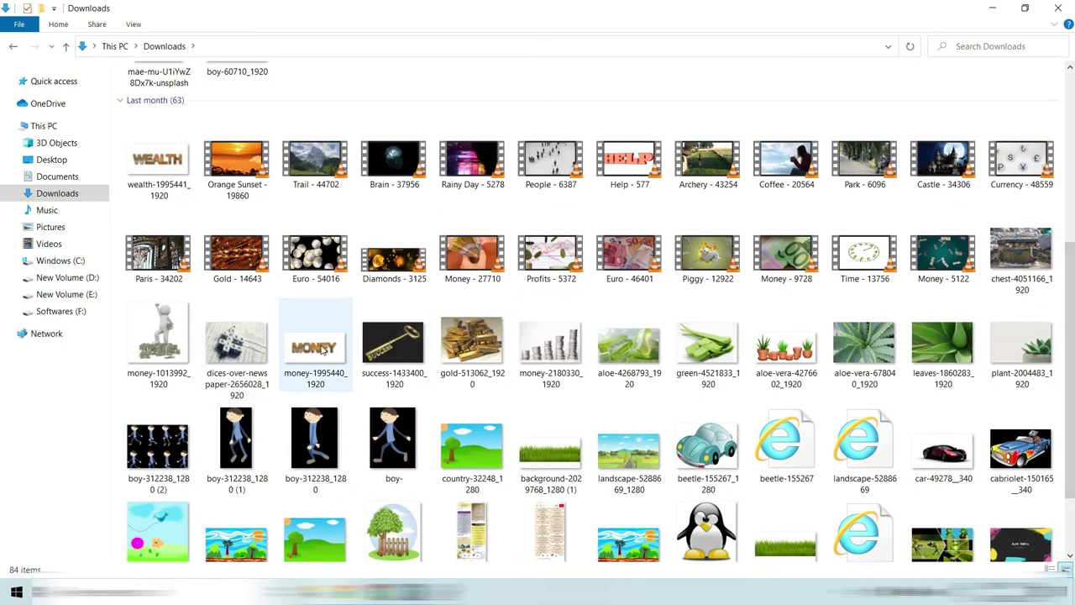
Drag dices-over-newspaper-2656028_1920.jpg from Downloads into Photoshop to open it.
mouse_move(232, 341)
mouse_down()
mouse_move(332, 430)
mouse_move(470, 579)
mouse_move(439, 346)
mouse_up()
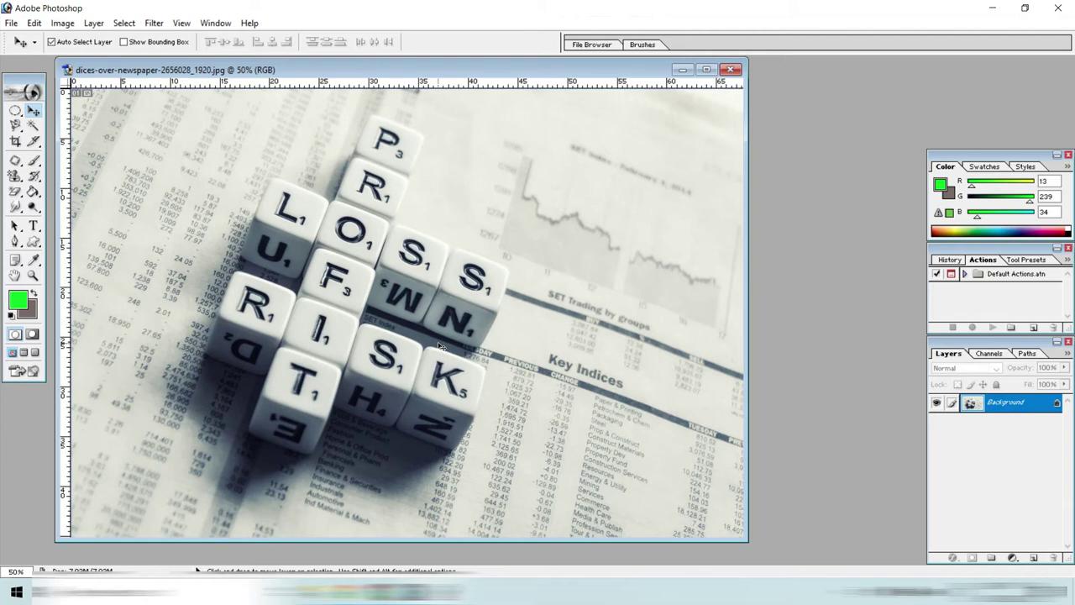
right_click(374, 72)
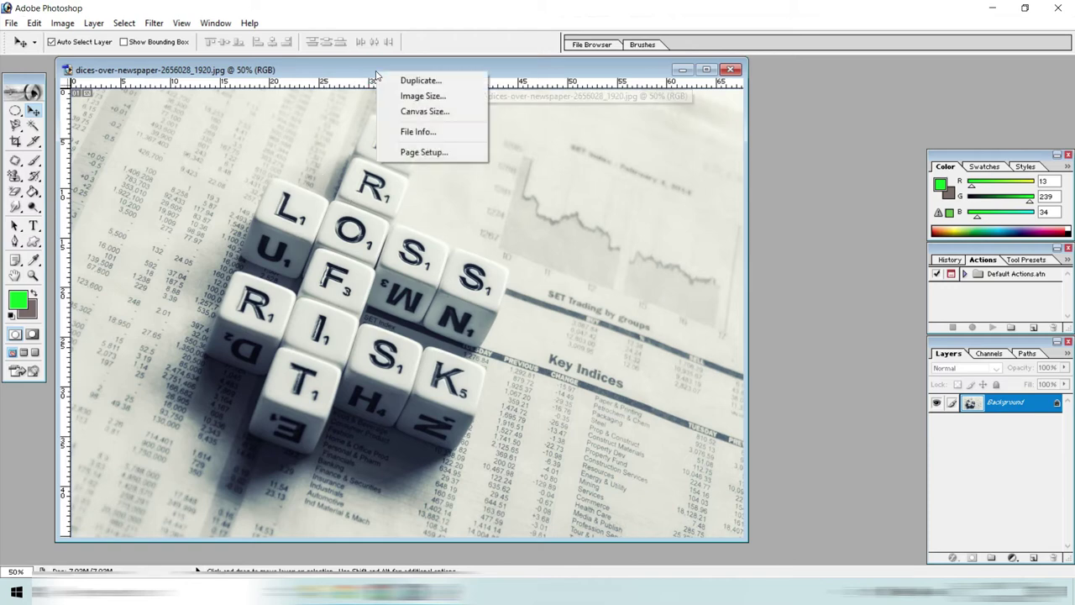
click(363, 70)
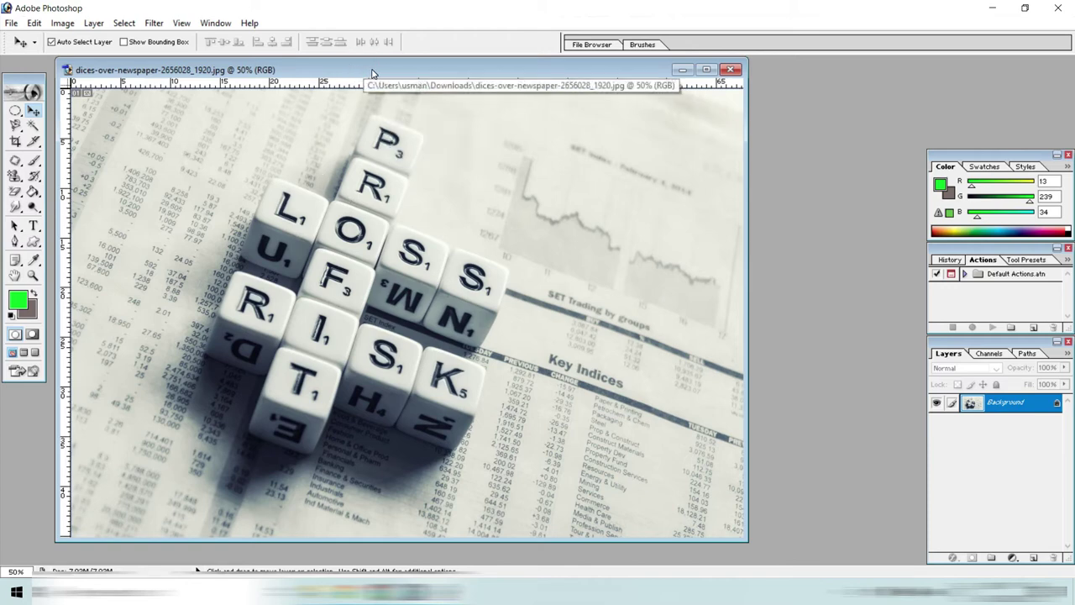
right_click(373, 72)
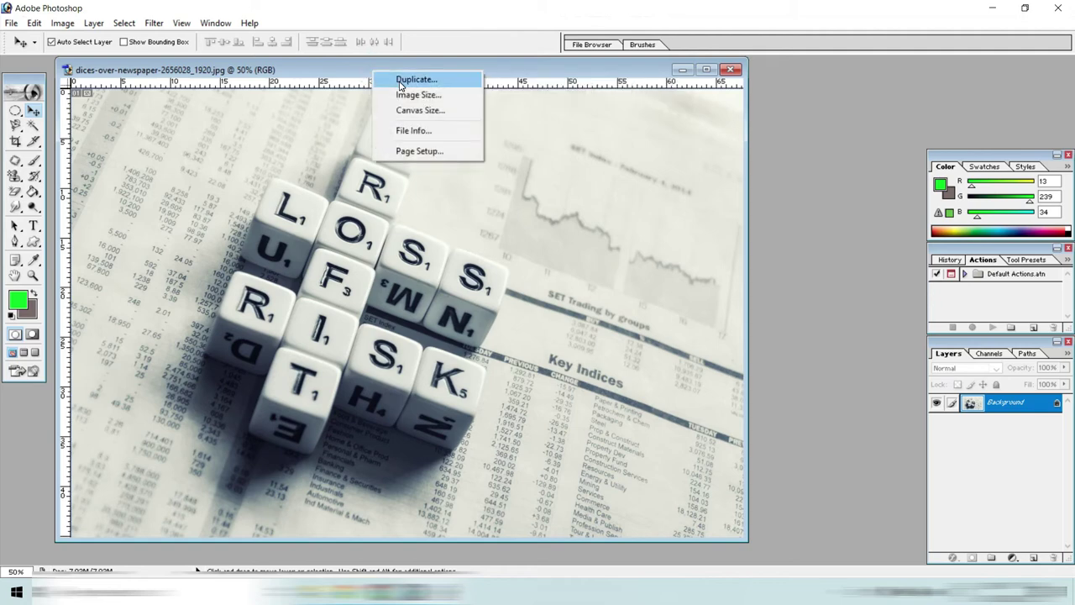
click(400, 80)
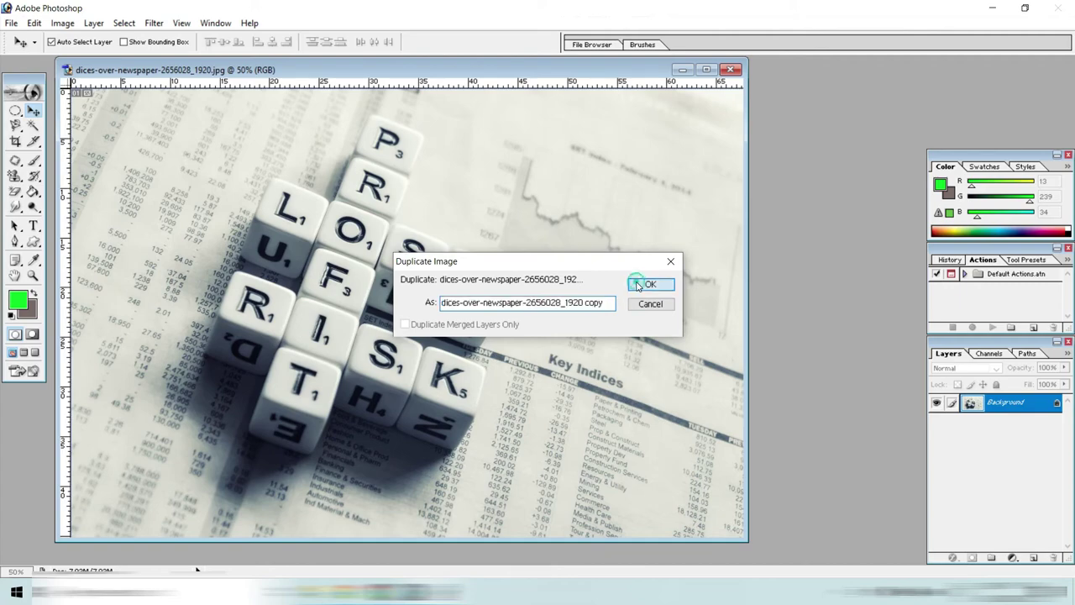
click(638, 285)
drag(436, 81, 433, 110)
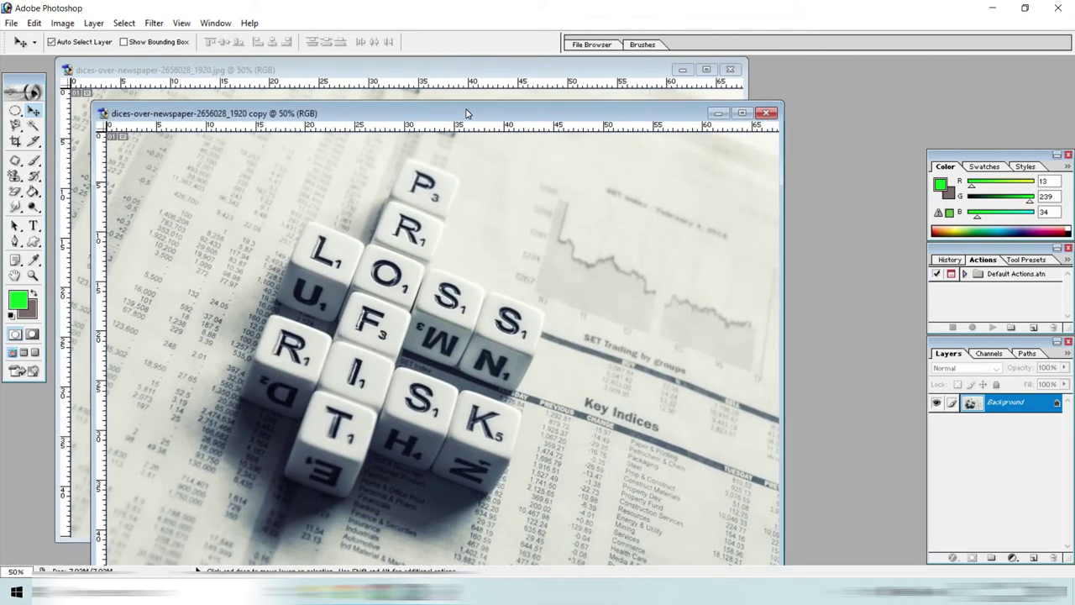
click(766, 114)
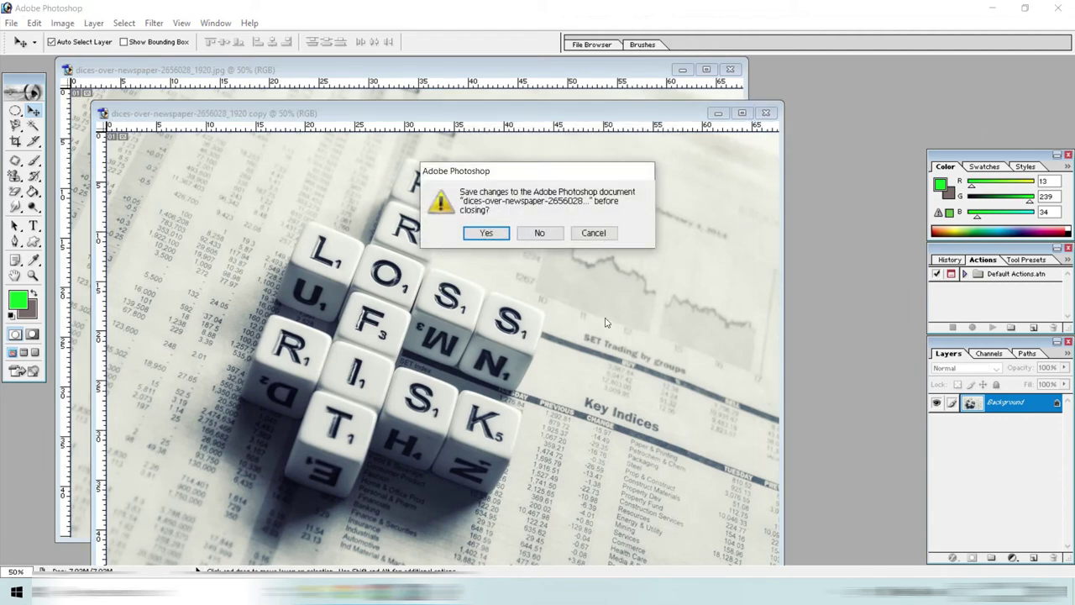
click(539, 233)
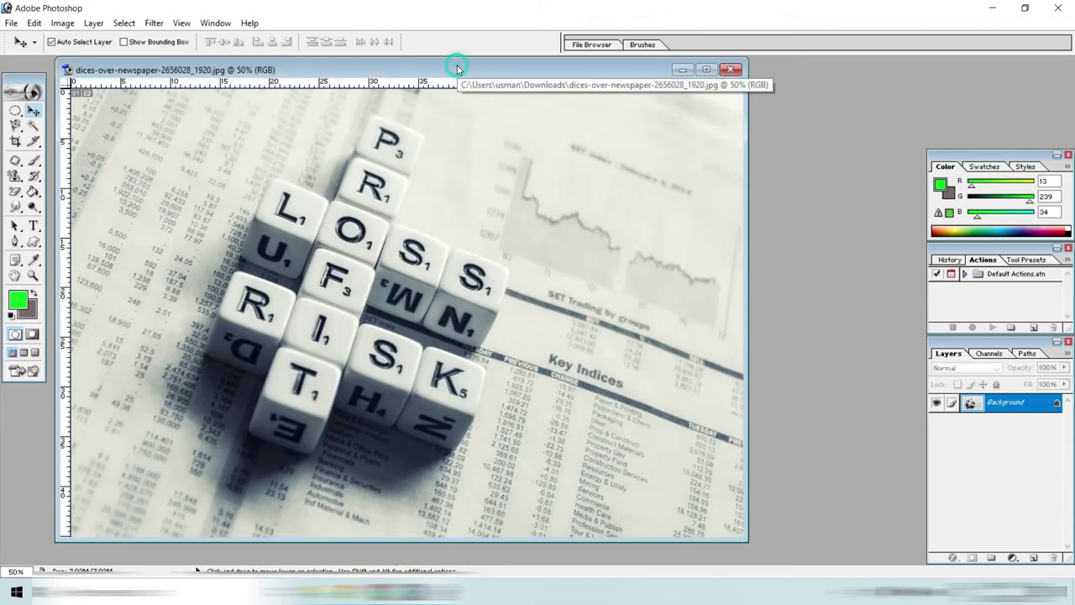
Resize the dice image from 1920 to 980 pixels wide (980 × 653) in Image Size.
right_click(458, 71)
click(501, 95)
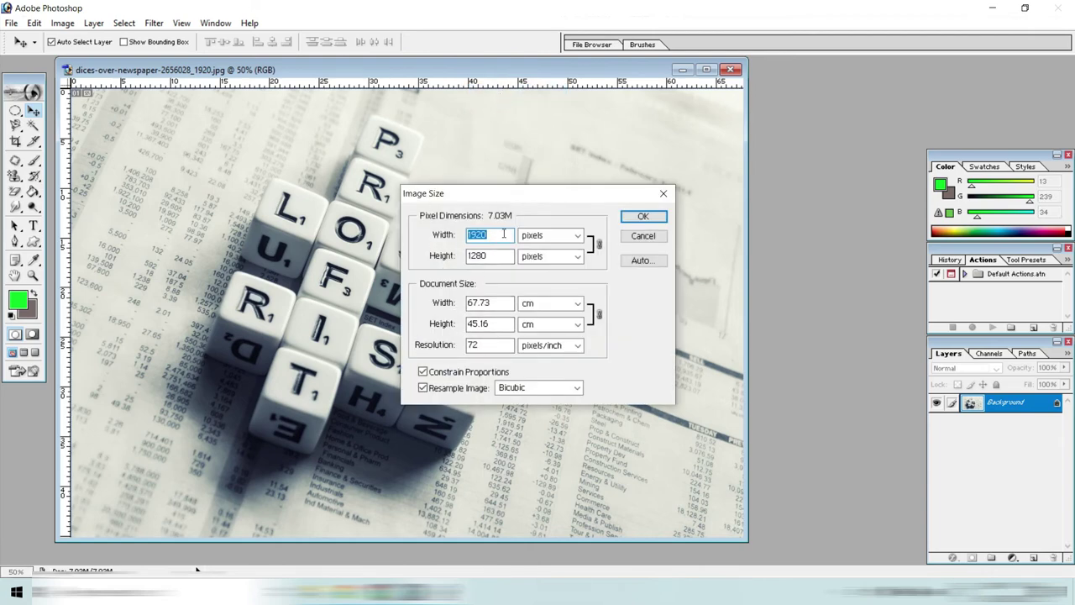
click(503, 234)
double_click(504, 234)
key(BackSpace)
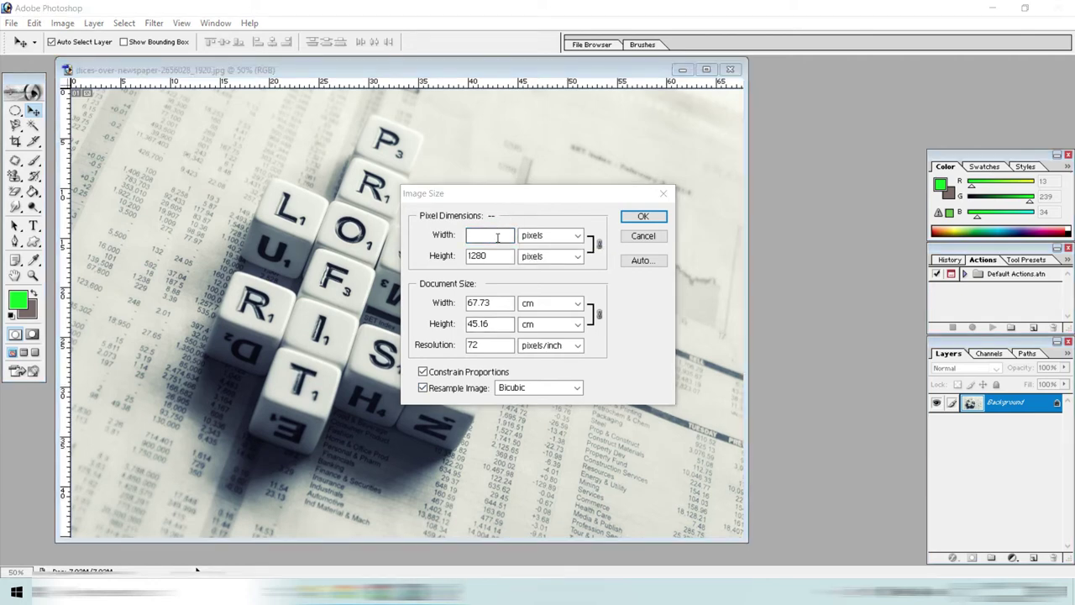
text(98)
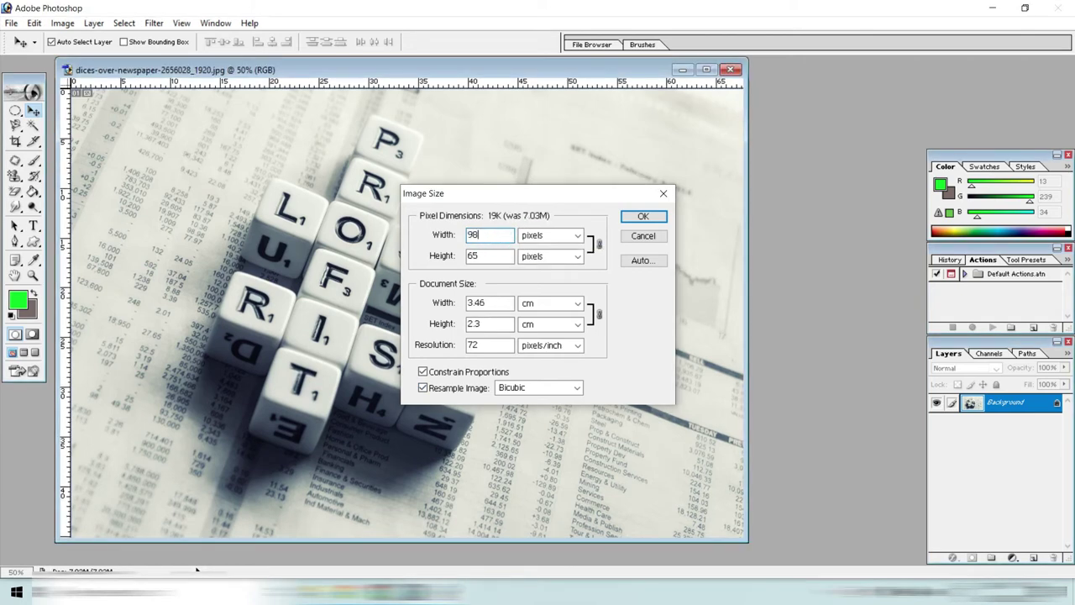
text(0)
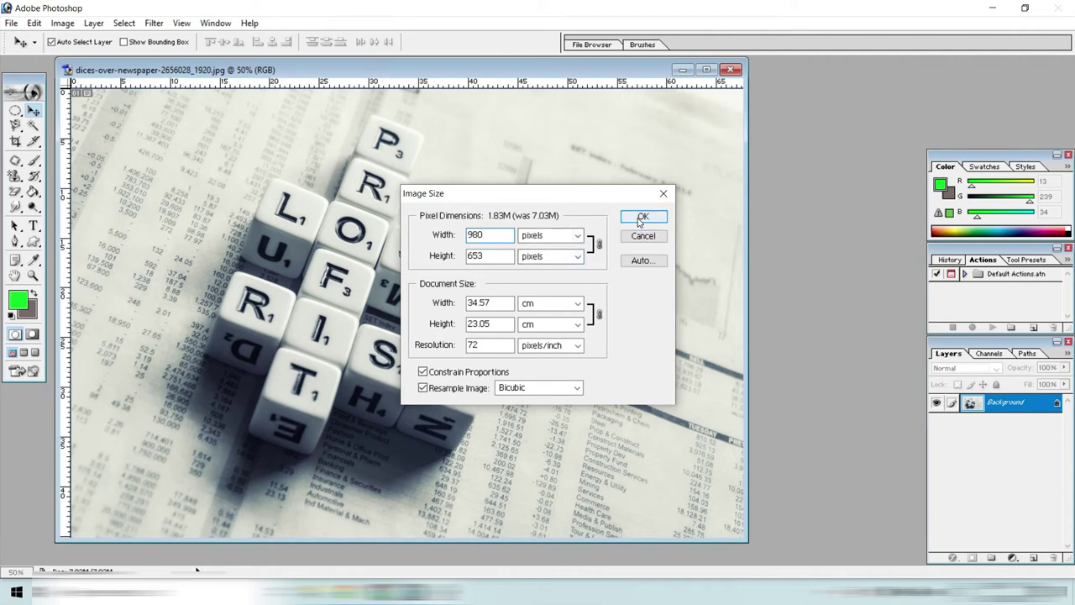
click(640, 220)
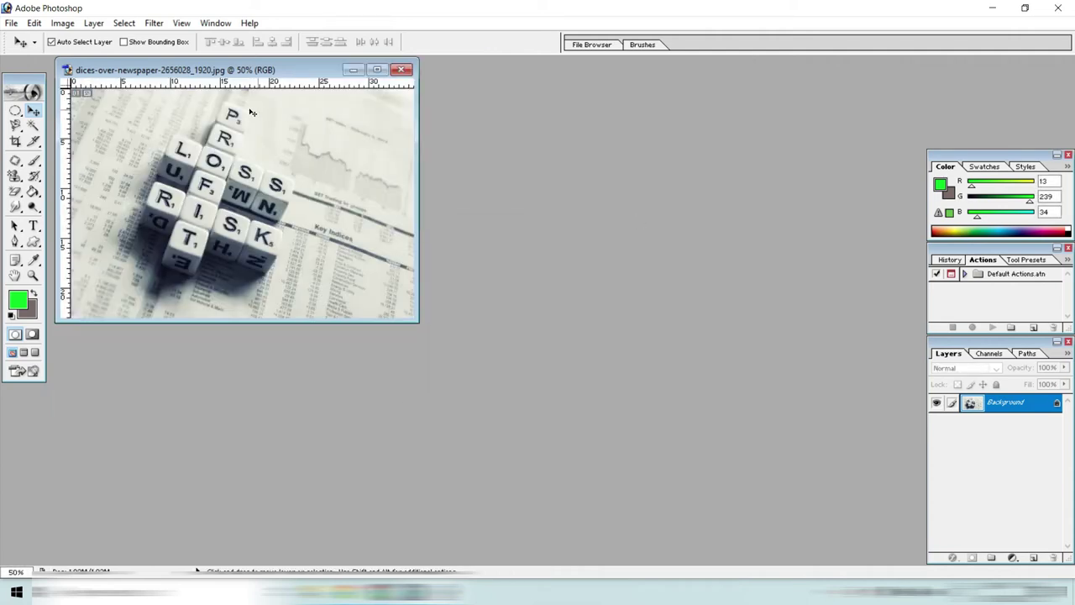
Turn off Constrain Proportions in Image Size.
right_click(266, 73)
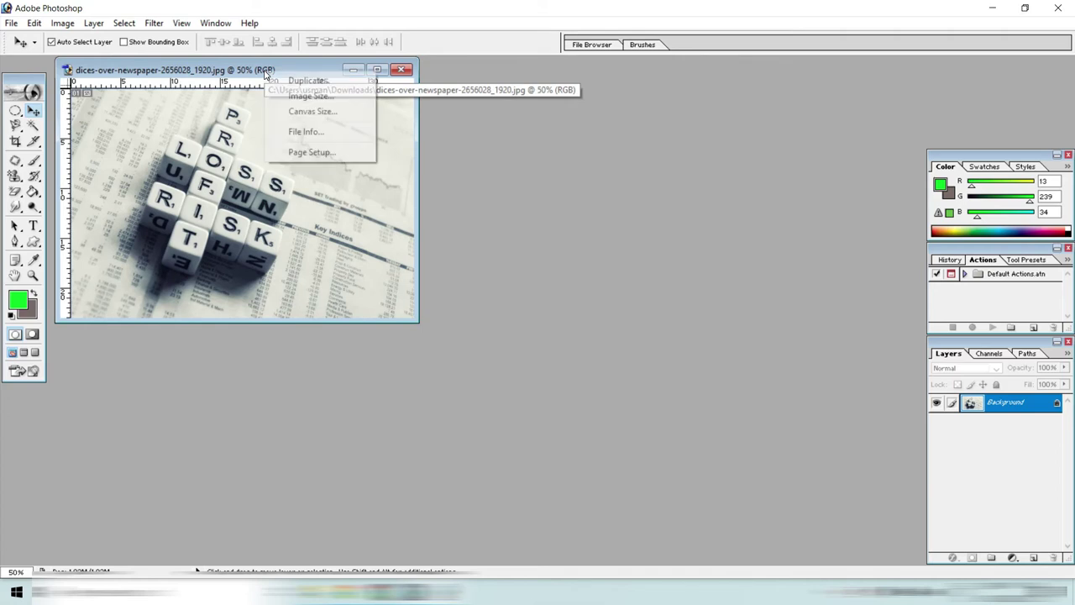
click(299, 99)
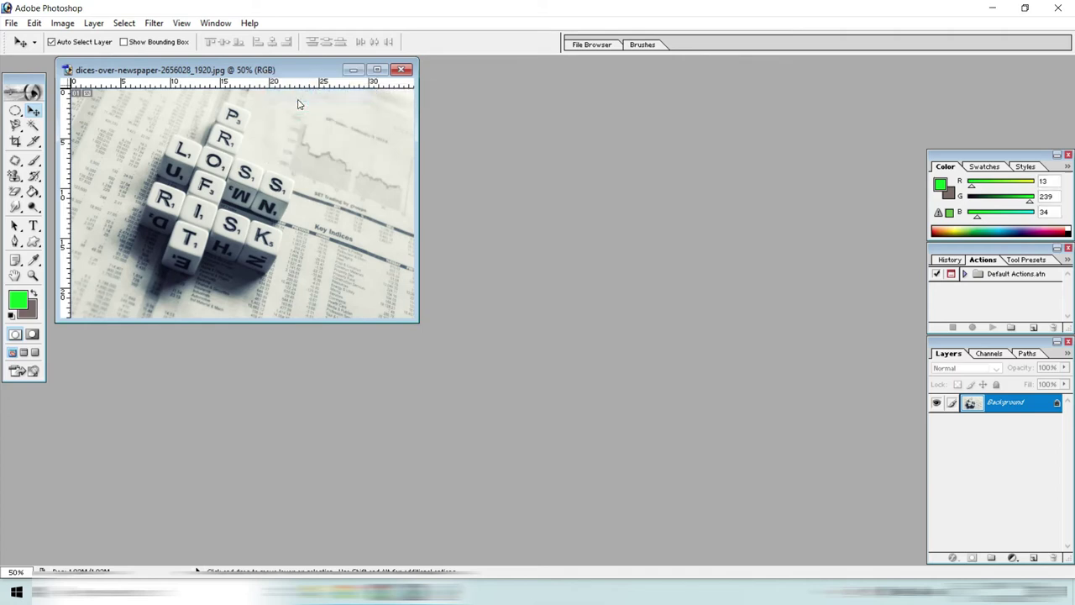
click(422, 371)
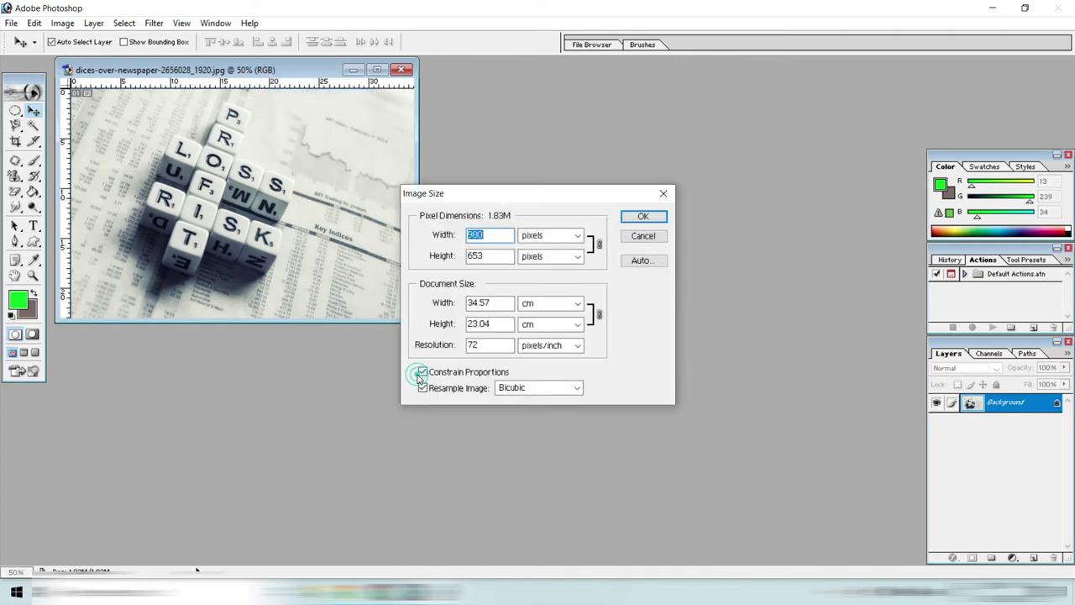
click(423, 372)
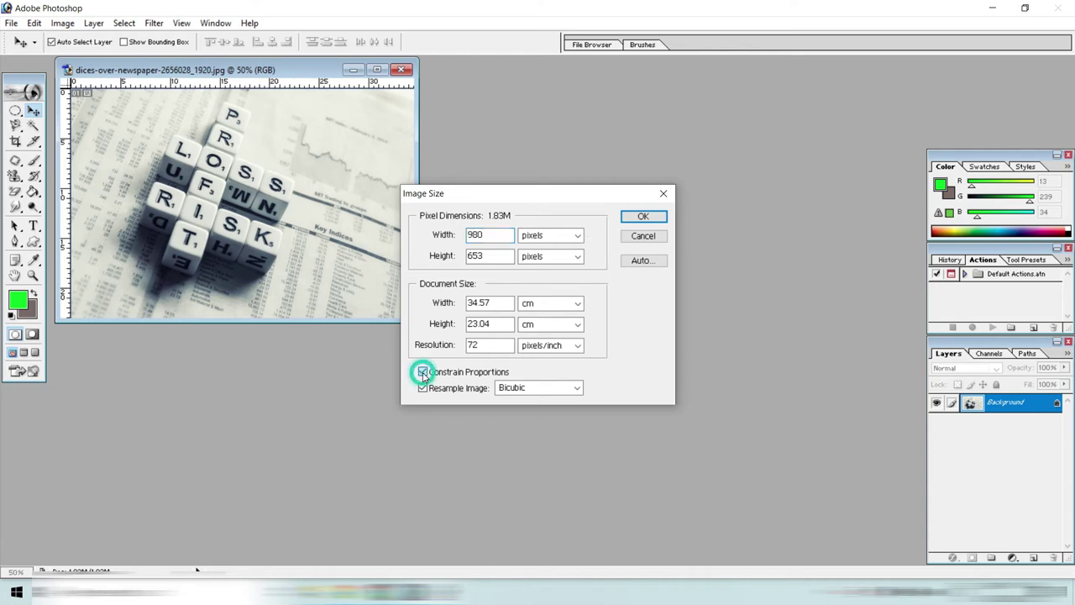
click(643, 216)
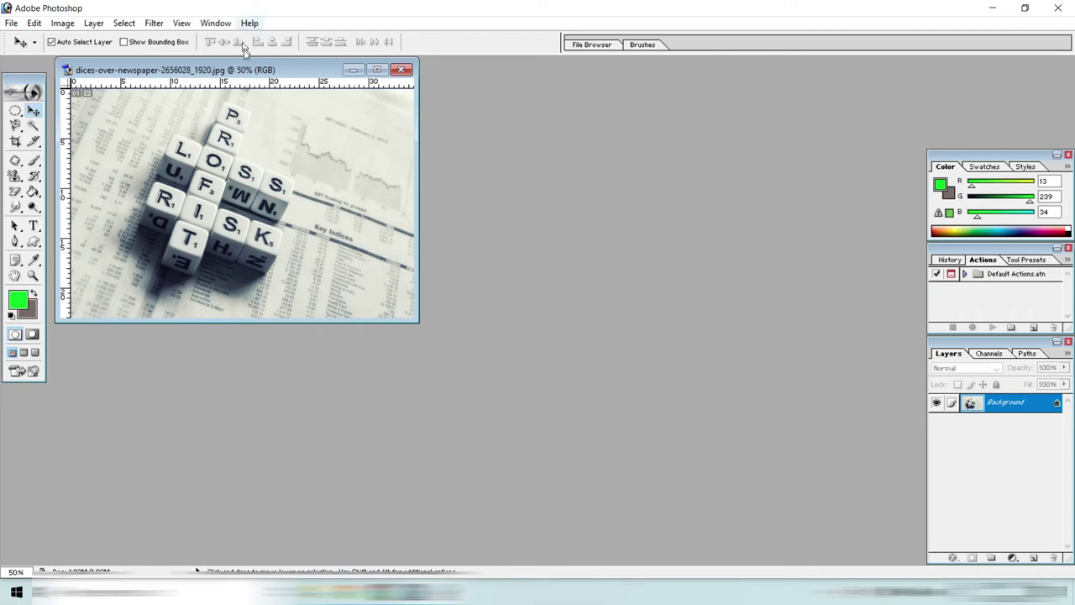
Set the image width to 780 pixels, keeping height 653 unconstrained.
right_click(254, 75)
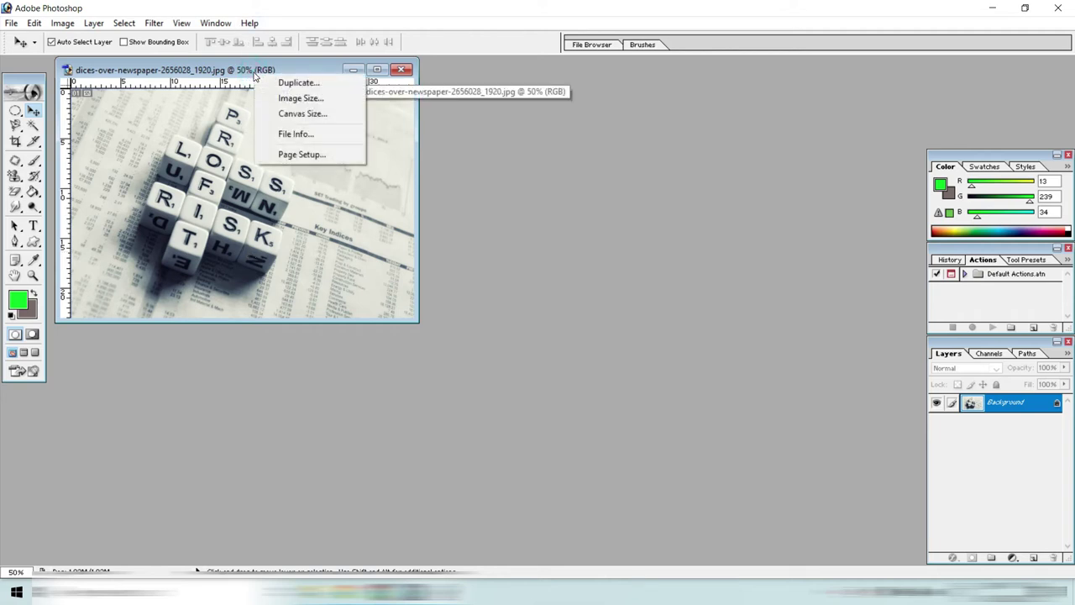
click(301, 98)
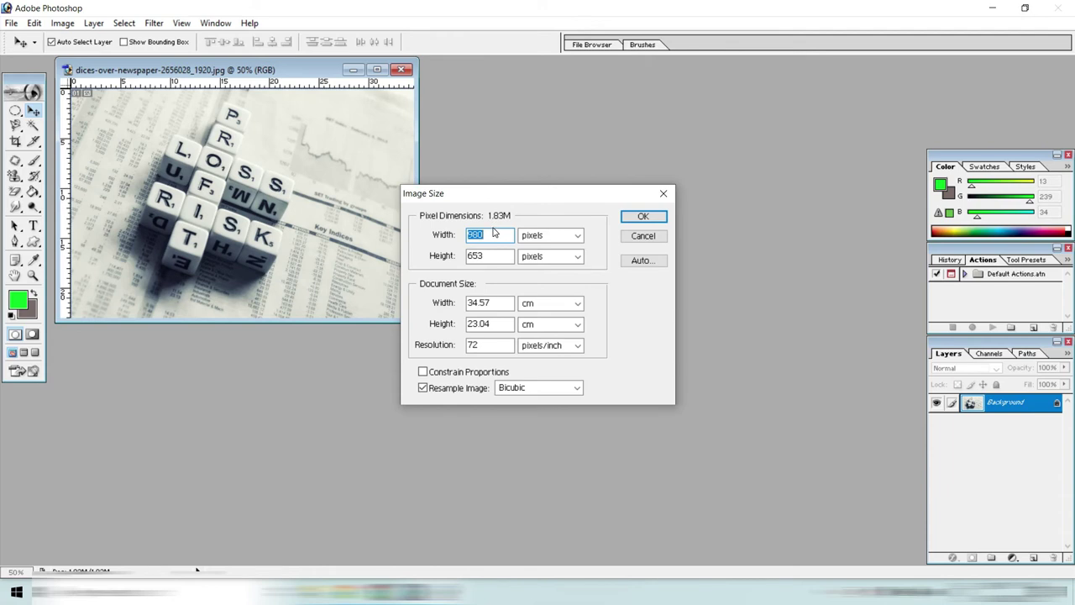
key(BackSpace)
text(780)
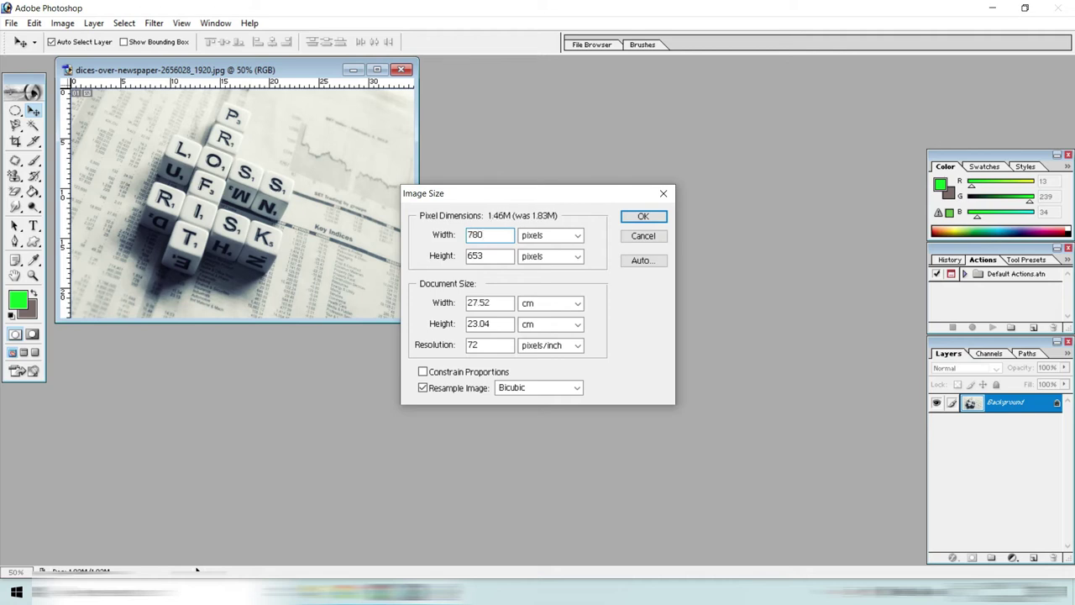
click(642, 218)
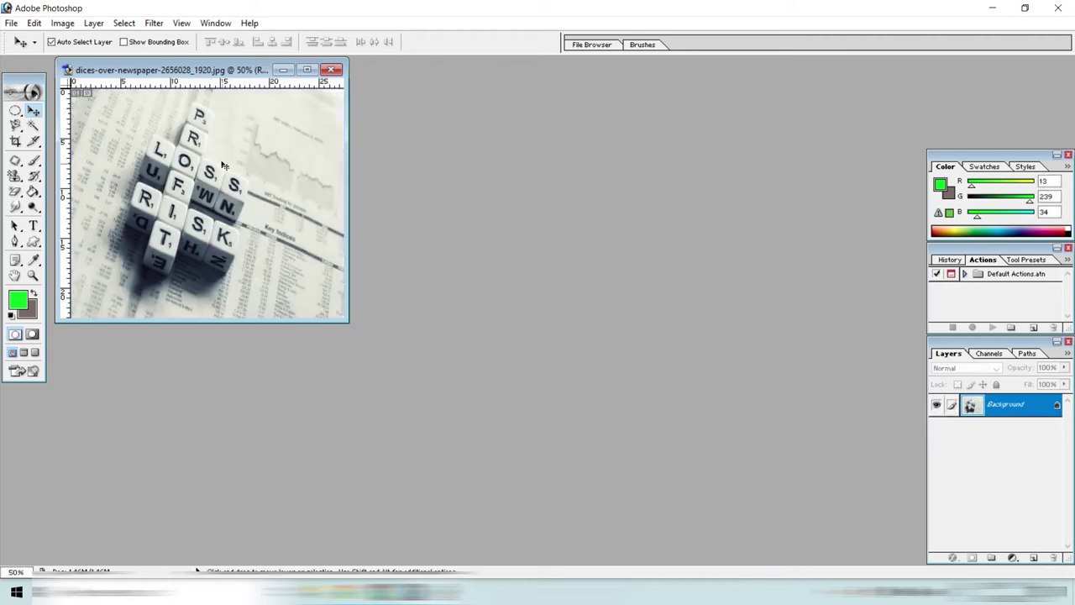
Turn Constrain Proportions back on in Image Size.
right_click(166, 72)
click(212, 95)
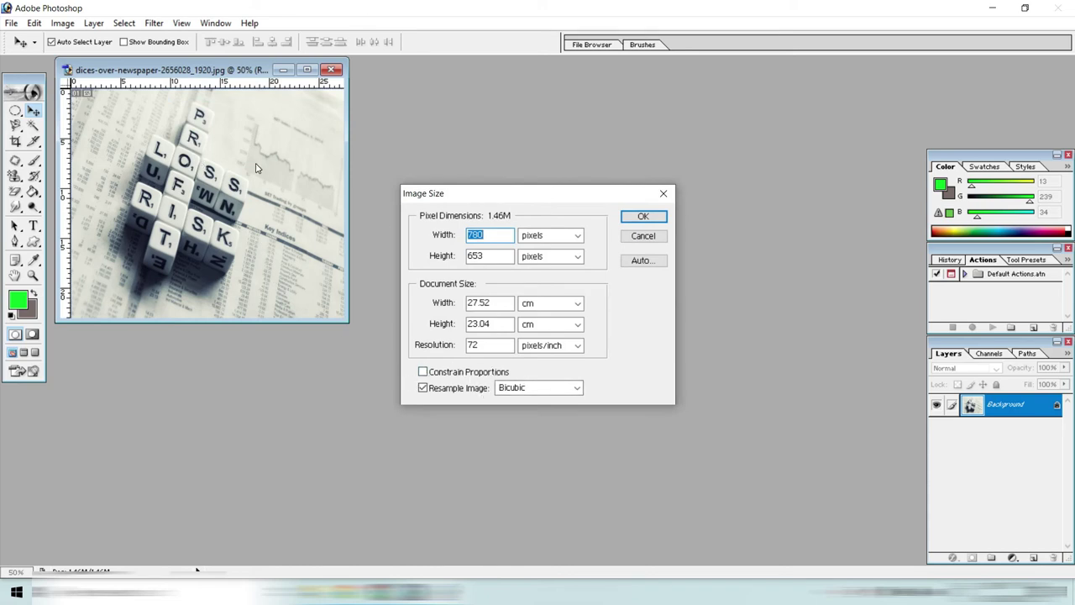
click(423, 372)
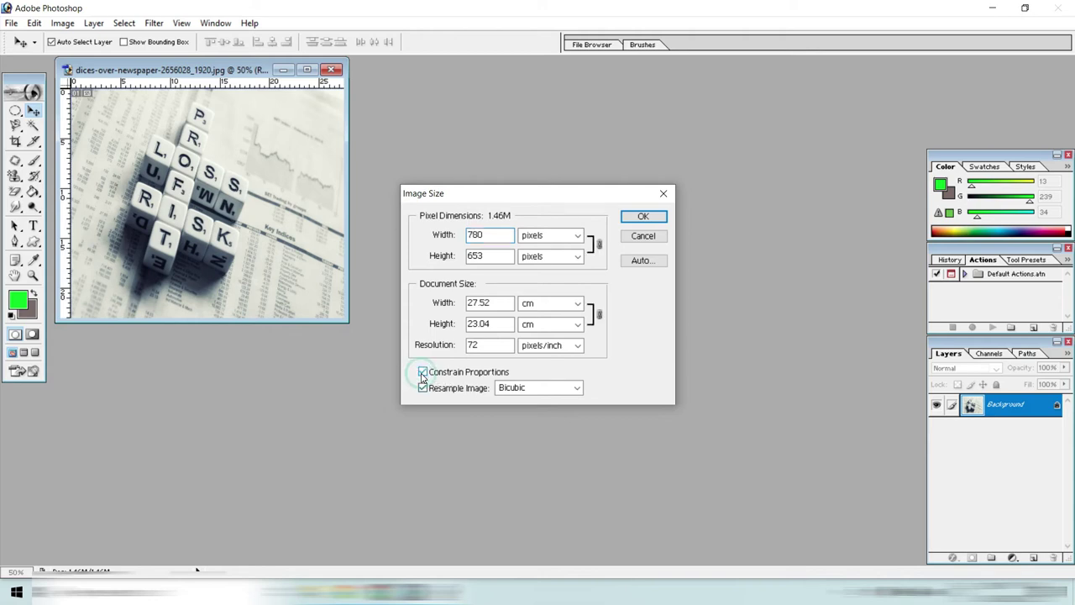
click(647, 216)
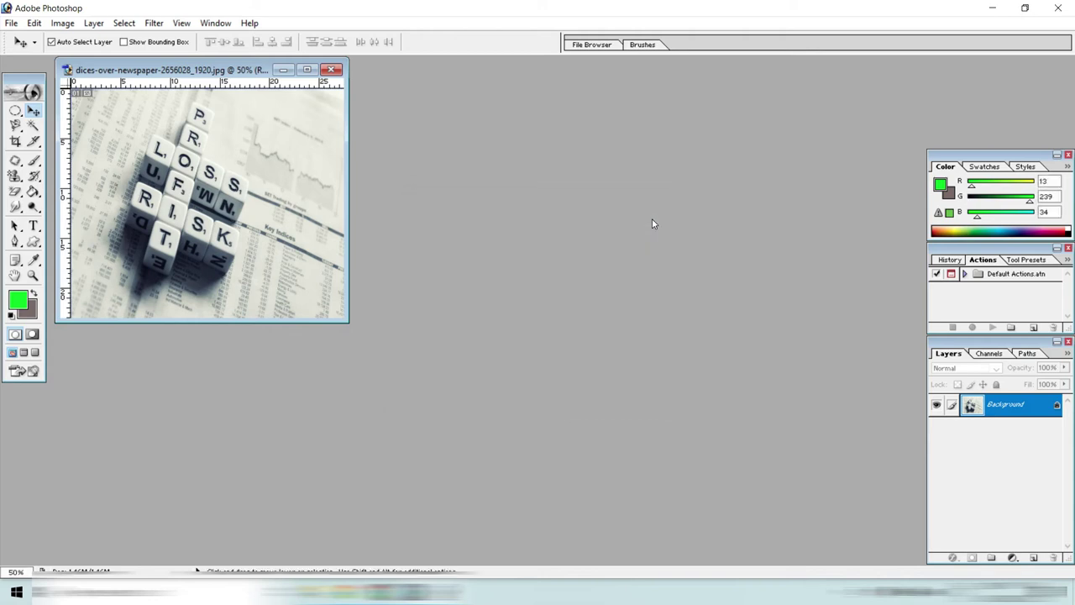
Resize the dice image to 2200 pixels wide, then close it without saving.
right_click(213, 70)
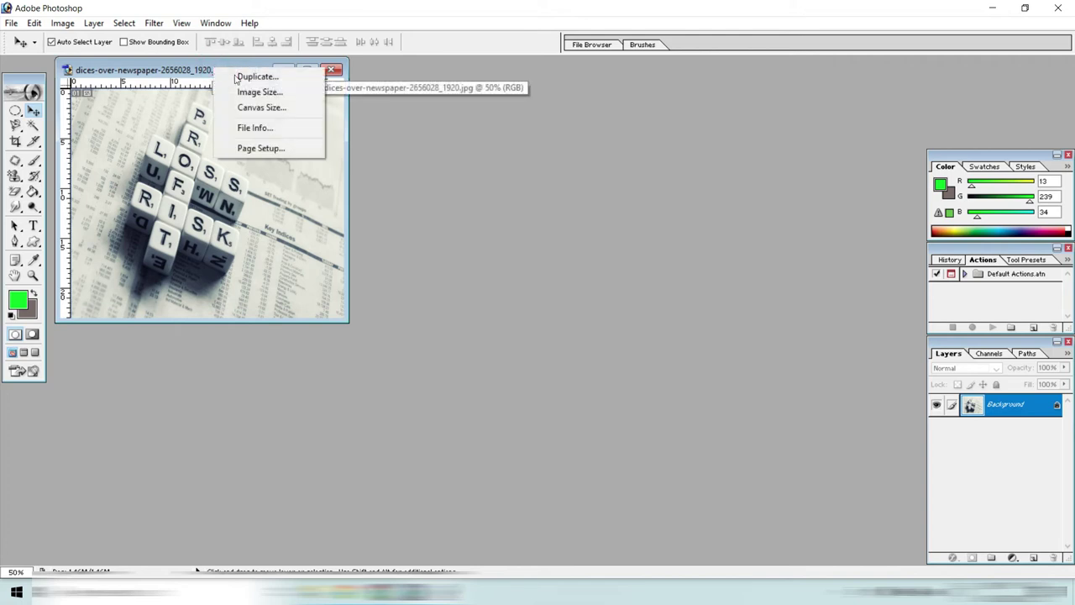
click(258, 94)
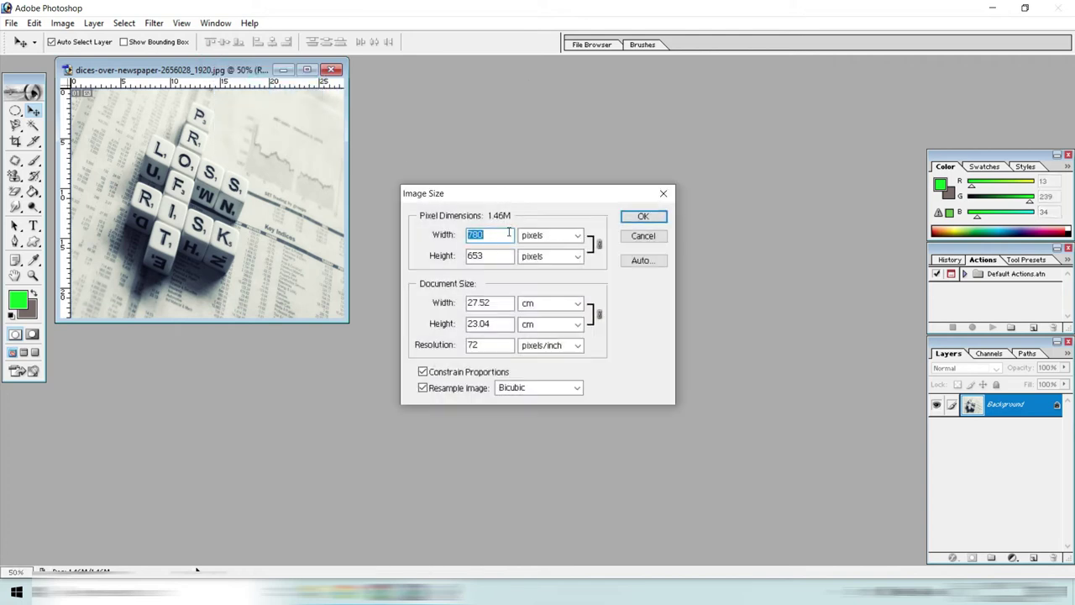
key(BackSpace)
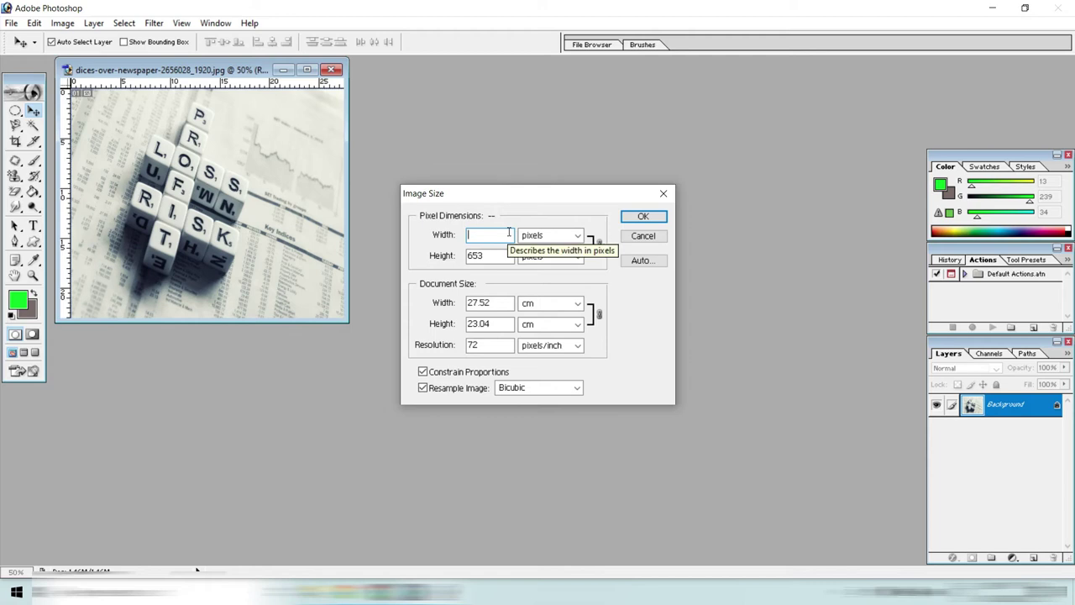
text(22)
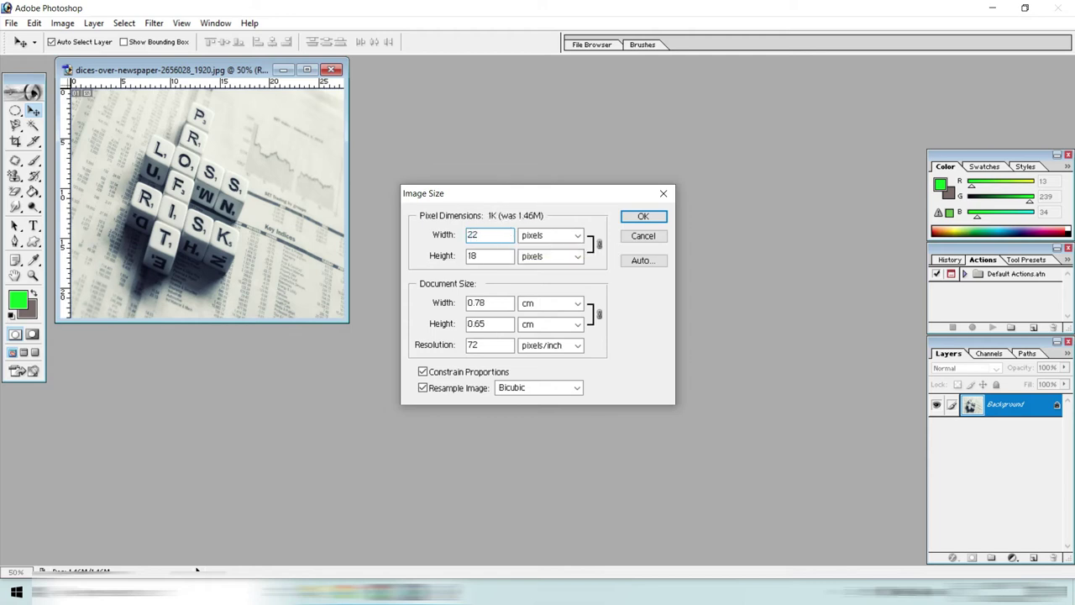
text(00)
key(Return)
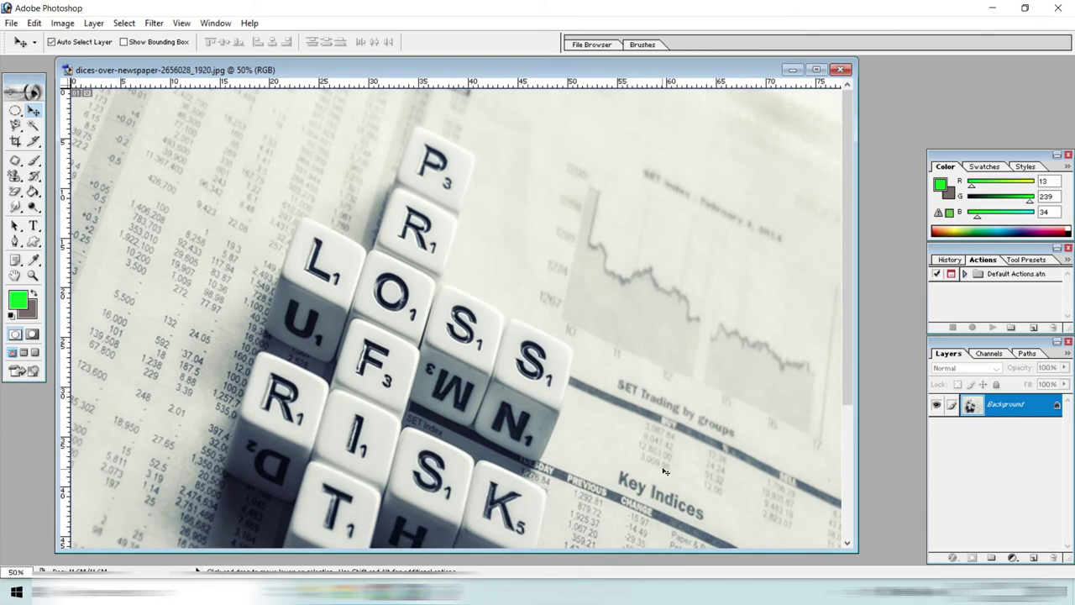
click(848, 70)
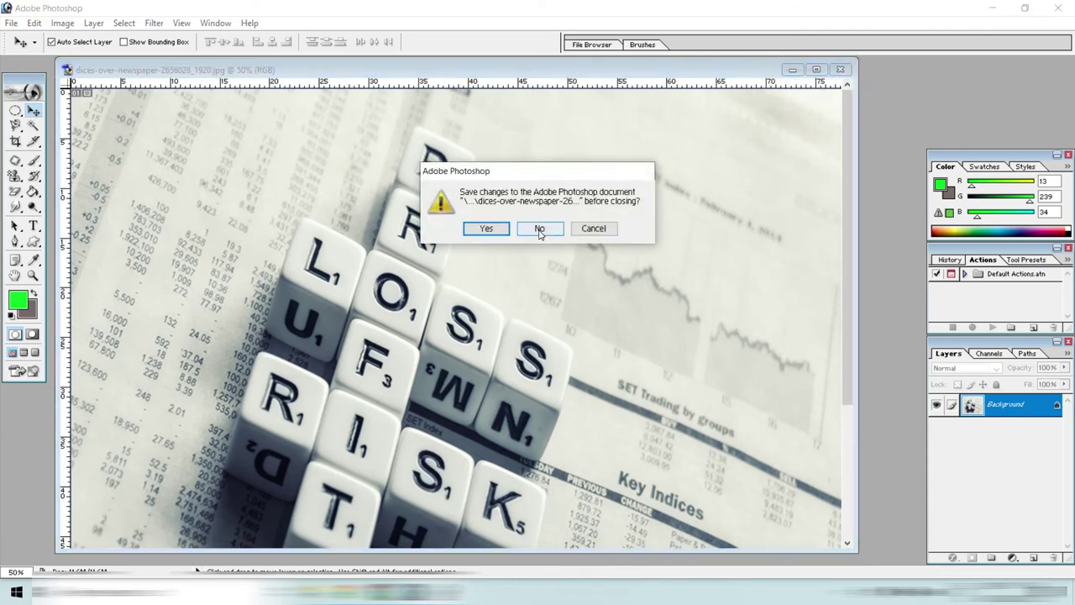
click(539, 232)
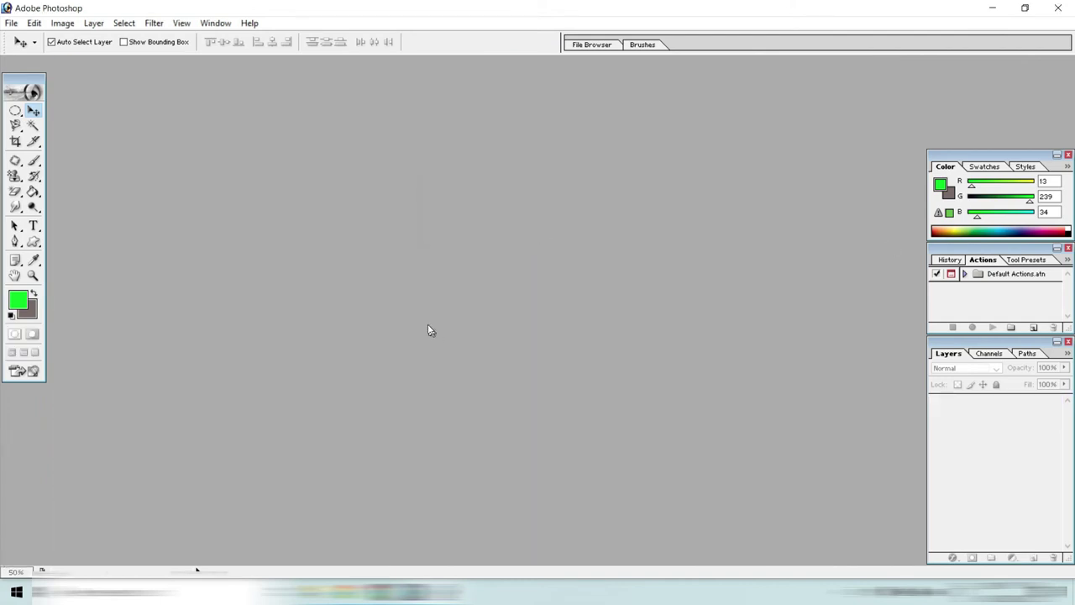
click(413, 271)
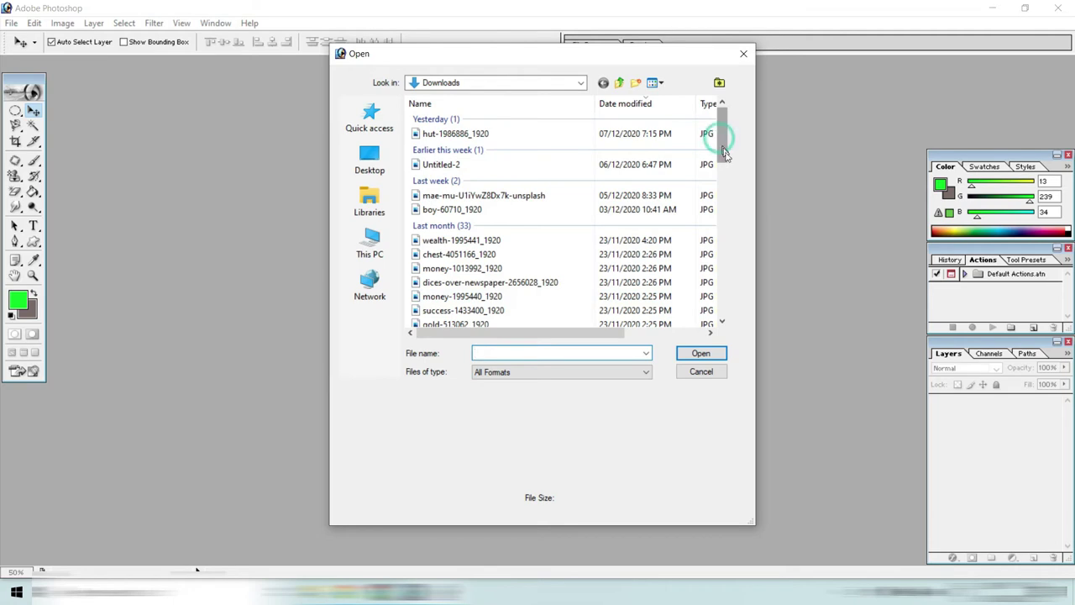
scroll(719, 139, down, 2)
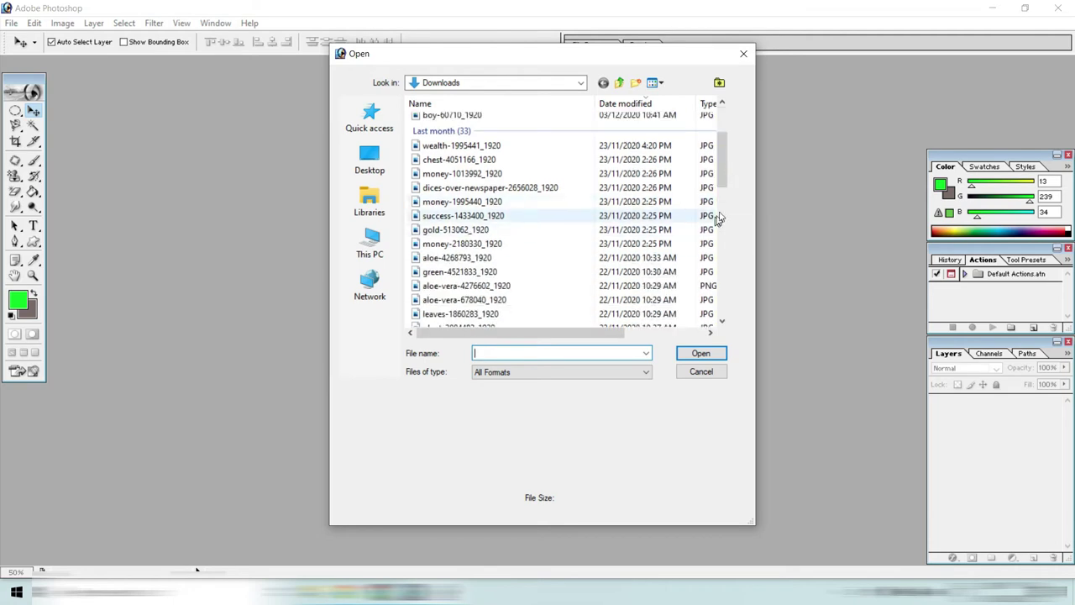
click(726, 181)
drag(726, 180, 733, 247)
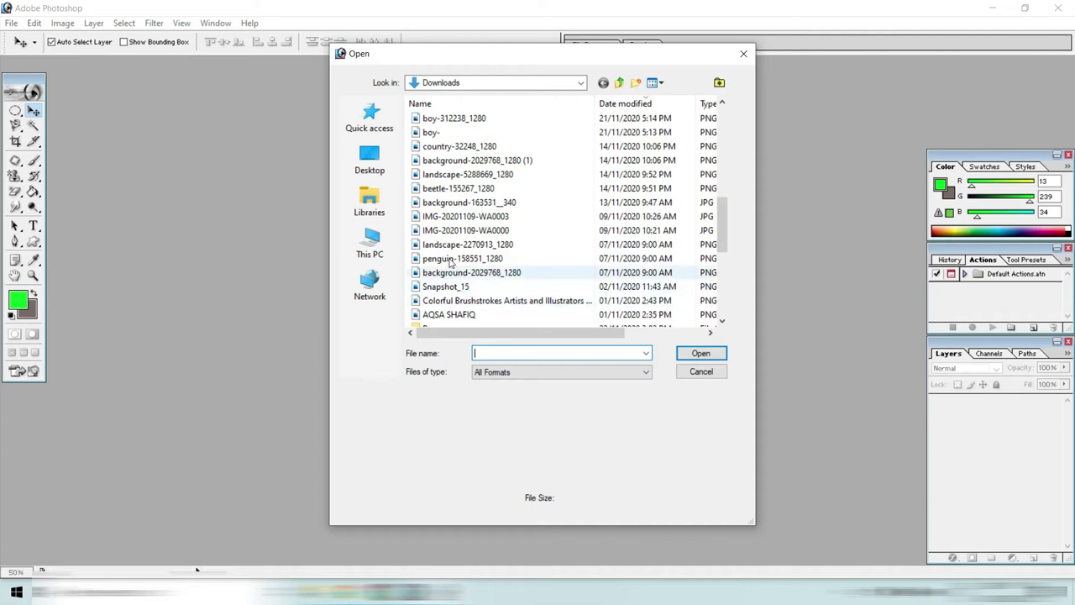
click(436, 217)
double_click(435, 217)
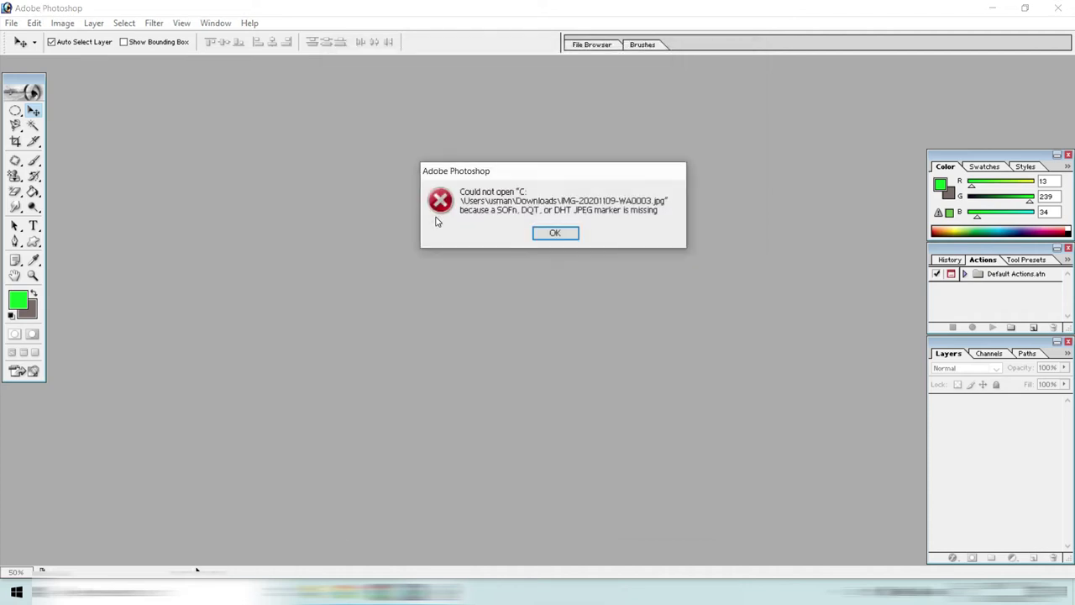
click(554, 234)
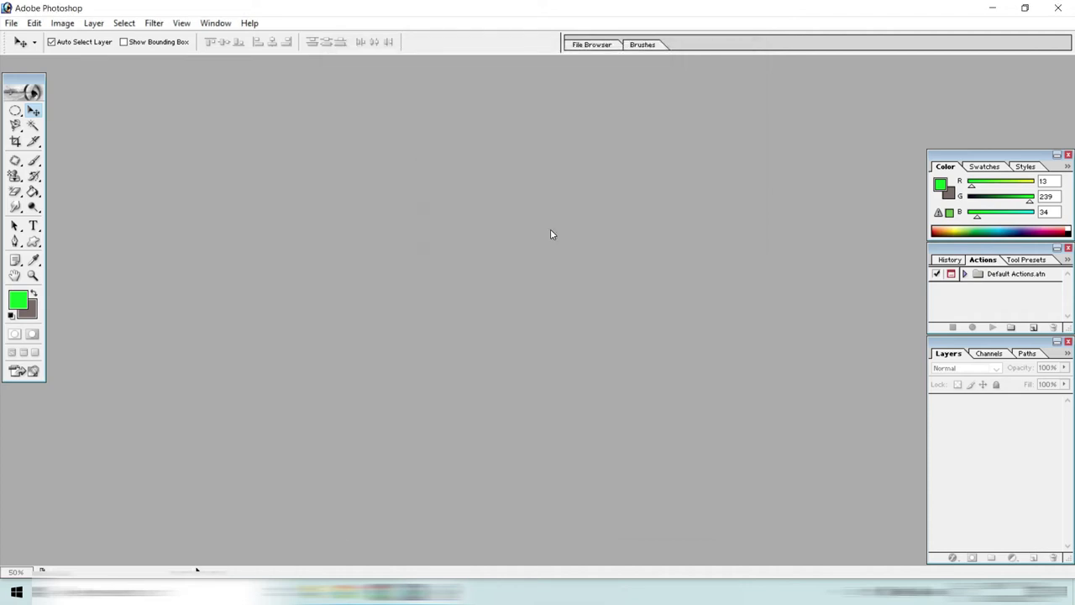
Switch to File Explorer and select the money-1995440_1920 image in Downloads.
key(alt+Tab)
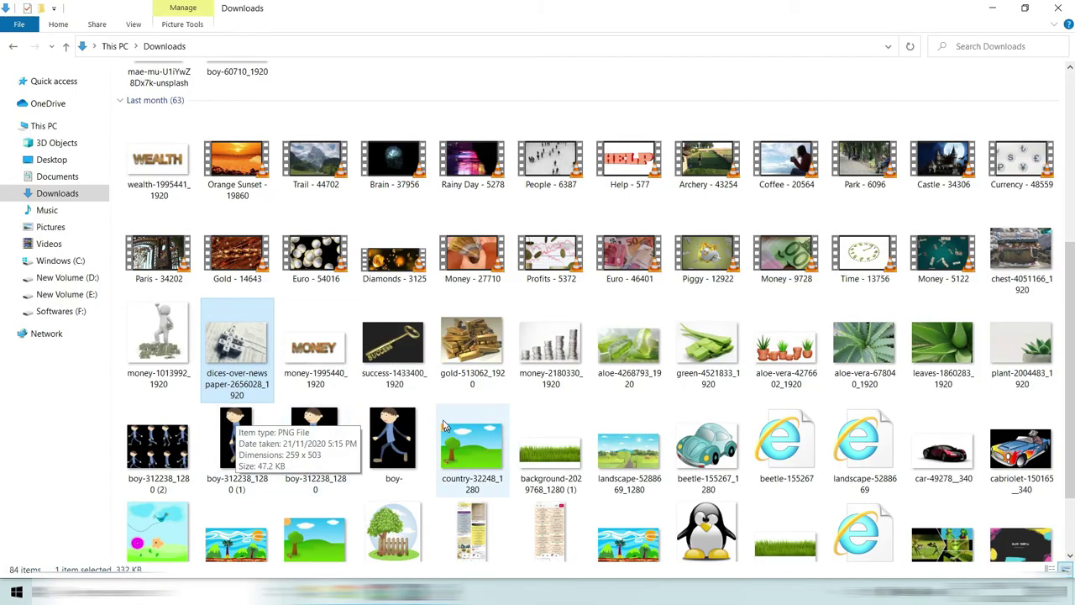
click(316, 348)
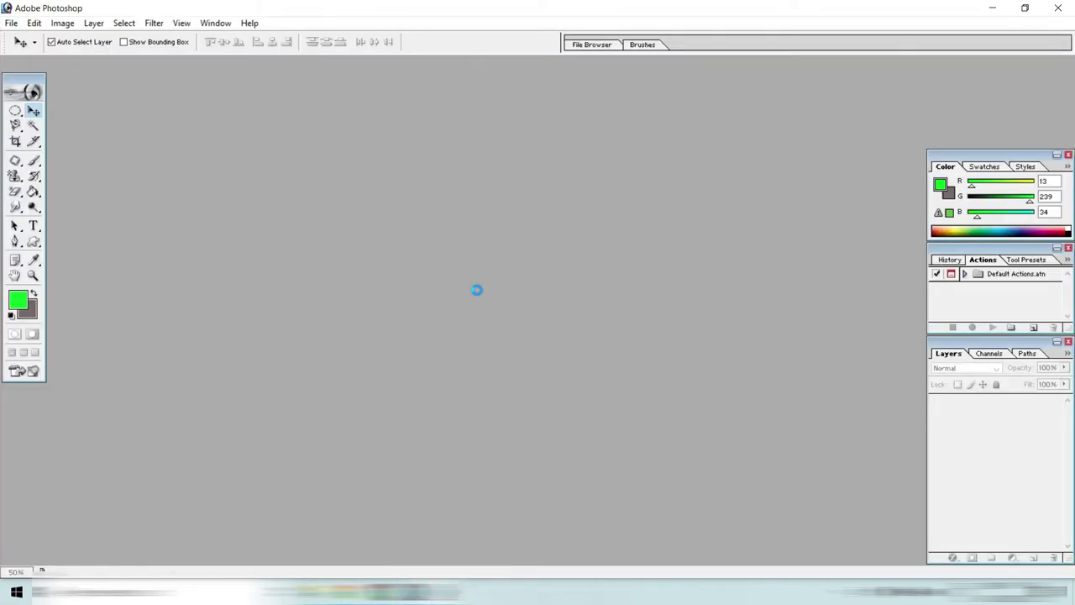
Open the money image, narrow its document window and move it right and down.
drag(489, 556, 478, 293)
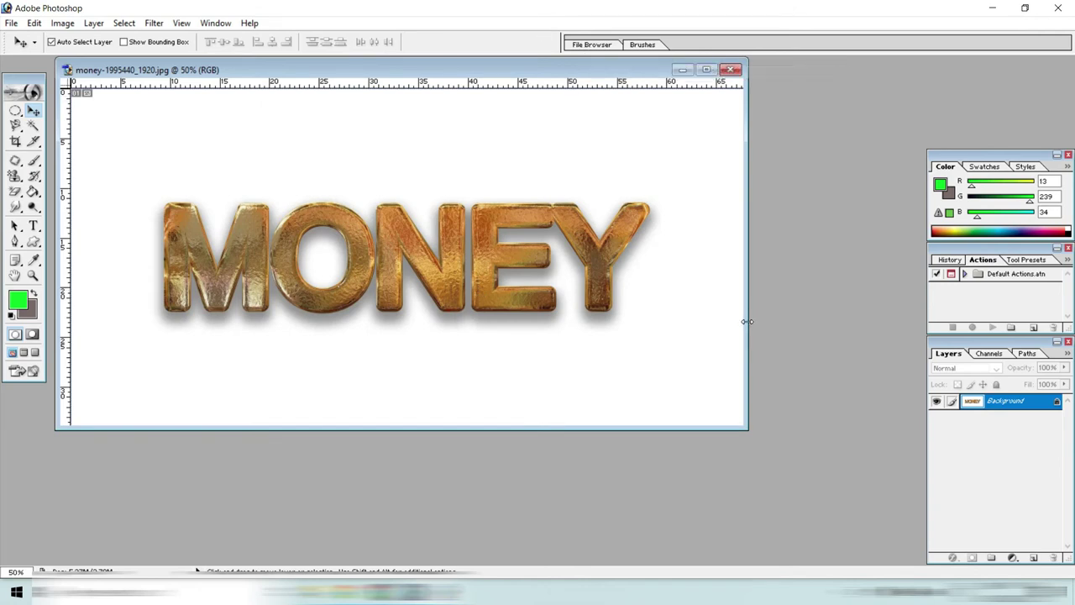
mouse_move(747, 321)
mouse_down()
mouse_move(332, 376)
mouse_move(924, 403)
mouse_move(709, 433)
mouse_up()
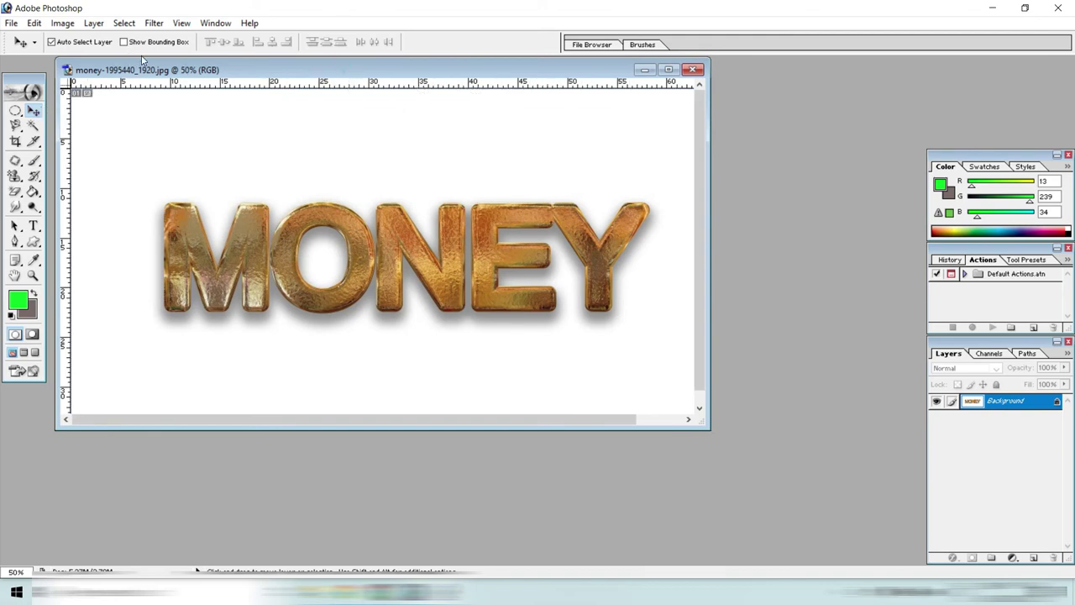
drag(147, 71, 247, 94)
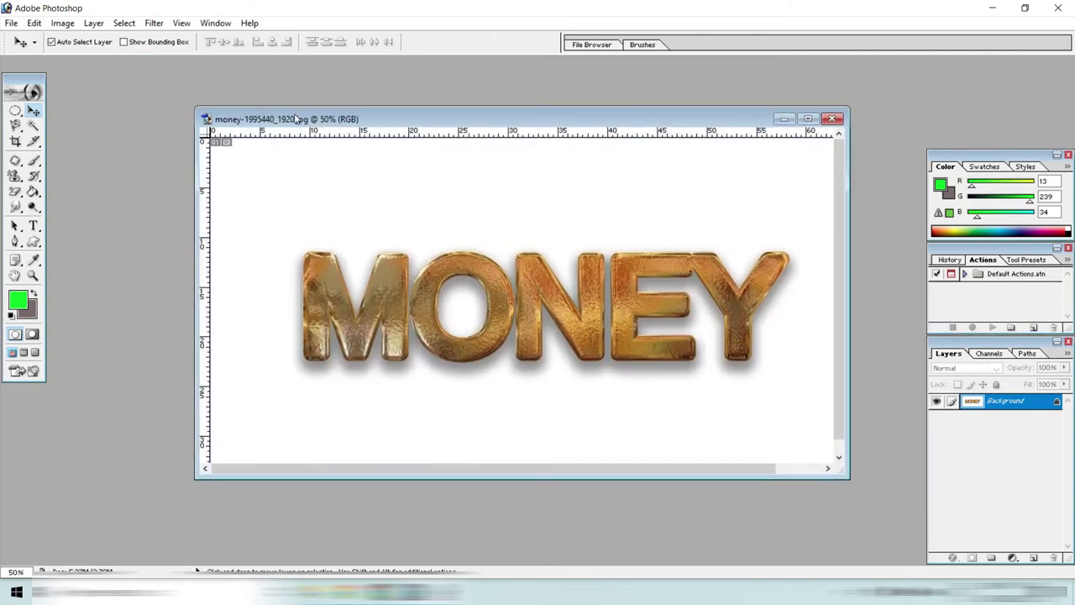
Browse the selection, retouching and healing tool flyouts, ending on the Crop tool.
click(15, 111)
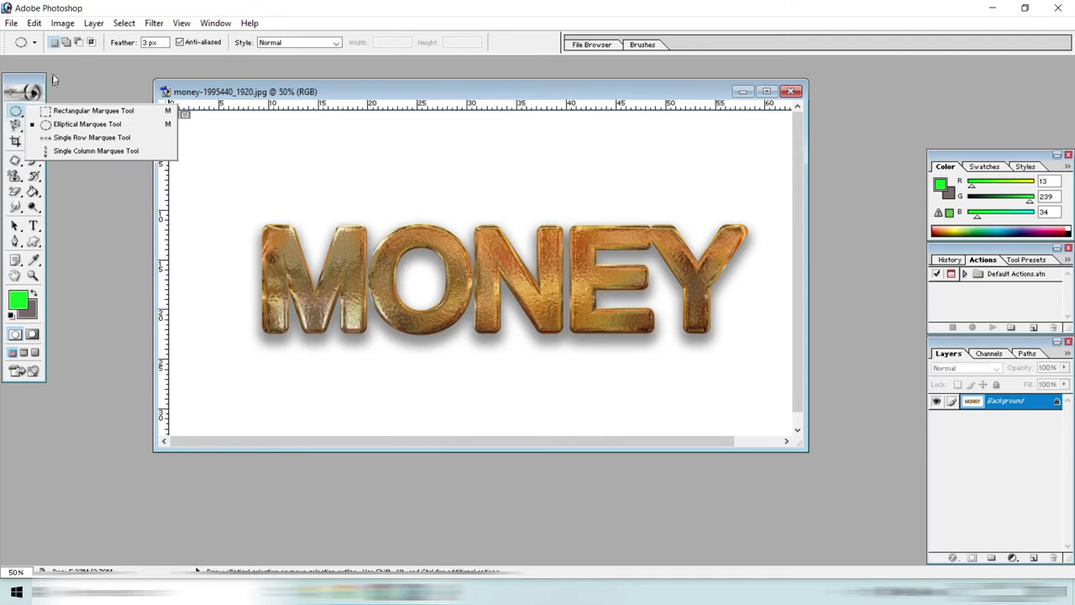
click(15, 175)
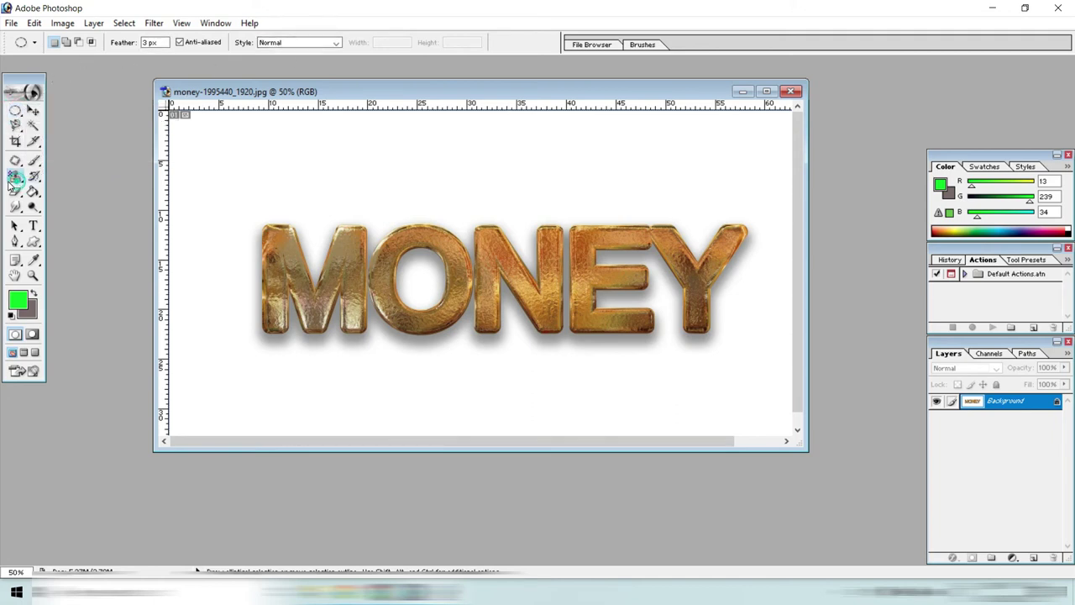
click(15, 160)
click(15, 140)
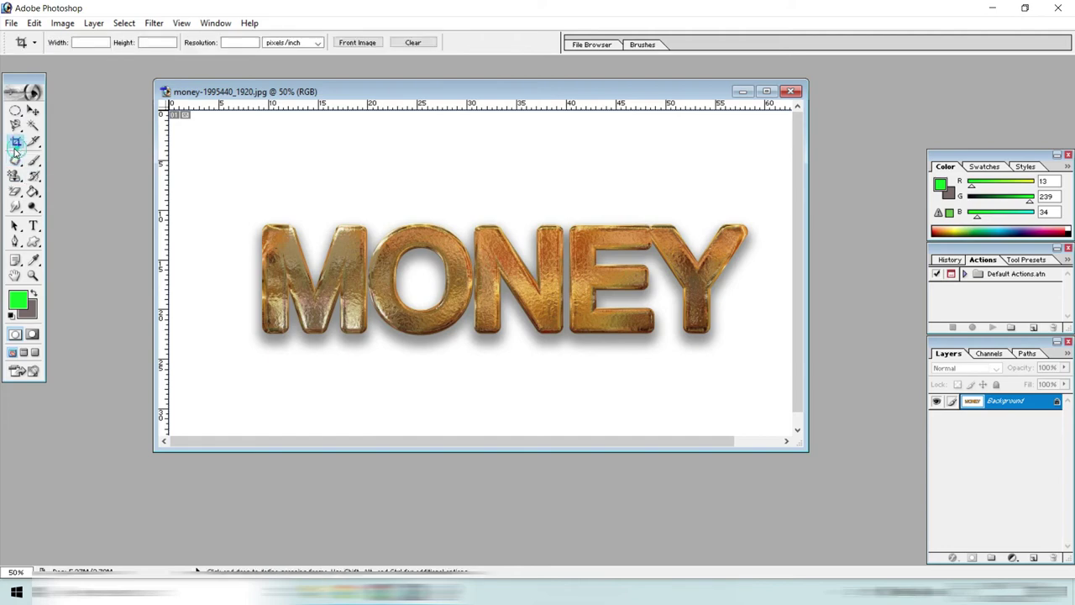
Zoom in on the W of WEALTH to 200% with the Zoom tool.
click(15, 125)
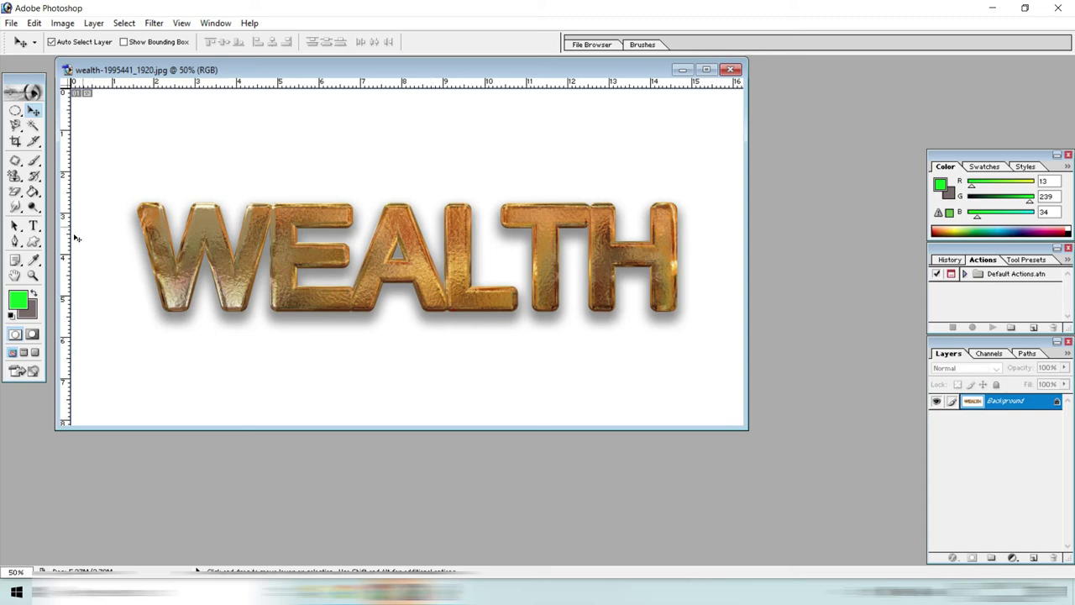
click(34, 278)
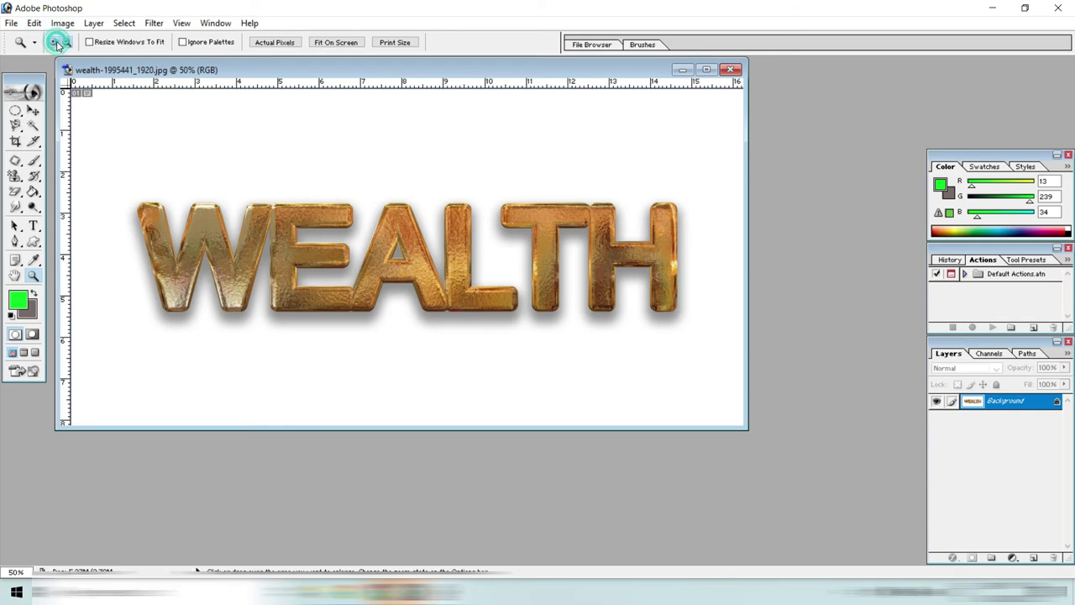
click(298, 268)
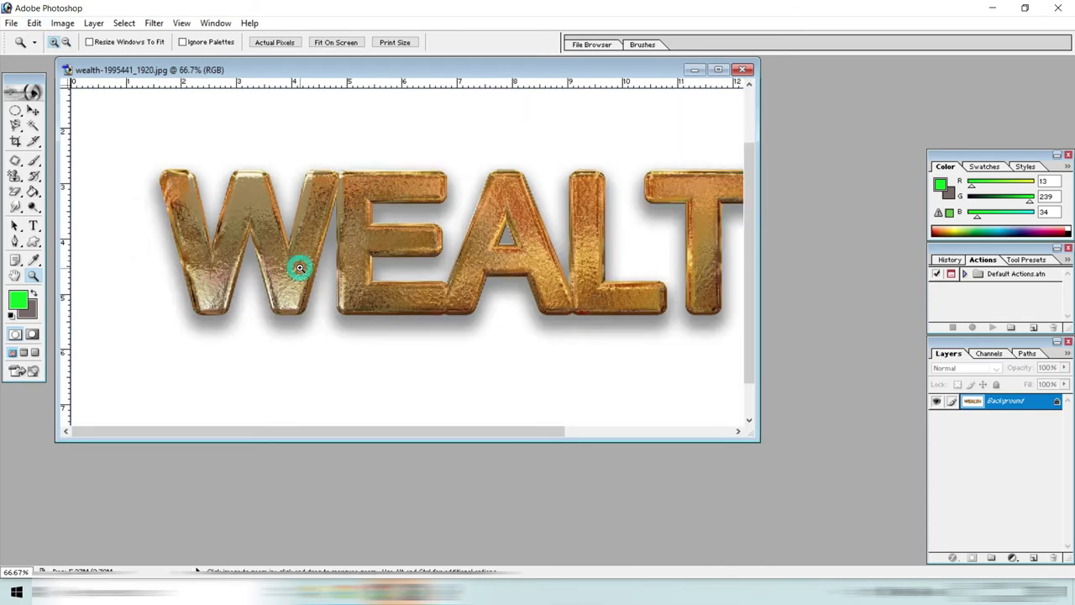
click(299, 267)
click(299, 268)
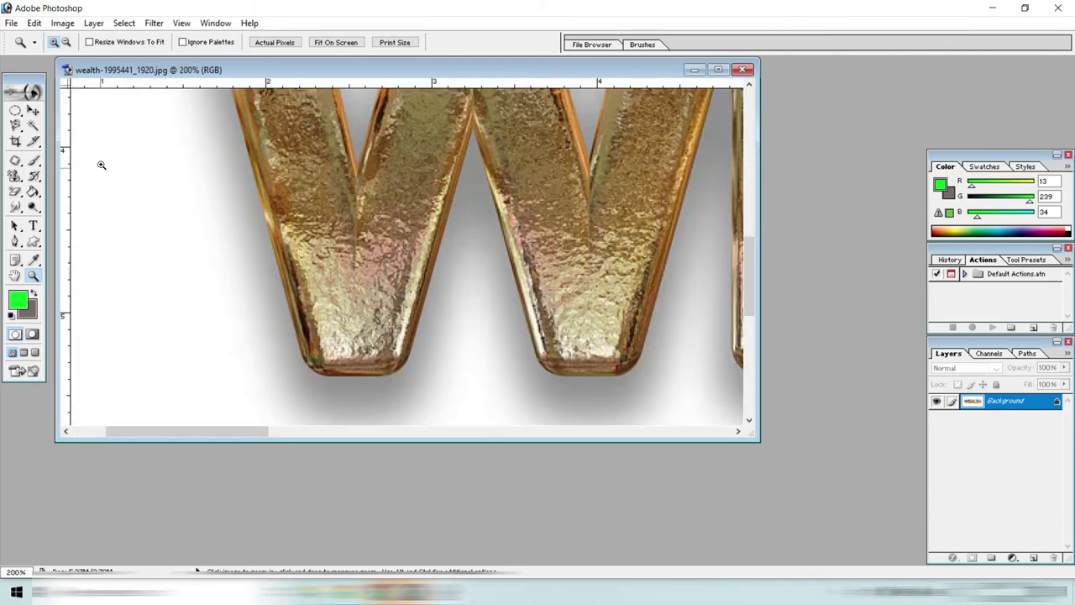
Zoom back out to 50% to show all of WEALTH, then select the Move tool.
click(66, 42)
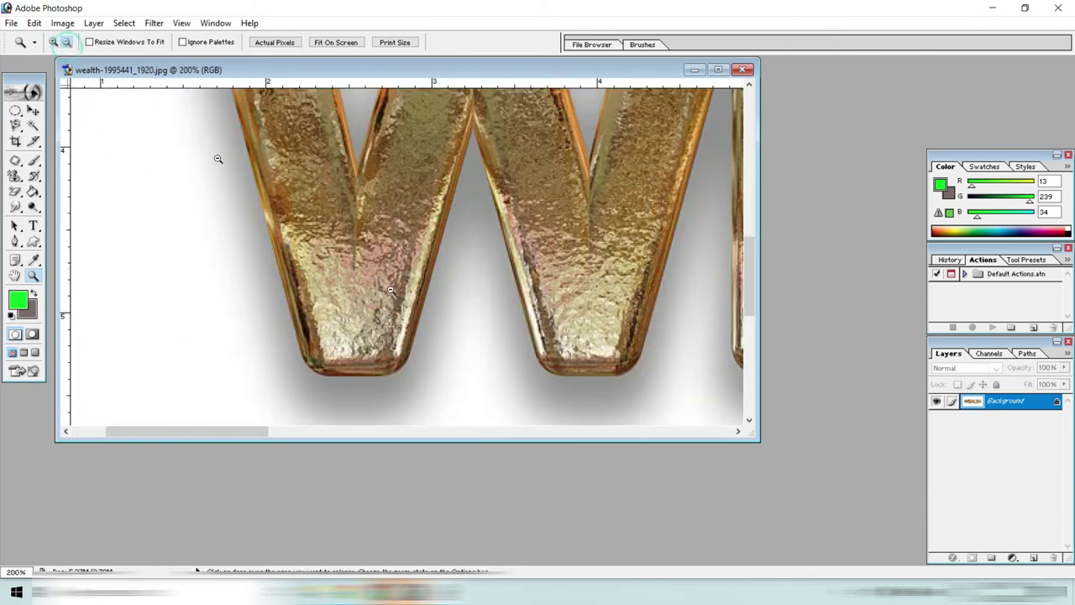
click(426, 313)
click(426, 313)
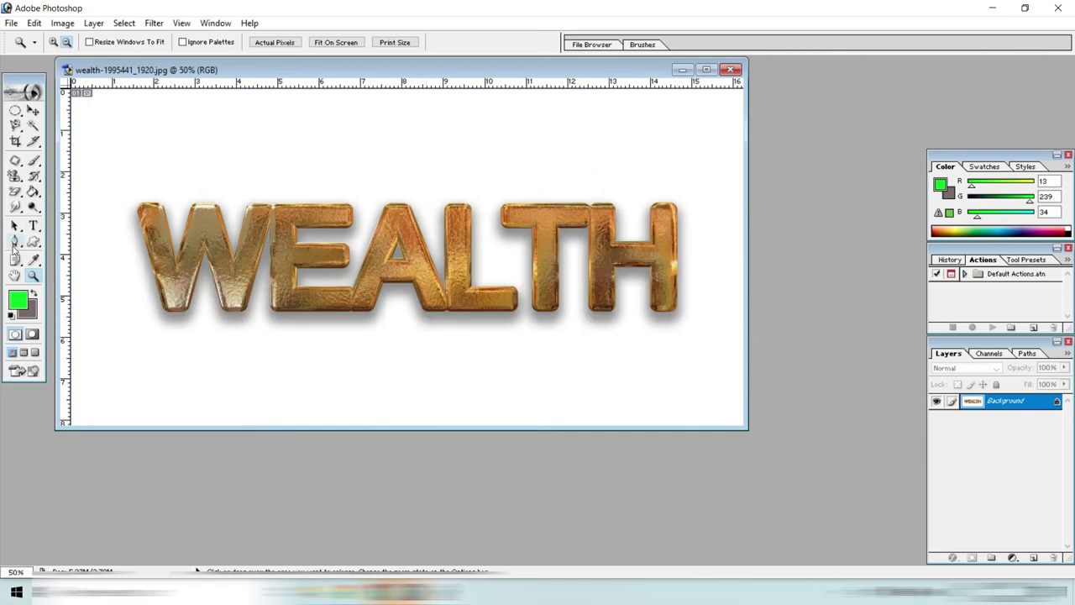
click(32, 112)
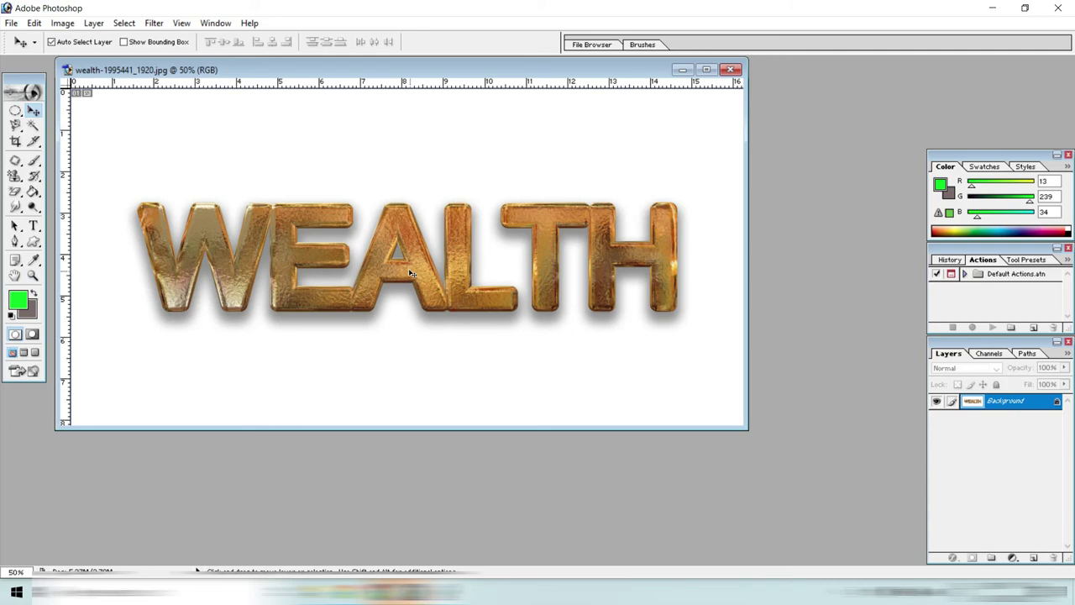
key(ctrl+plus)
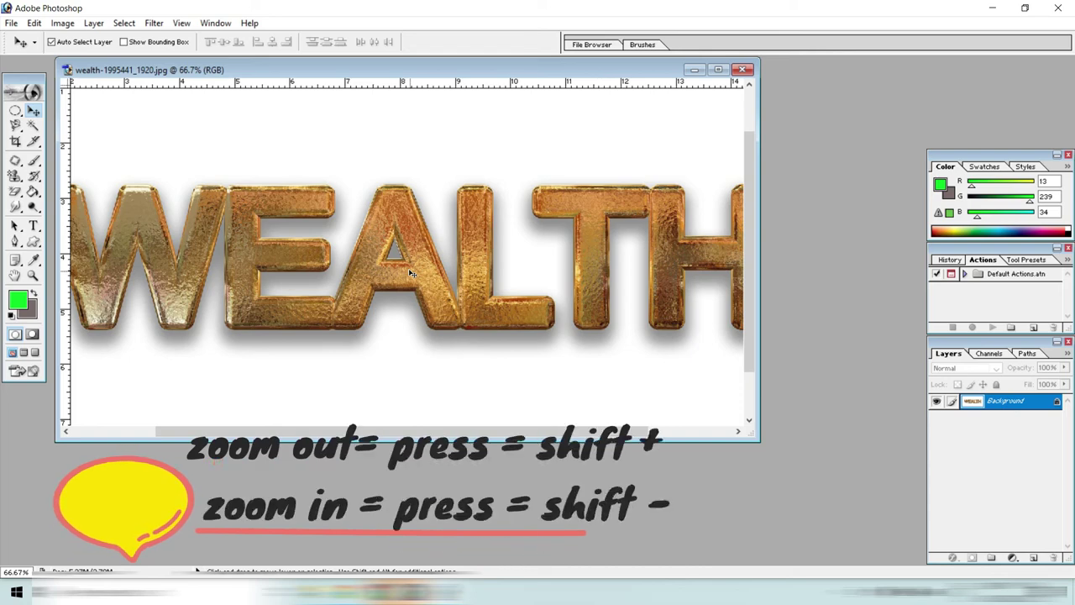
key(ctrl+plus)
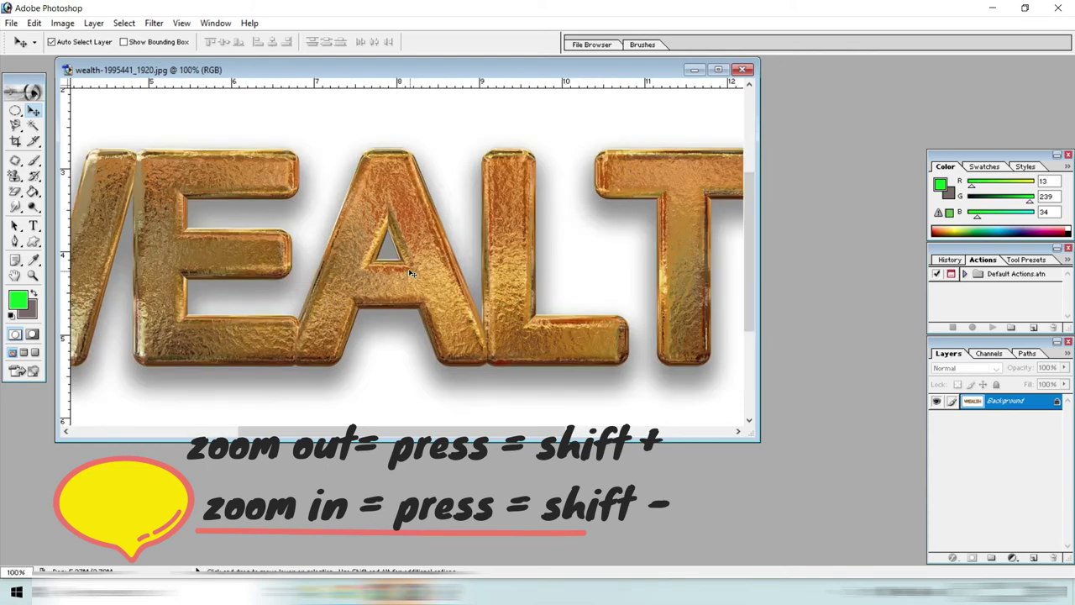
key(ctrl+plus)
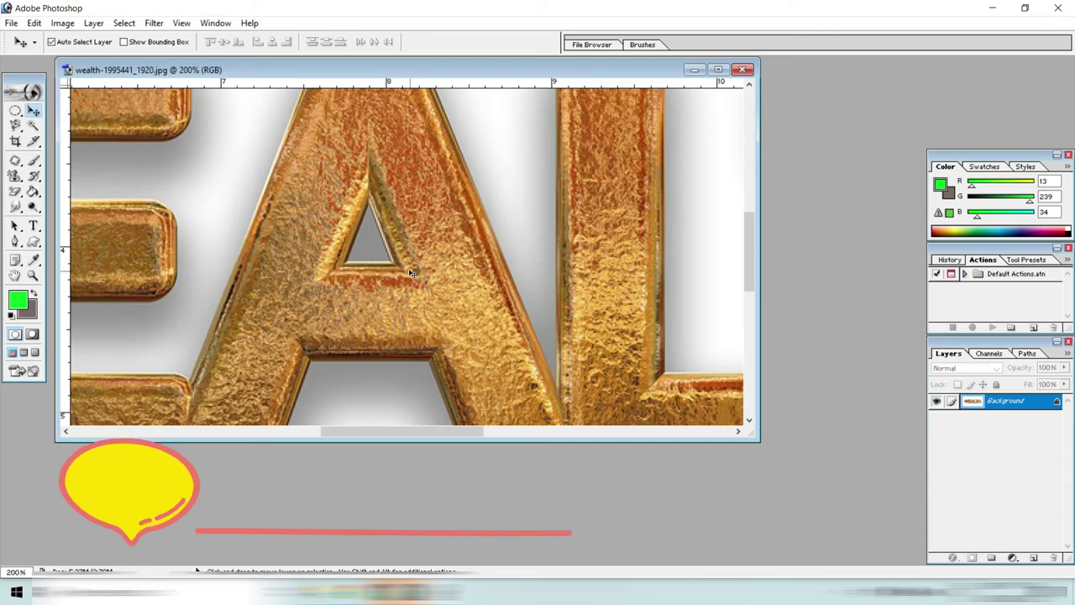
key(ctrl+minus)
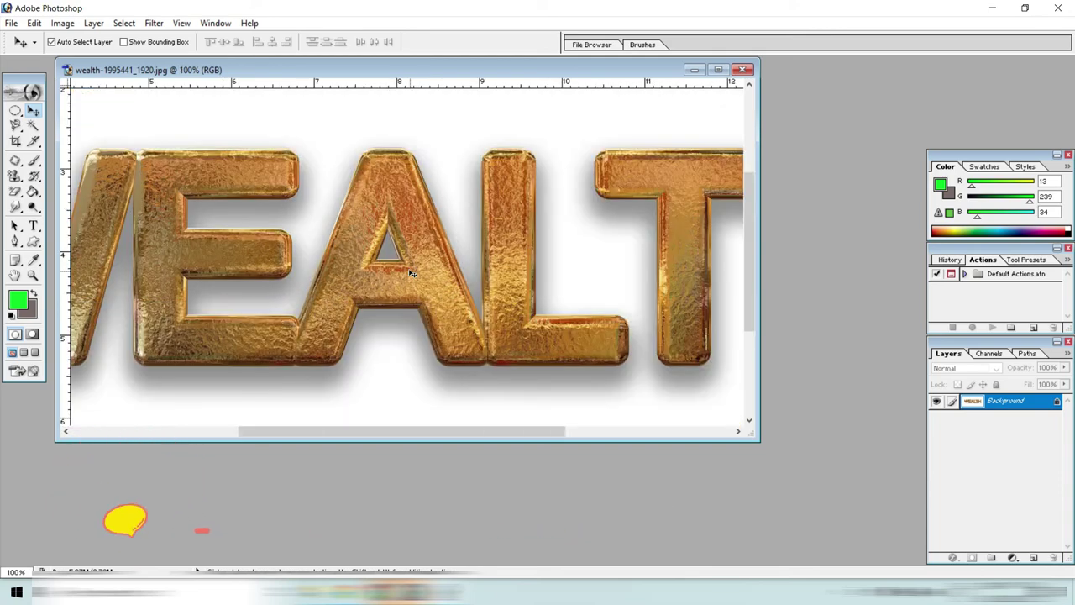
key(ctrl+minus)
key(ctrl+minus)
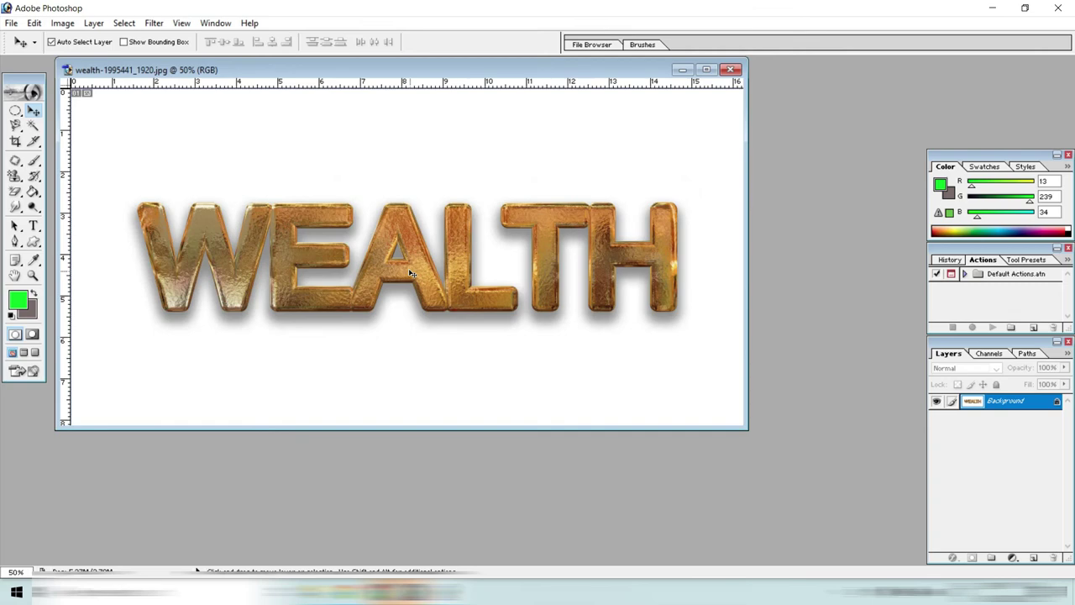
key(ctrl+plus)
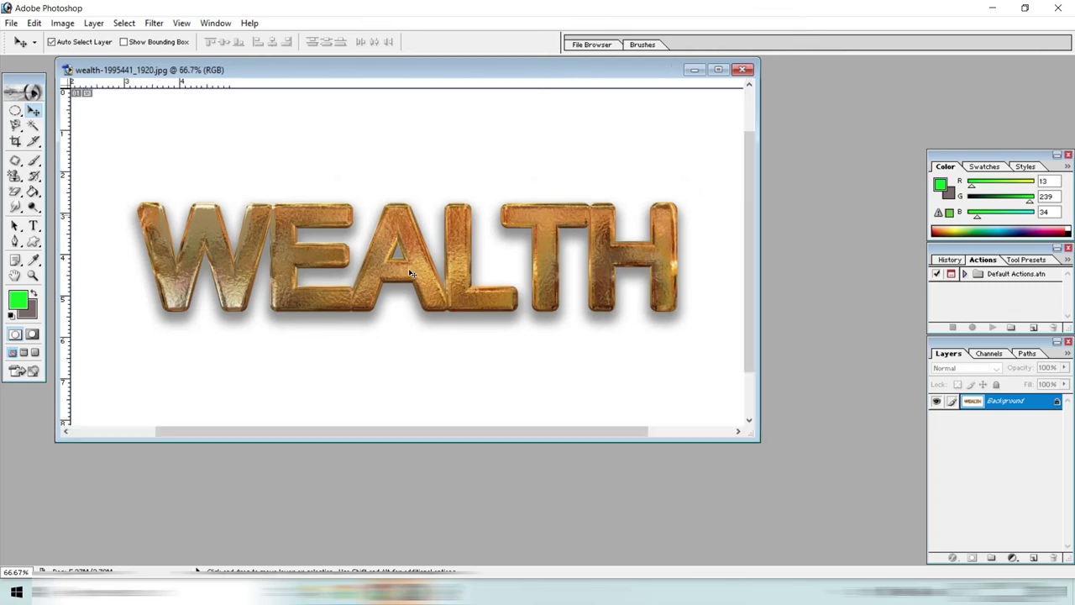
key(ctrl+plus)
key(ctrl+plus)
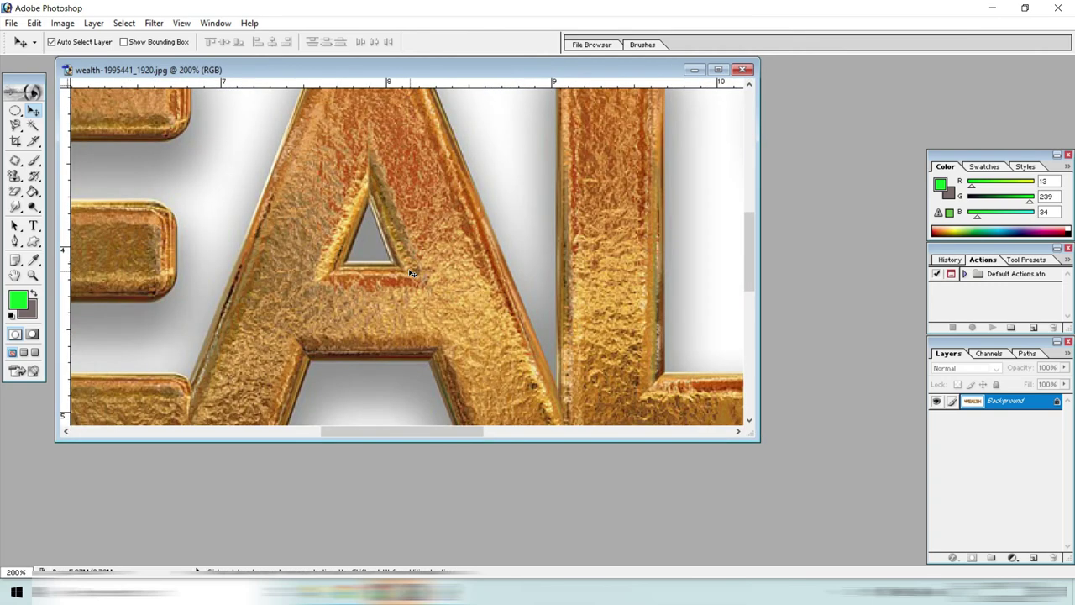
key(ctrl+minus)
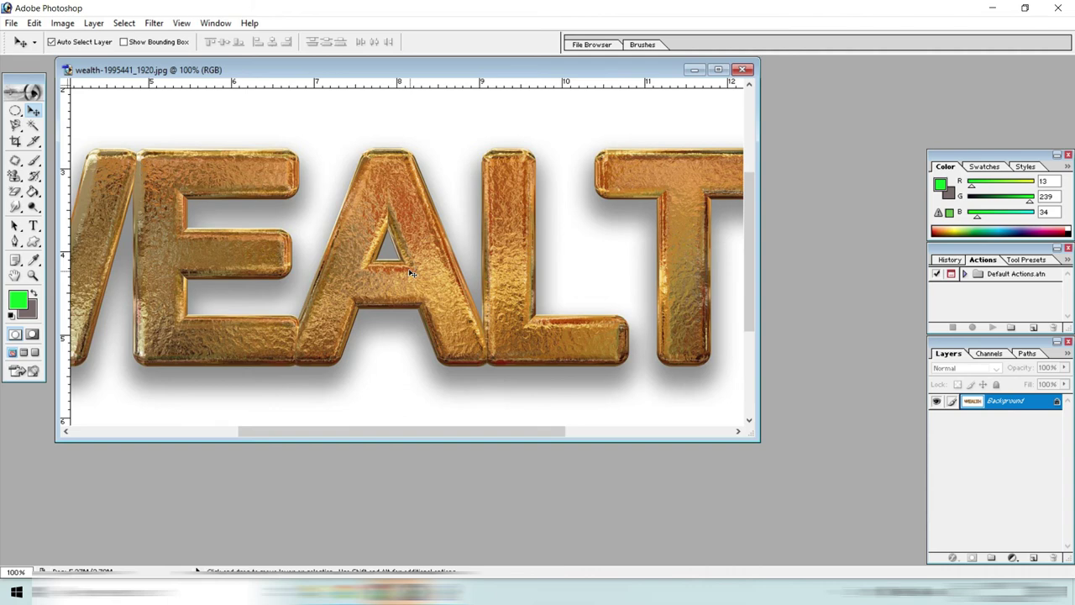
key(ctrl+minus)
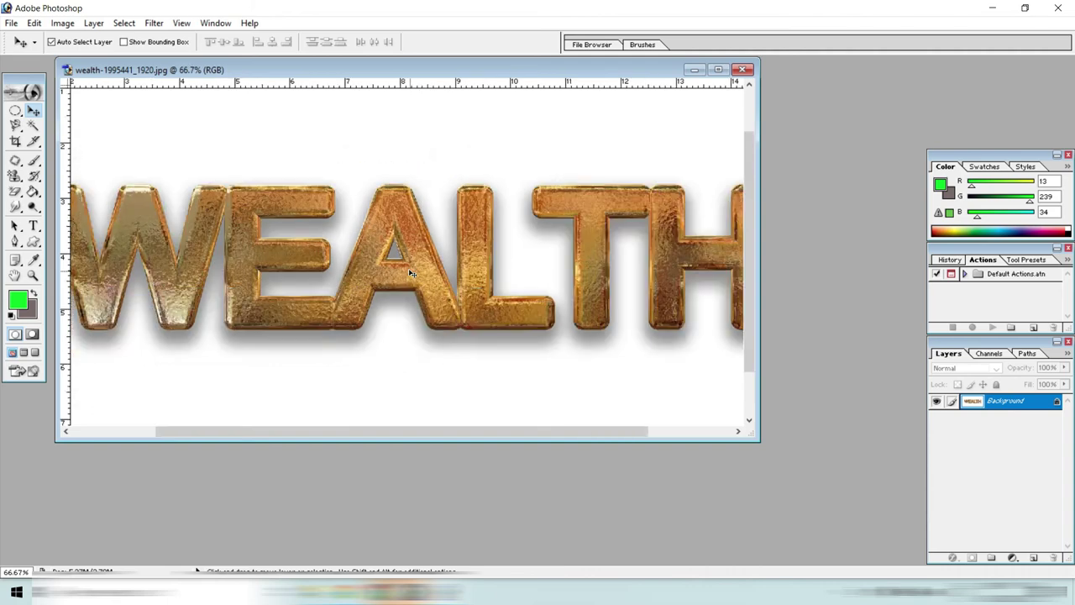
key(ctrl+minus)
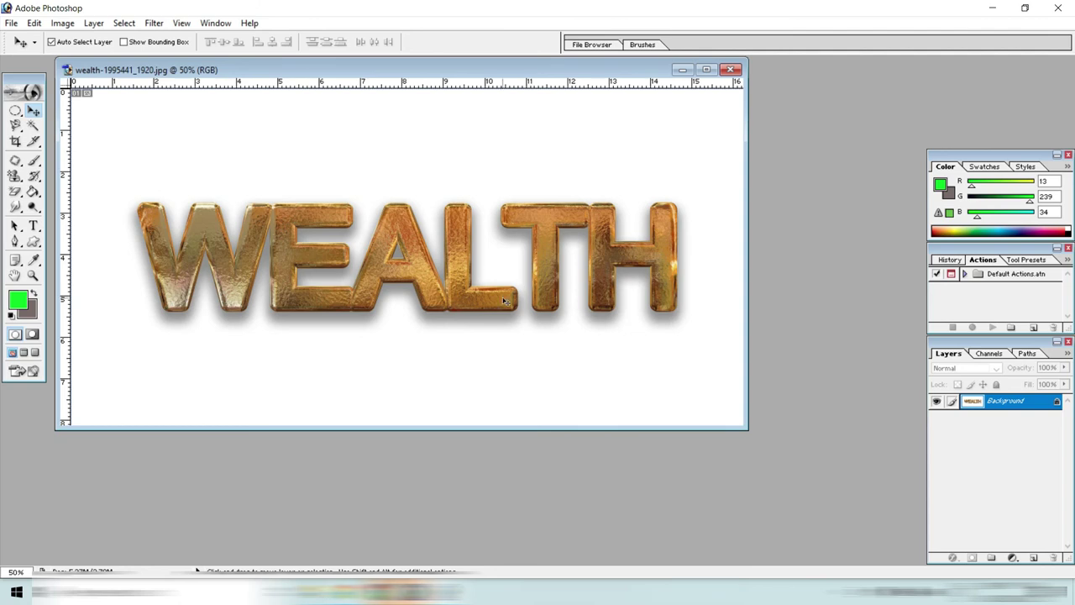
click(16, 276)
click(216, 232)
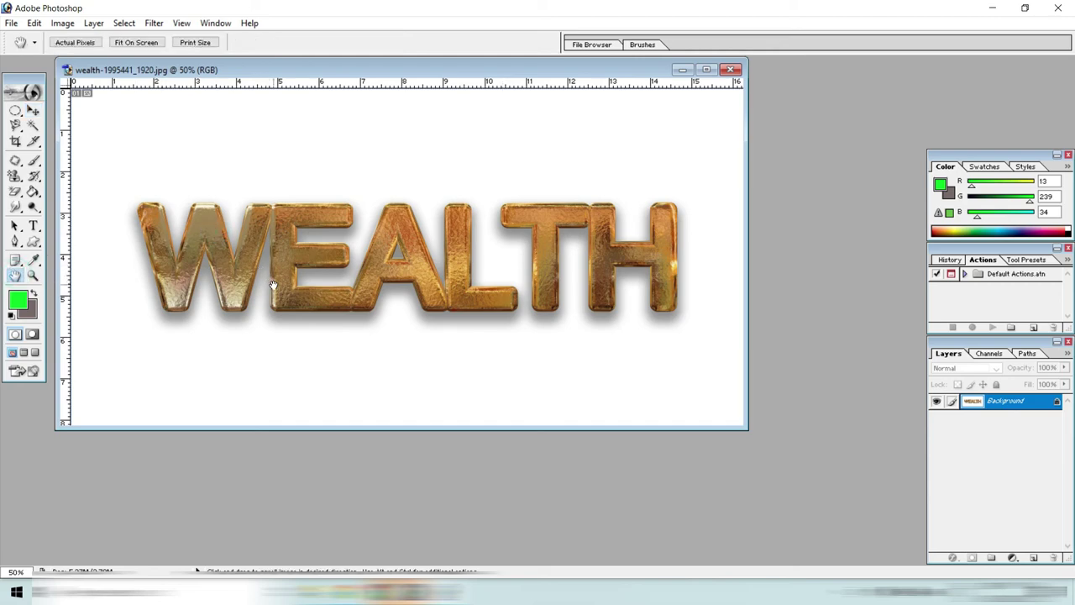
drag(307, 79, 374, 83)
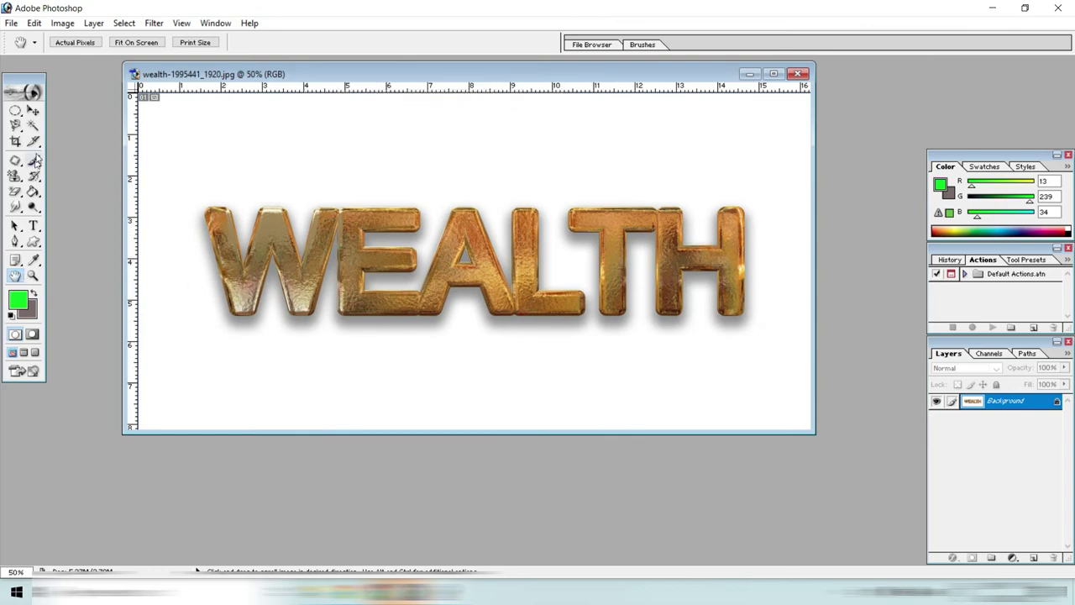
click(33, 111)
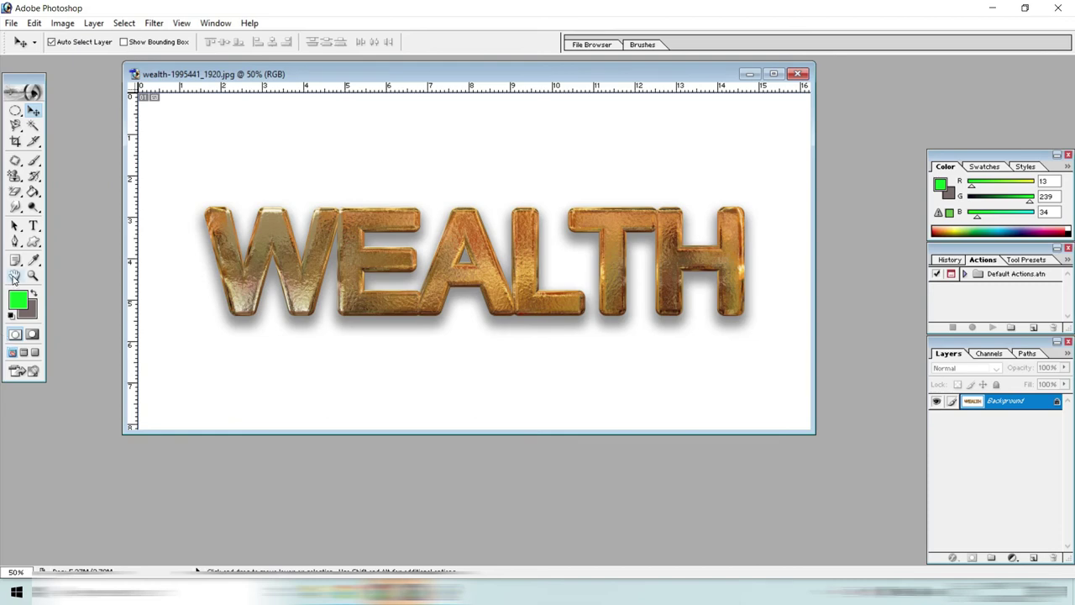
key(ctrl+plus)
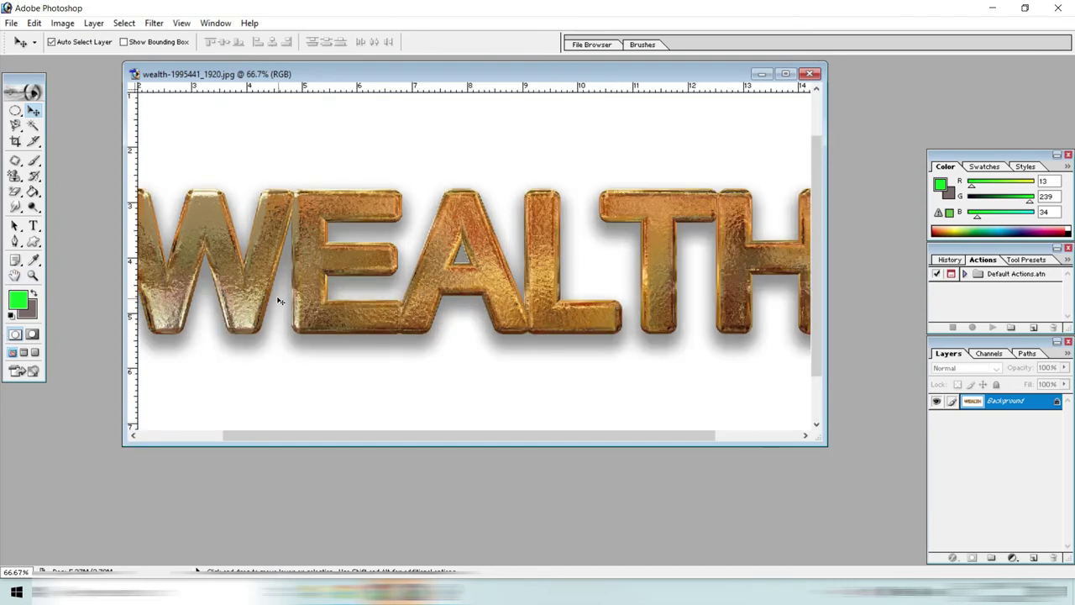
key(ctrl+plus)
key(ctrl+plus)
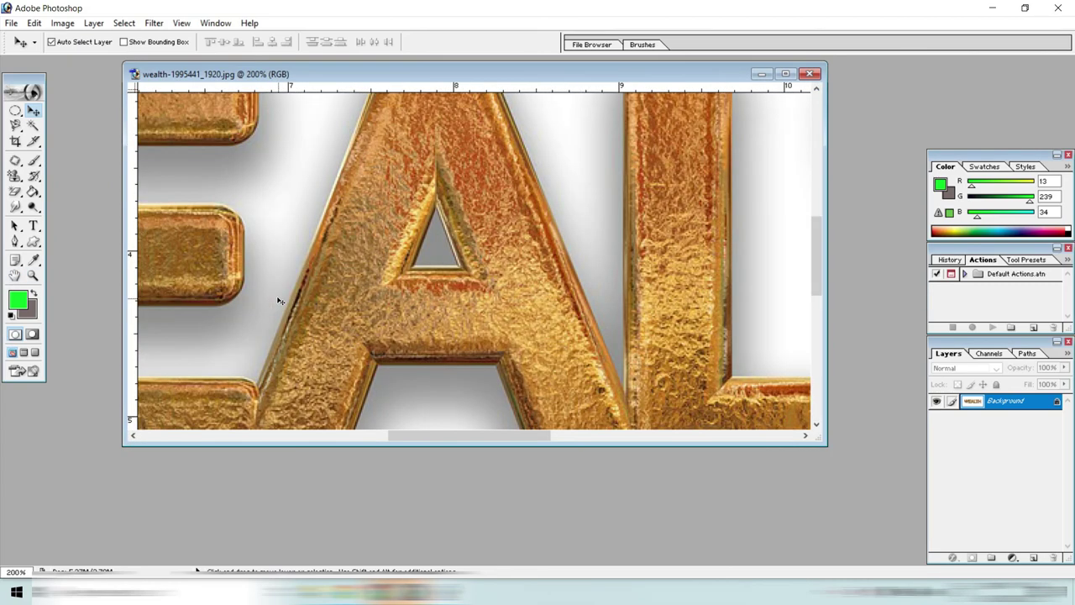
click(16, 276)
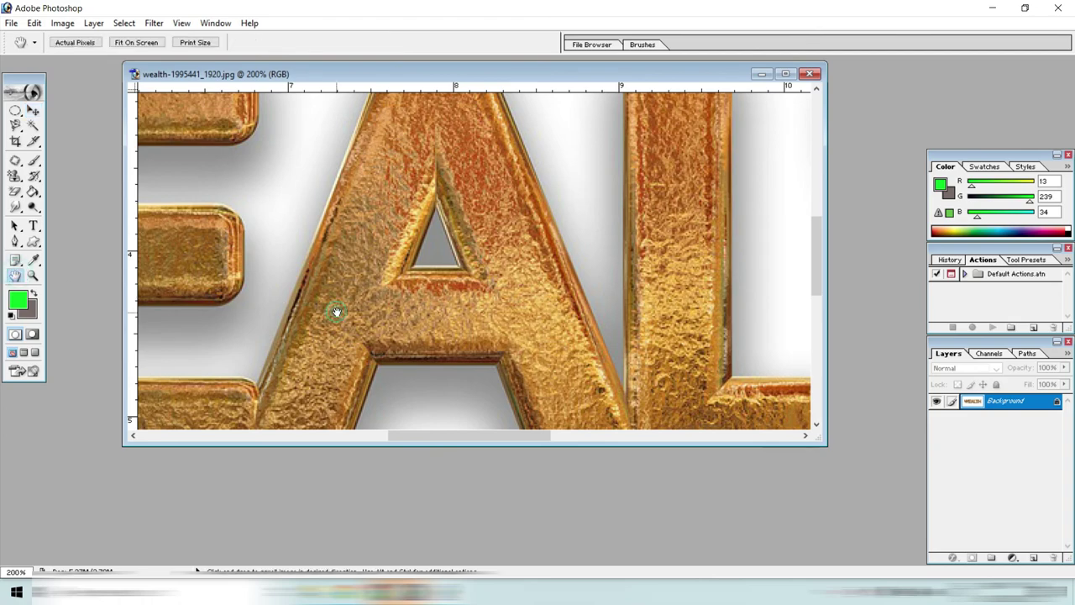
mouse_move(339, 311)
mouse_down()
mouse_move(354, 355)
mouse_move(610, 318)
mouse_up()
mouse_move(387, 277)
mouse_down()
mouse_move(748, 353)
mouse_move(567, 322)
mouse_move(679, 288)
mouse_move(499, 241)
mouse_up()
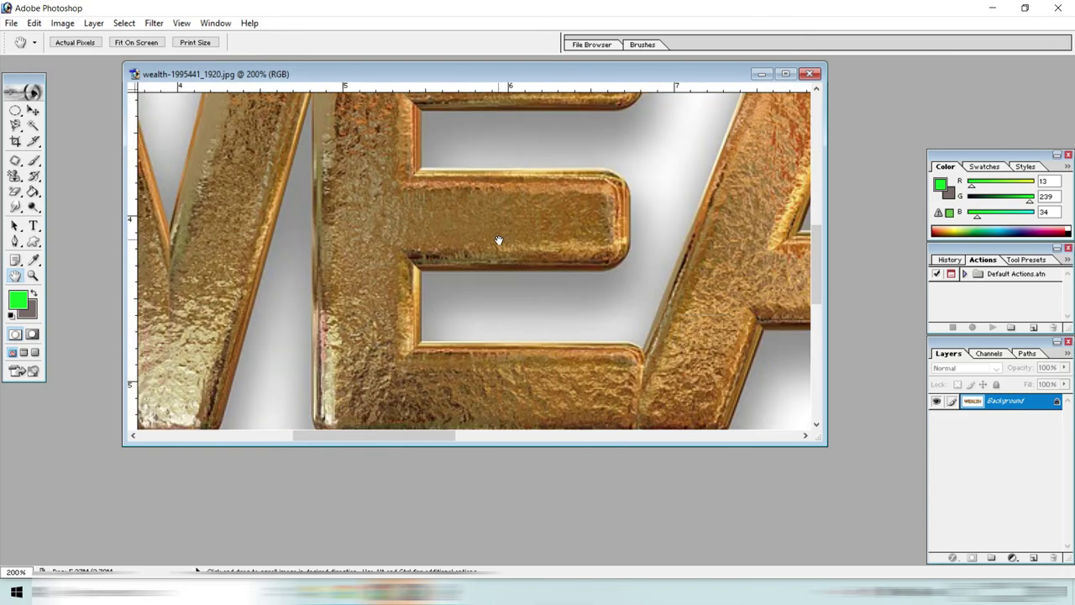
key(ctrl+minus)
key(ctrl+minus)
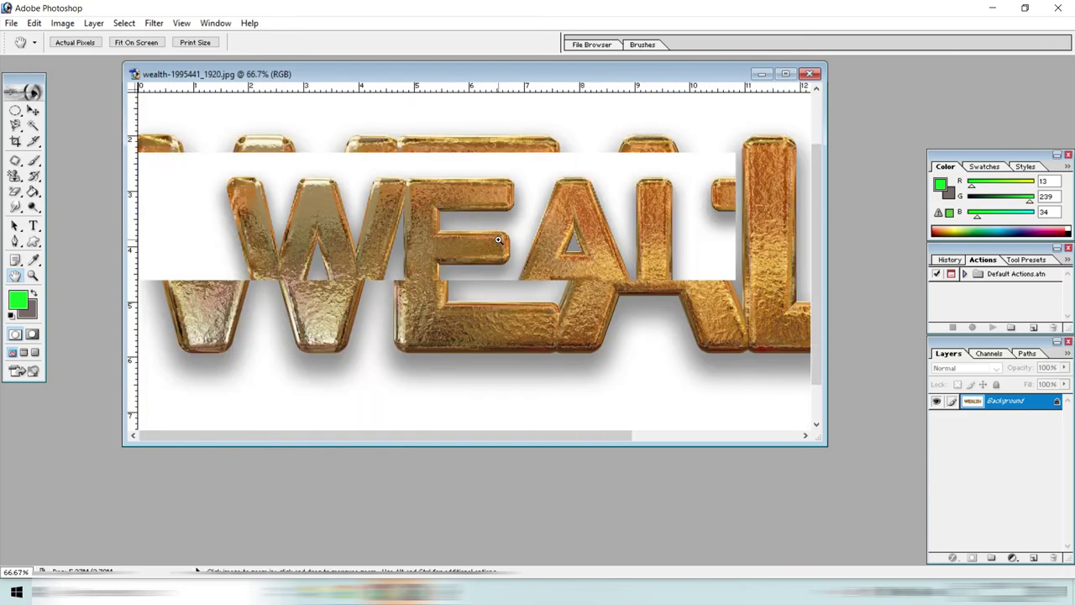
drag(409, 227, 314, 242)
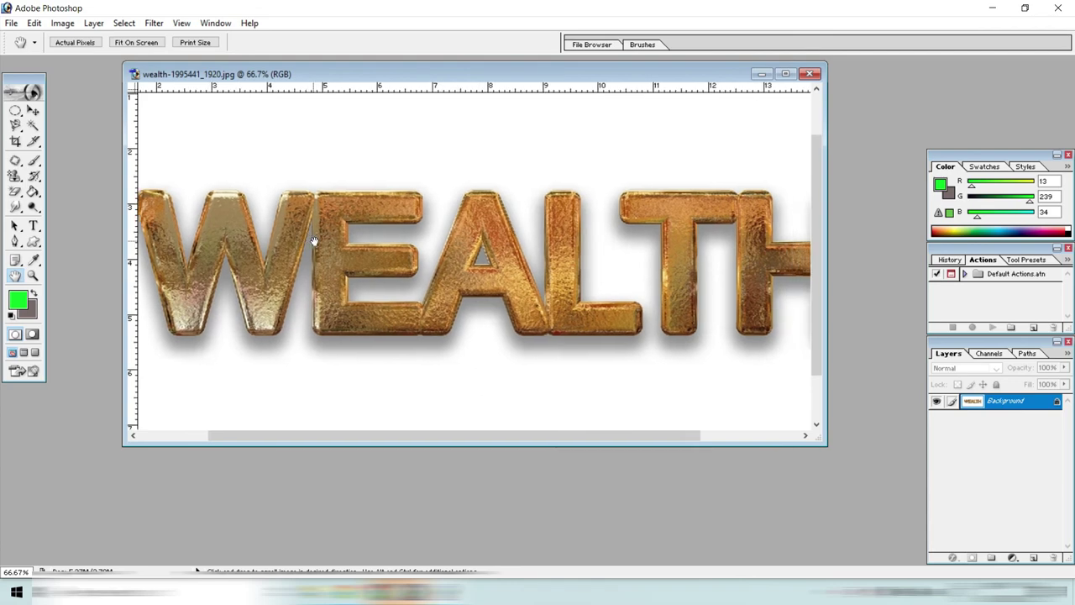
key(ctrl+minus)
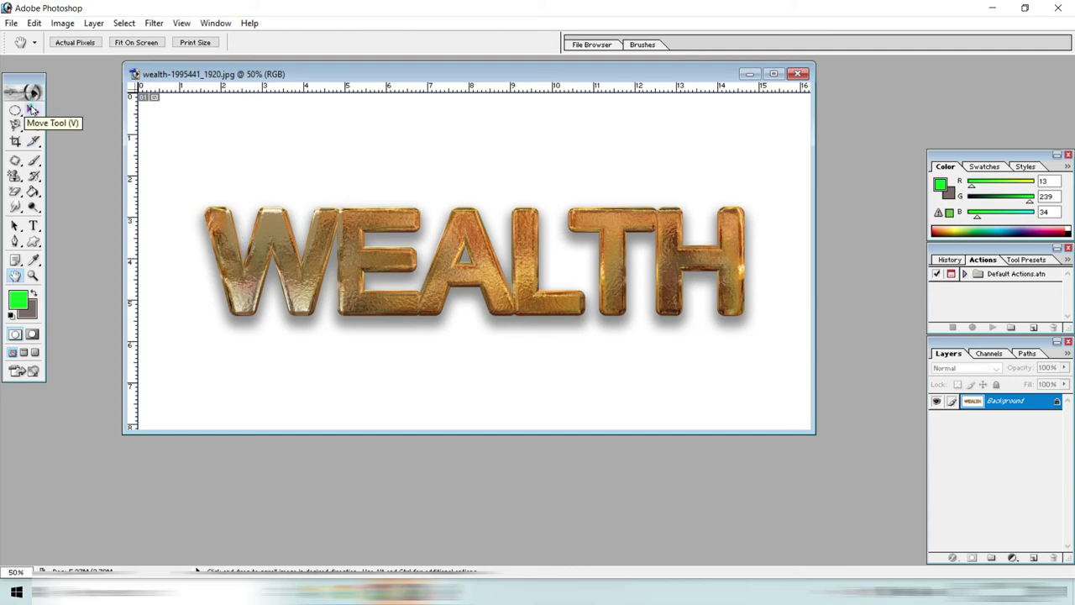
Select the Move tool and bring up File > Save for Web for the WEALTH image.
click(32, 110)
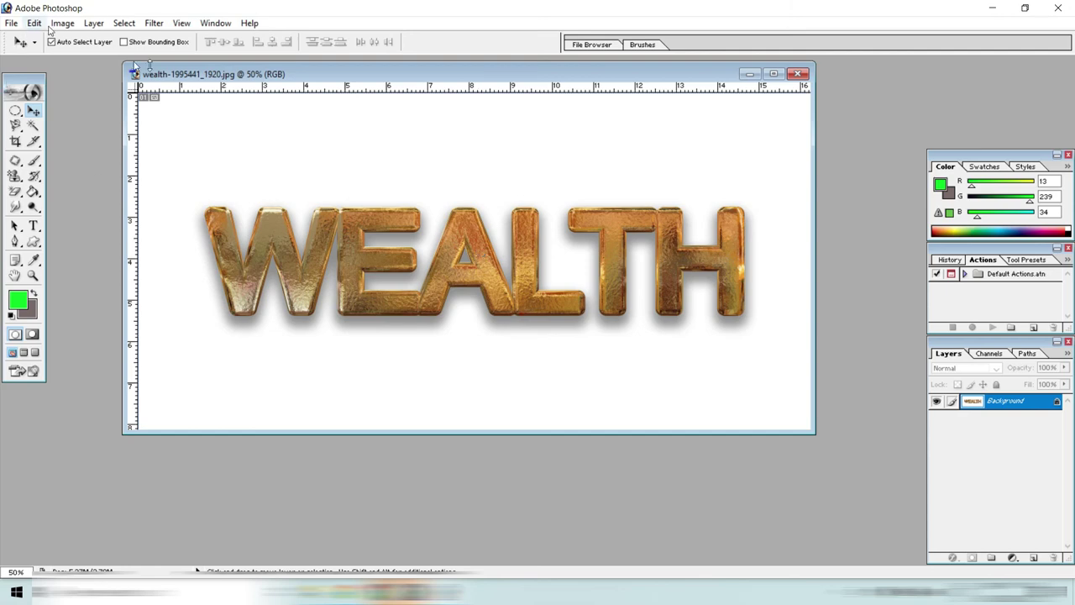
click(10, 24)
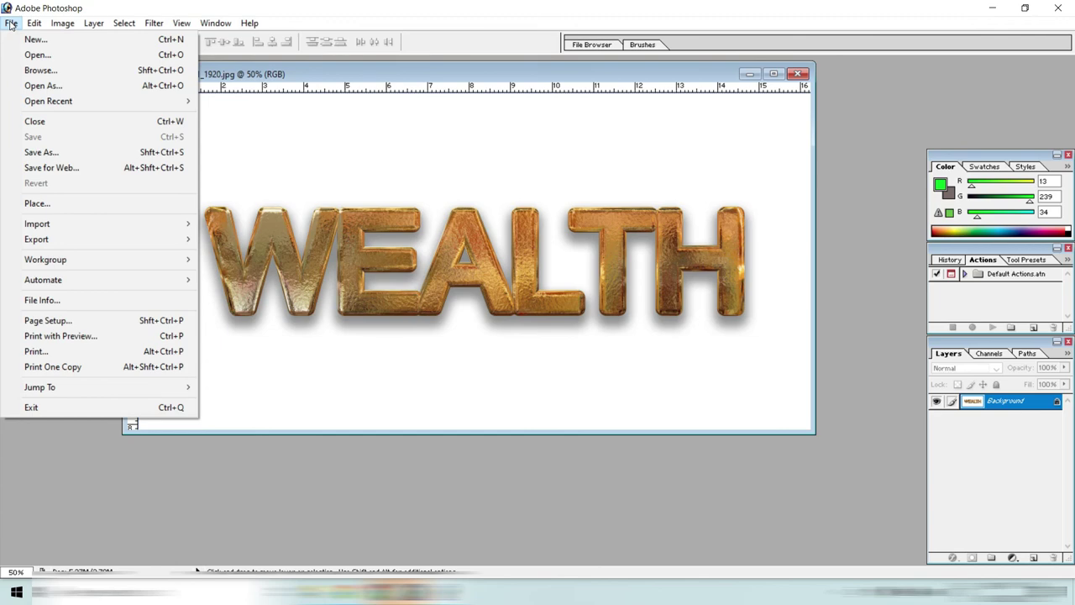
click(171, 168)
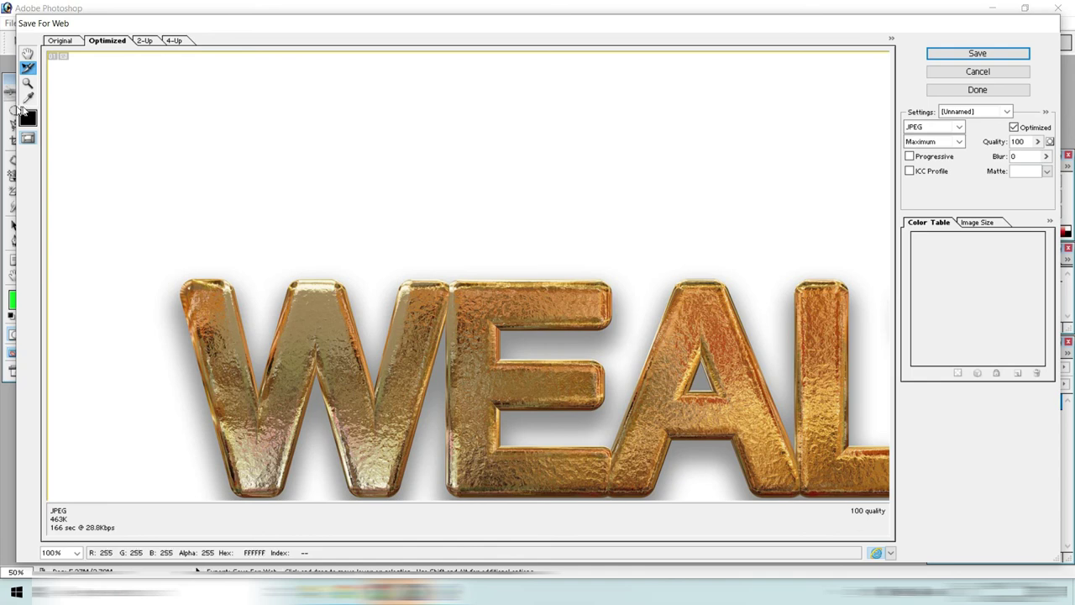
Pan and zoom the Save For Web preview, settling at 66.7% to show the whole word.
click(28, 53)
mouse_move(470, 329)
mouse_down()
mouse_move(312, 242)
mouse_move(375, 209)
mouse_move(360, 208)
mouse_up()
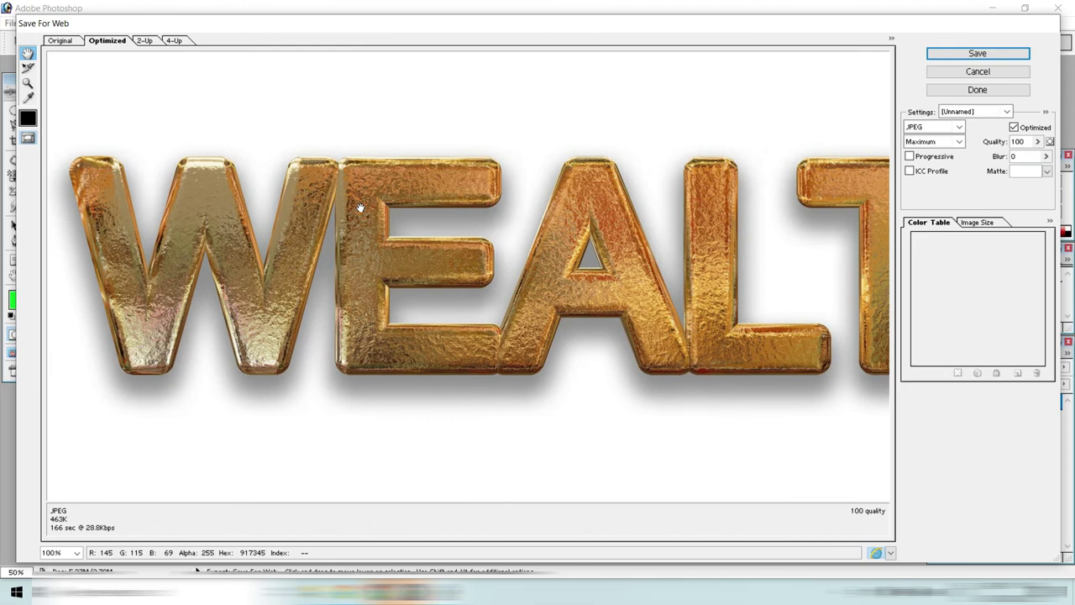
key(ctrl+minus)
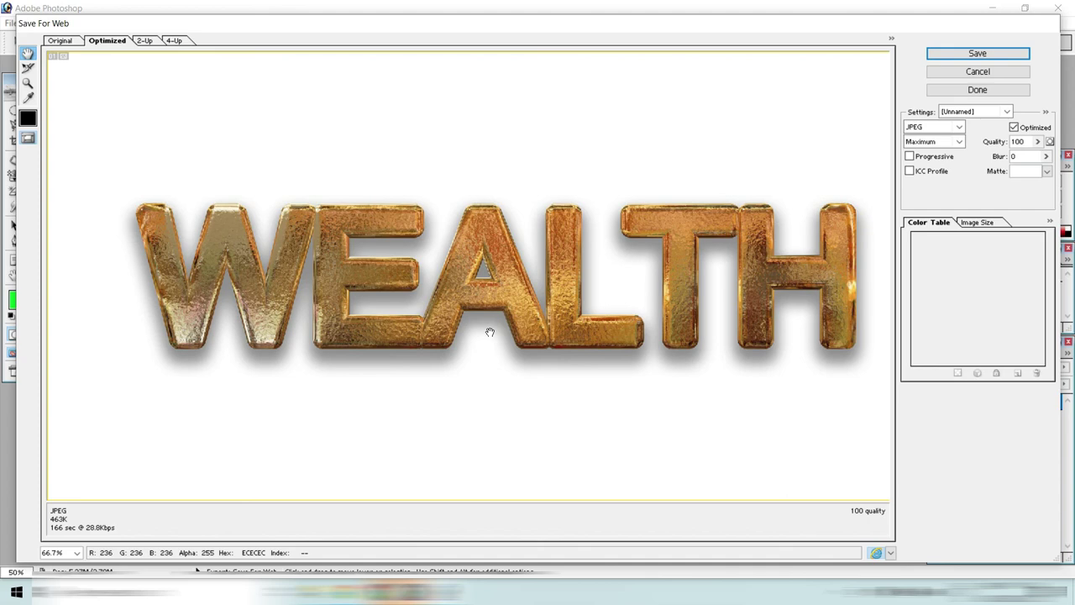
click(76, 552)
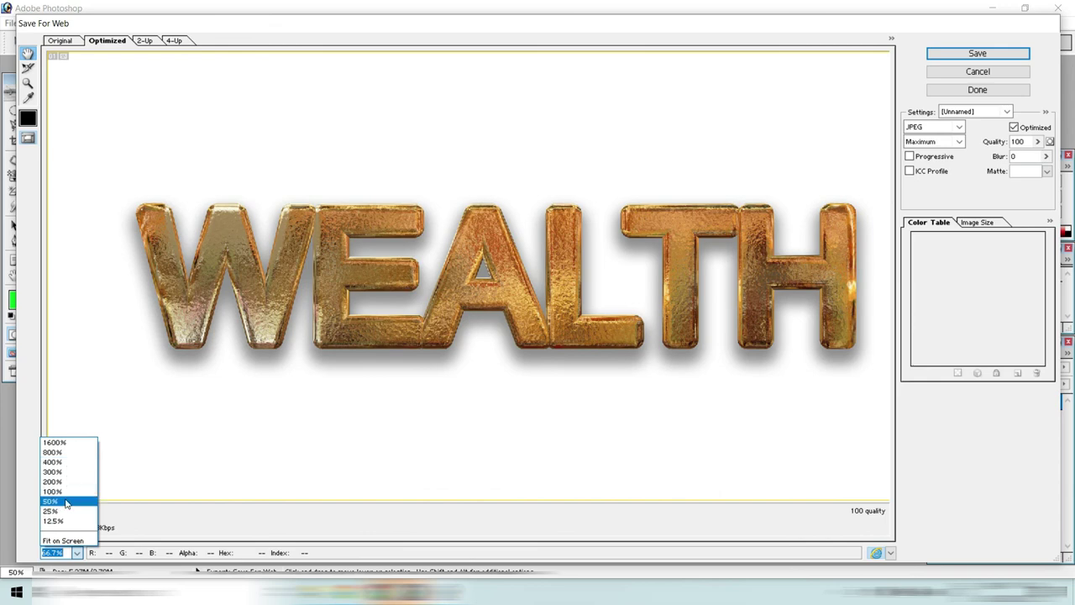
click(66, 501)
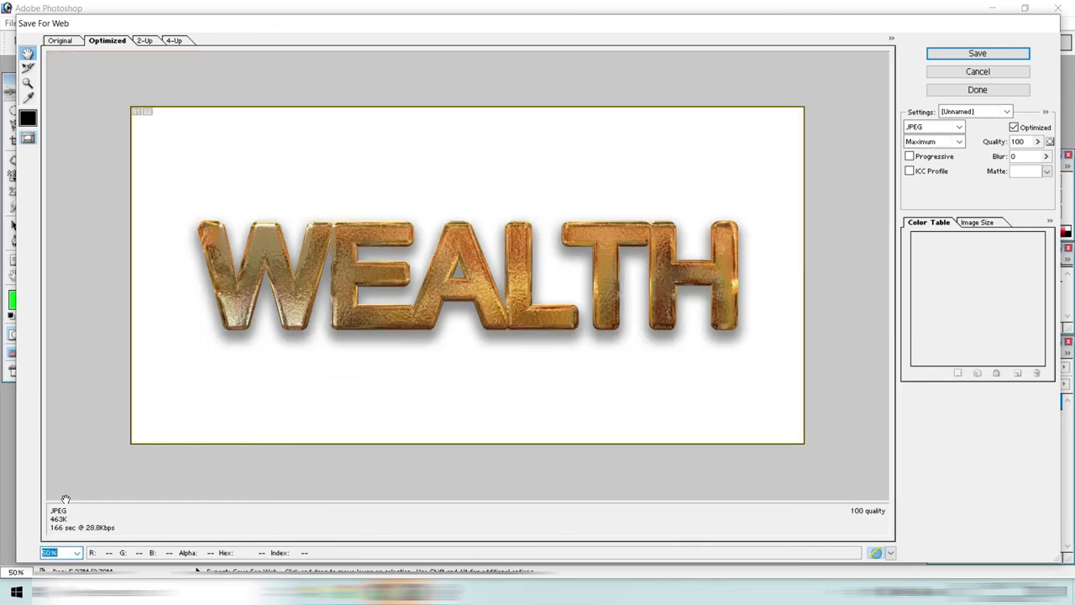
click(68, 550)
click(77, 552)
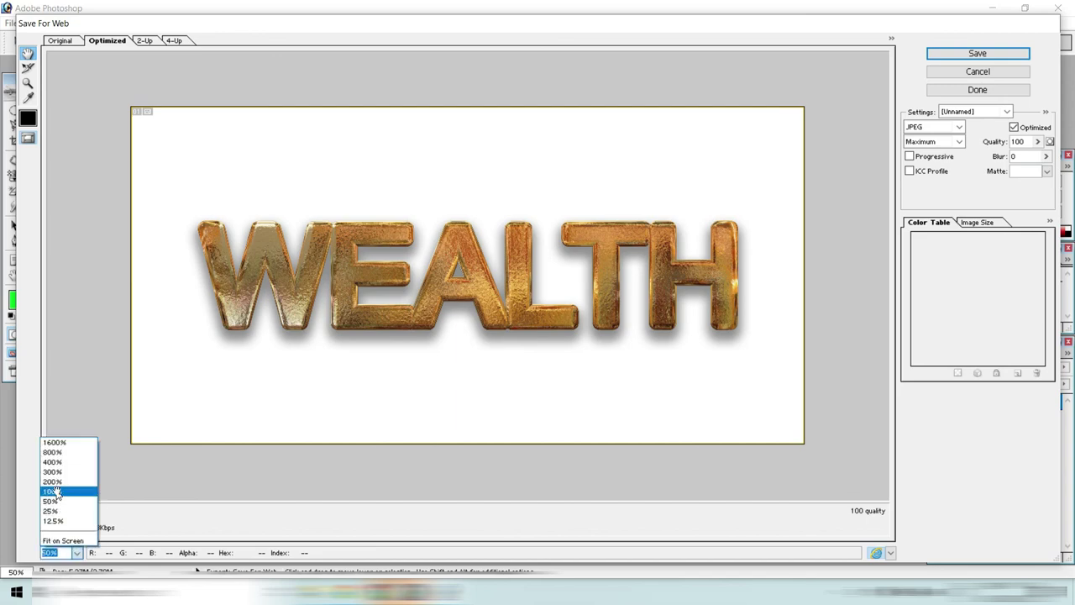
click(53, 492)
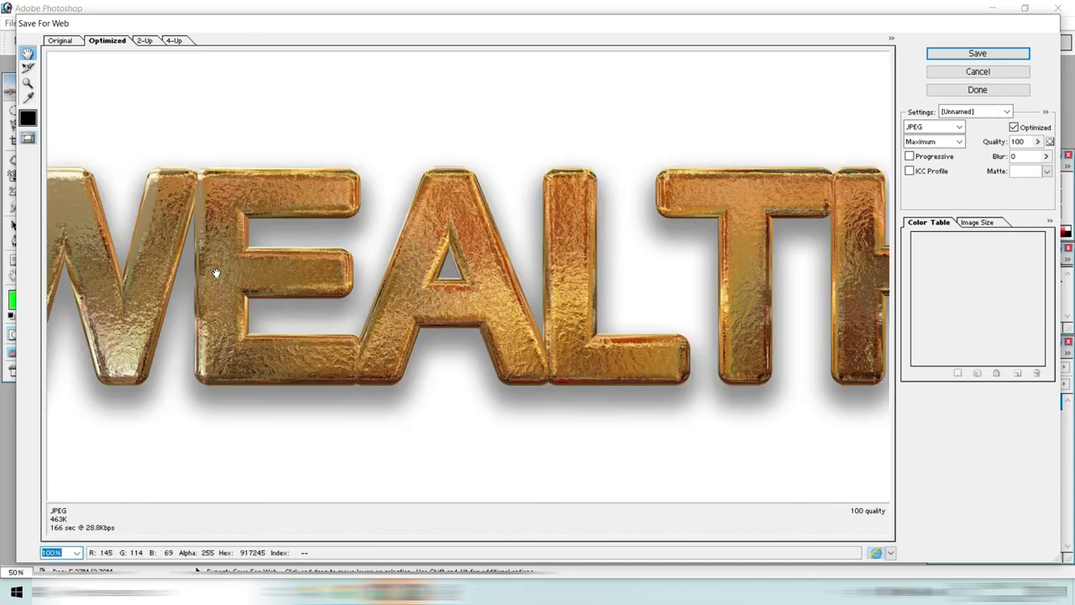
key(ctrl+minus)
key(ctrl+minus)
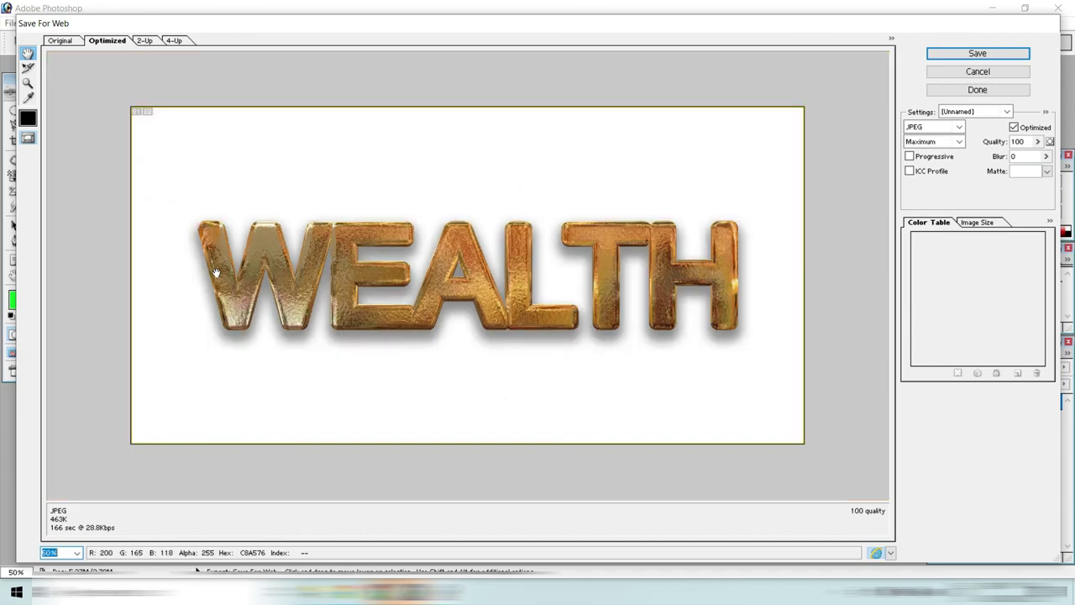
key(ctrl+plus)
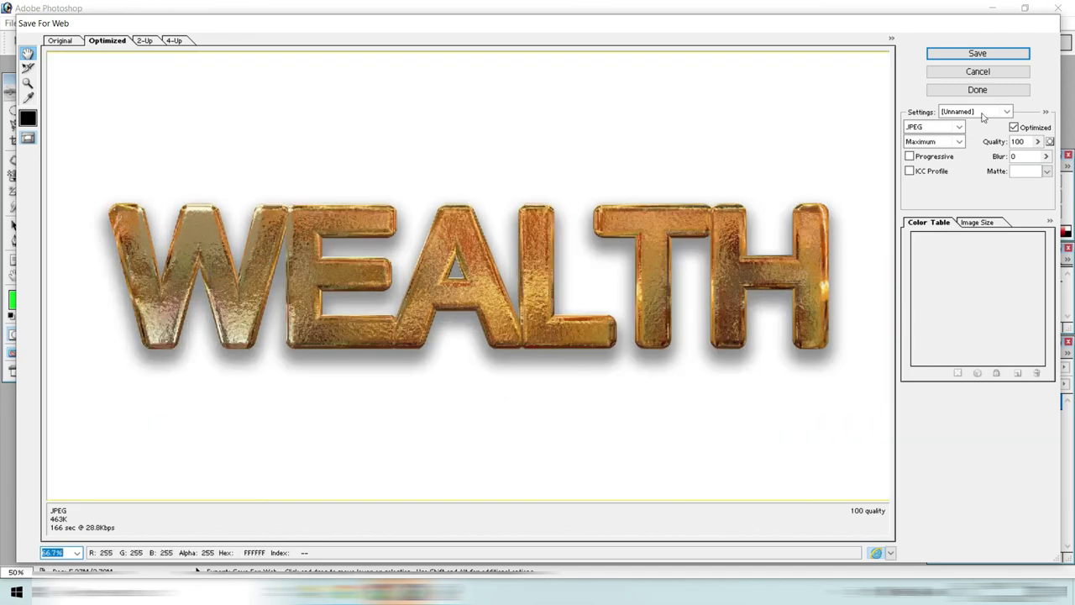
Keep JPEG as the export format and proceed to save the optimized image.
click(959, 128)
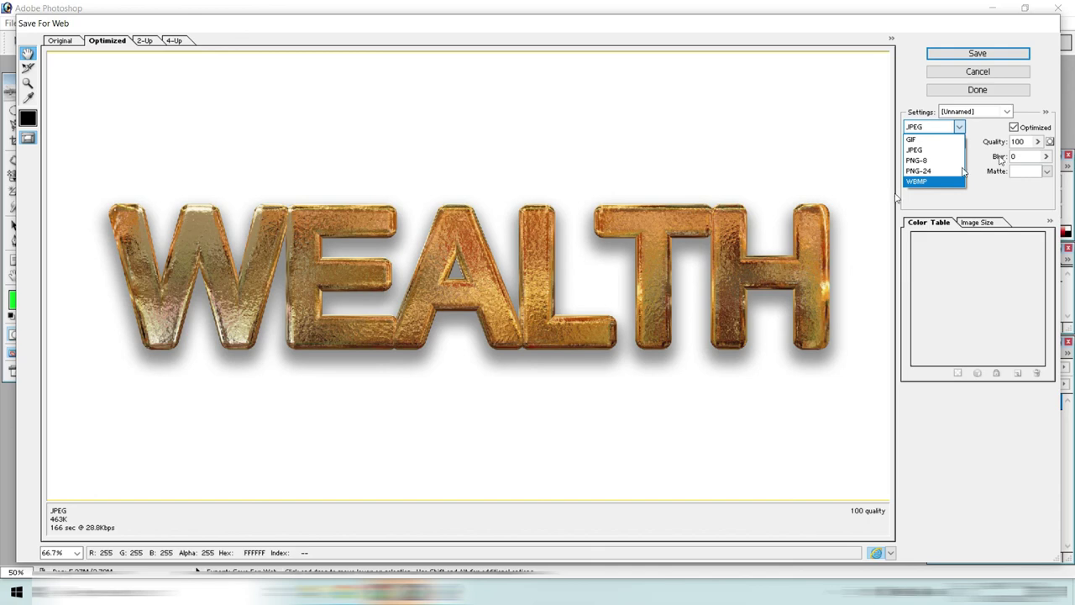
click(934, 150)
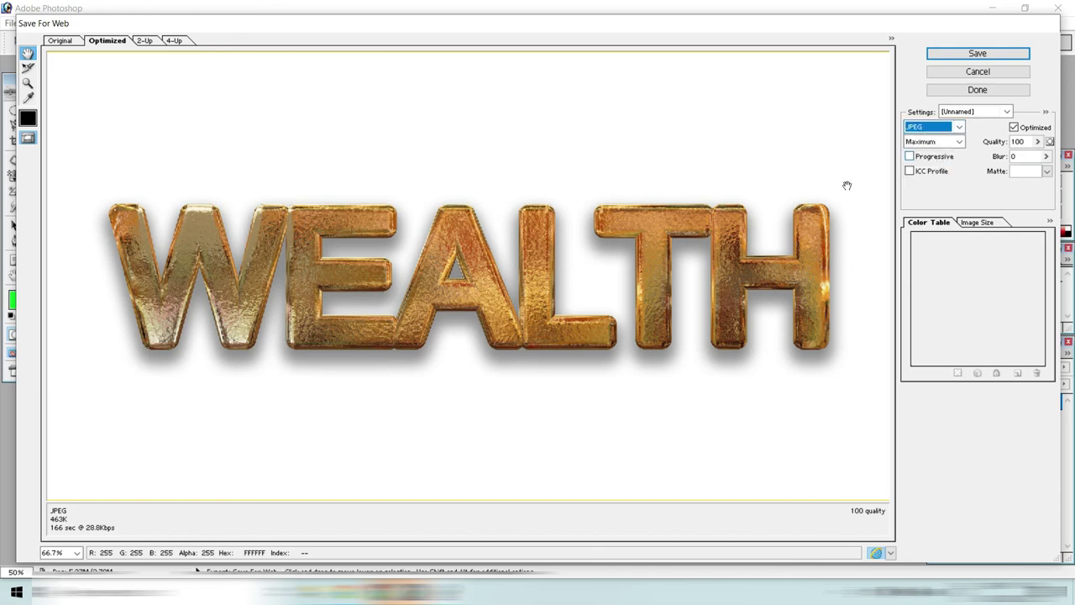
click(960, 127)
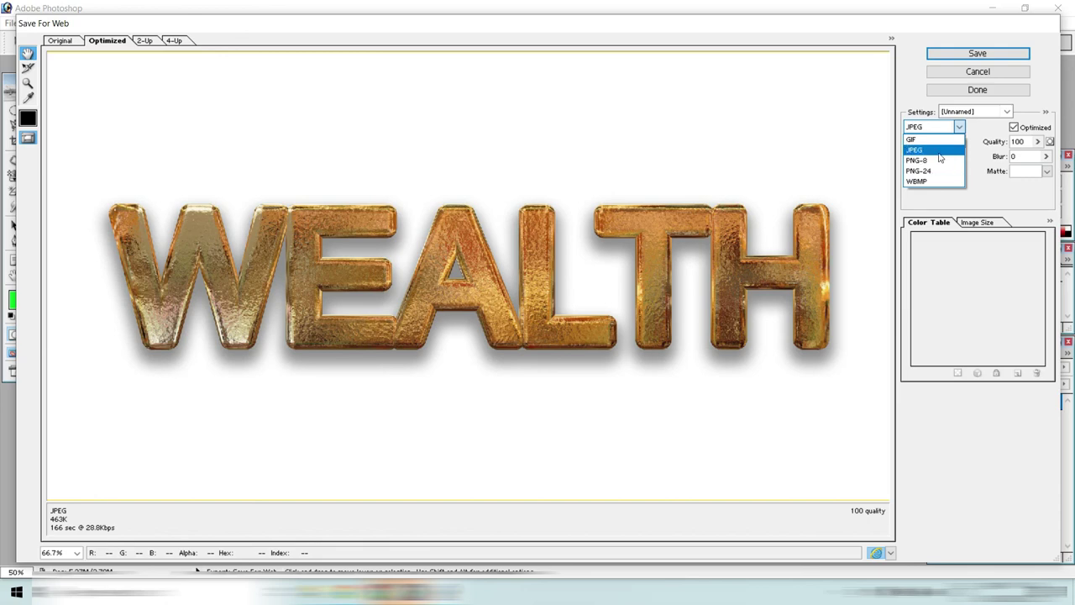
click(939, 151)
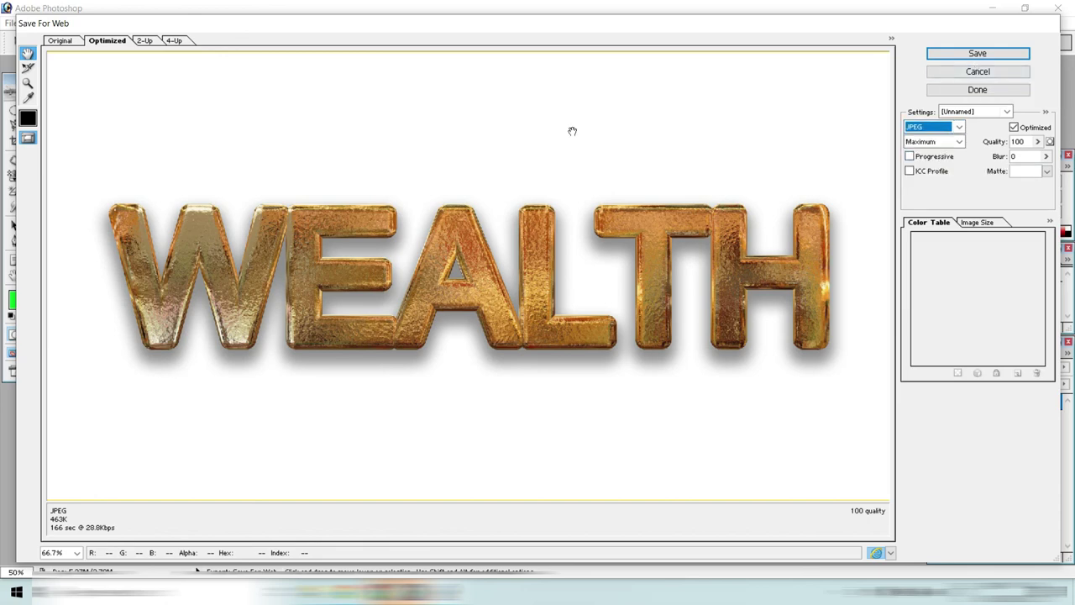
click(998, 58)
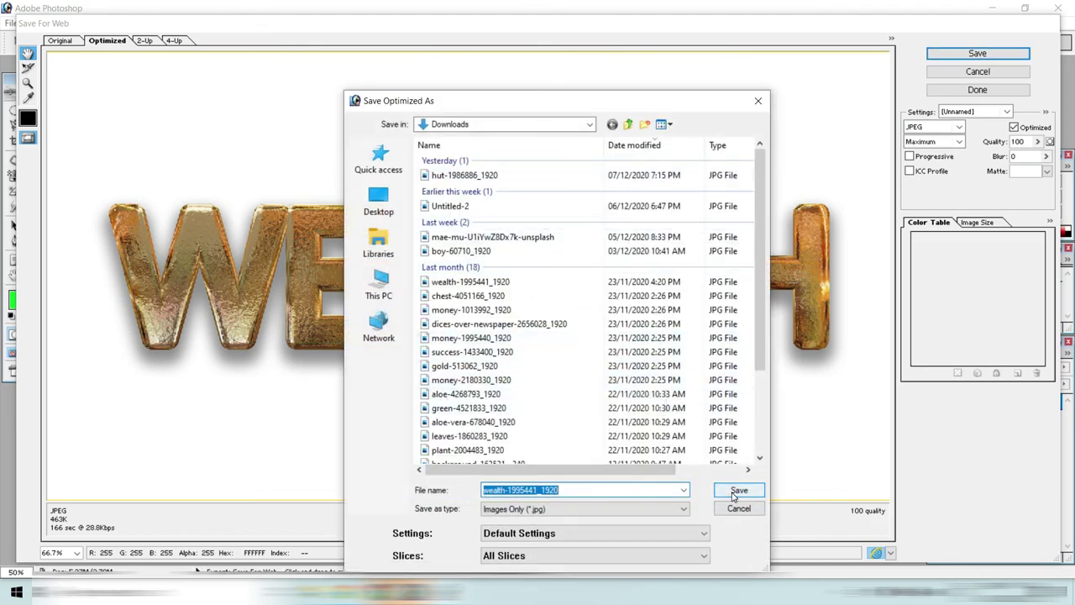
Save the export as wealth-1995441_1920.jpg in Downloads, replacing the existing file.
click(735, 494)
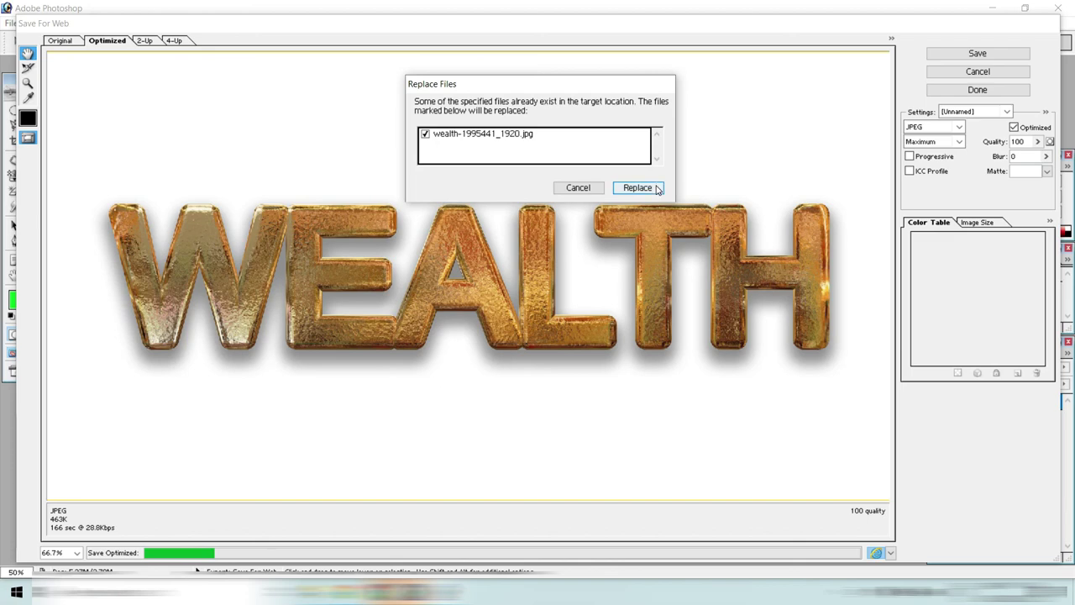
click(656, 188)
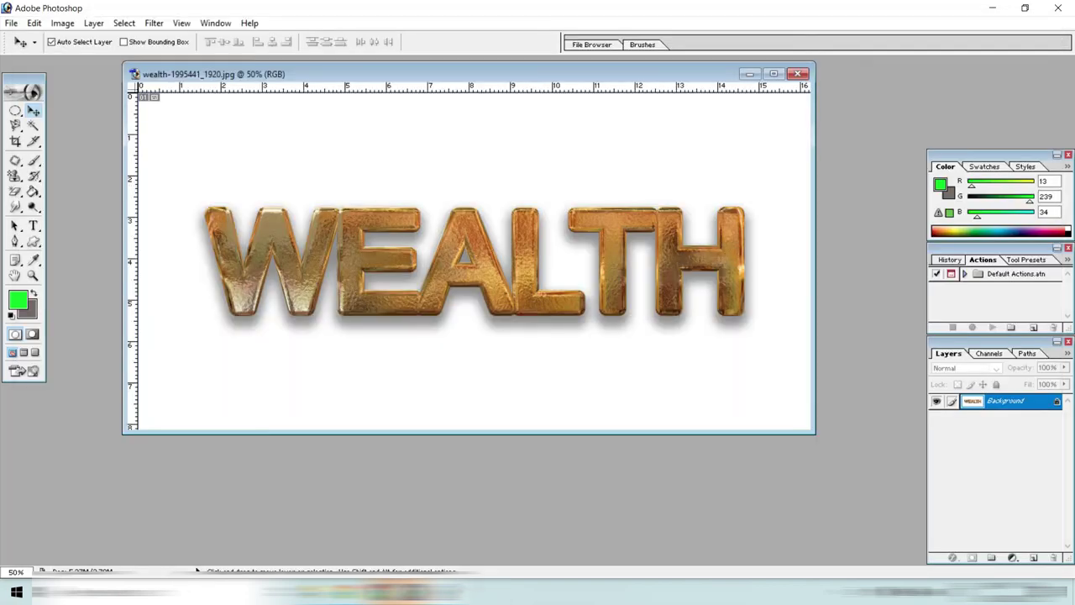
click(13, 22)
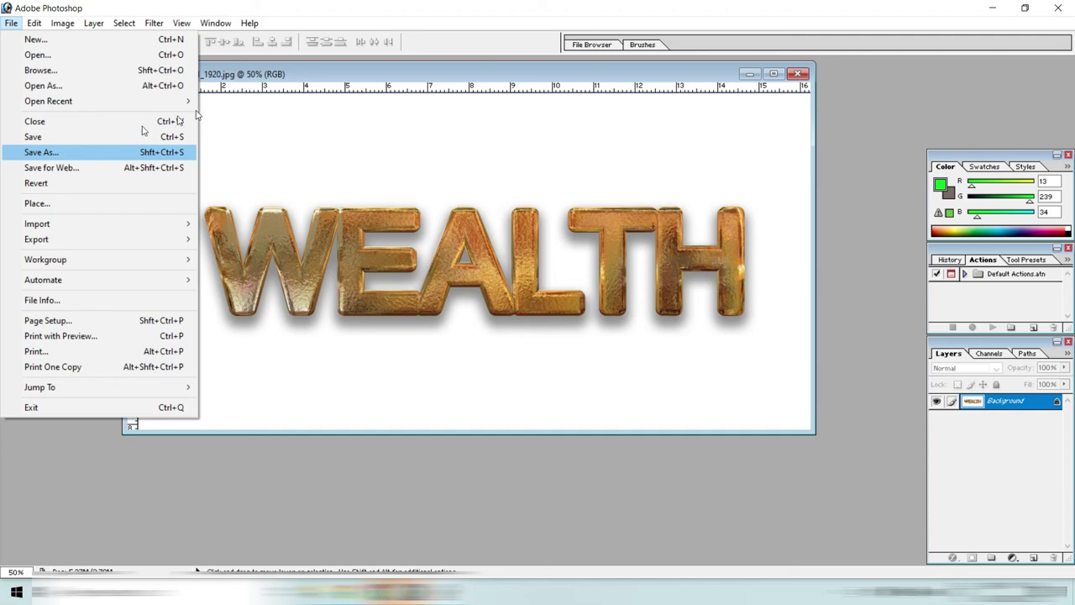
click(242, 90)
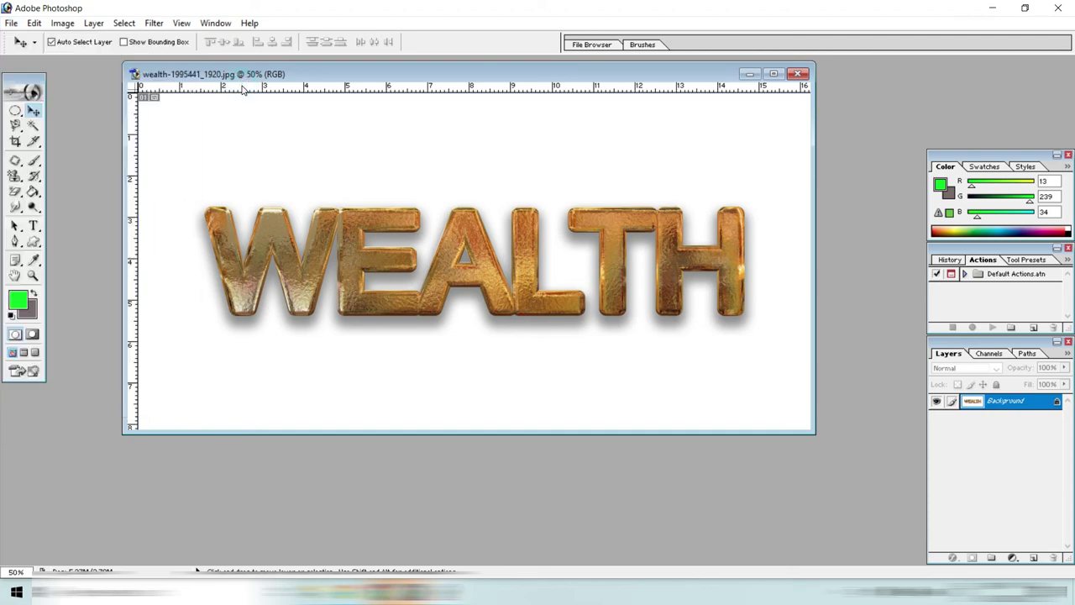